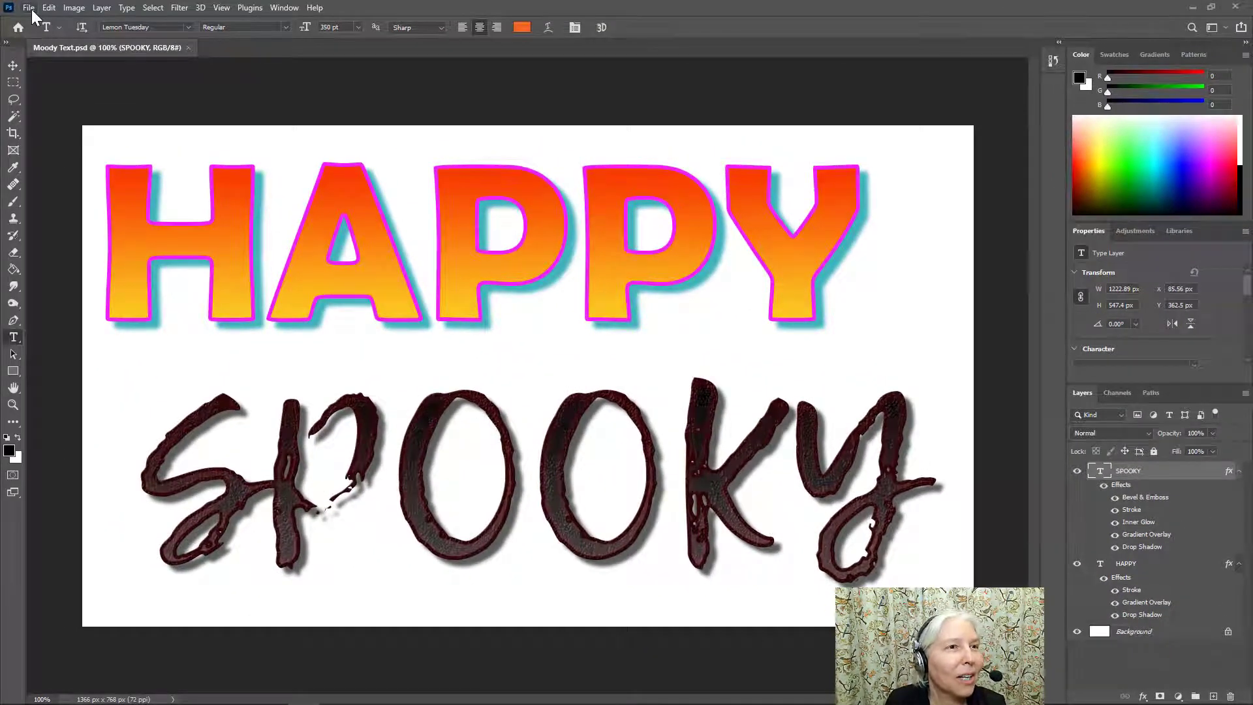
- Set up a 1366 × 768 Web Most Common document named 'Moody text' with Artboards unchecked
click(29, 8)
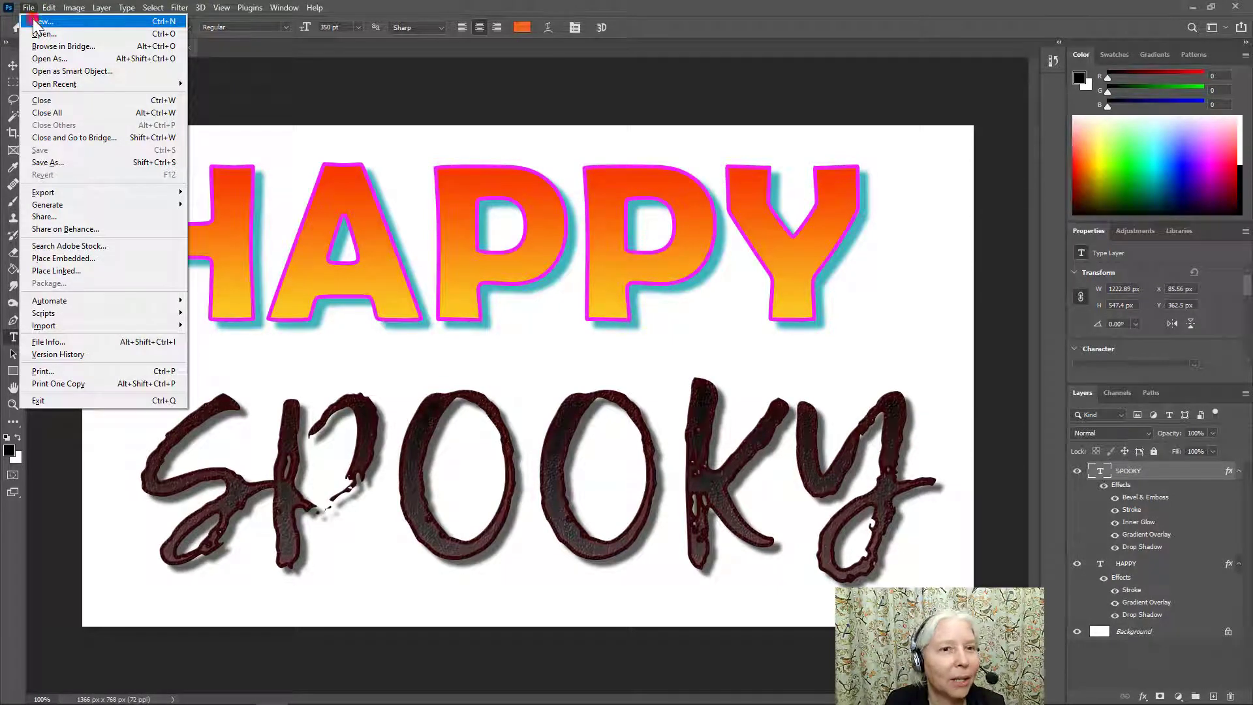
click(37, 22)
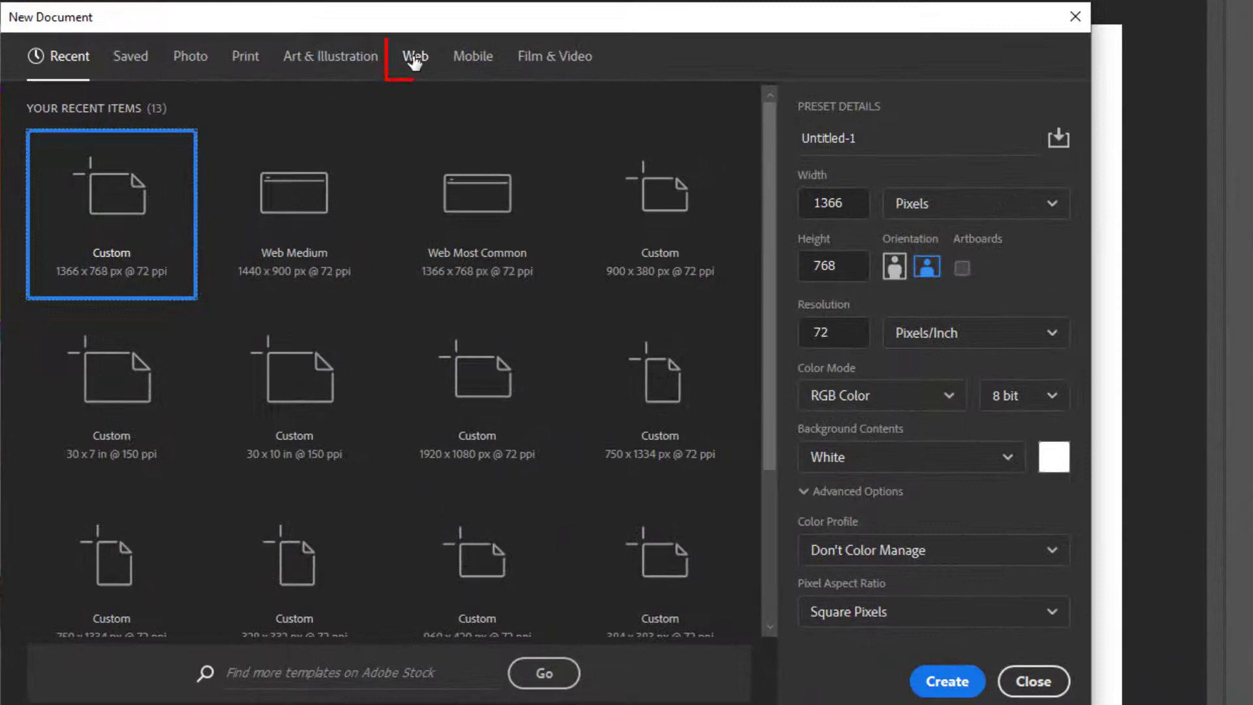
click(417, 63)
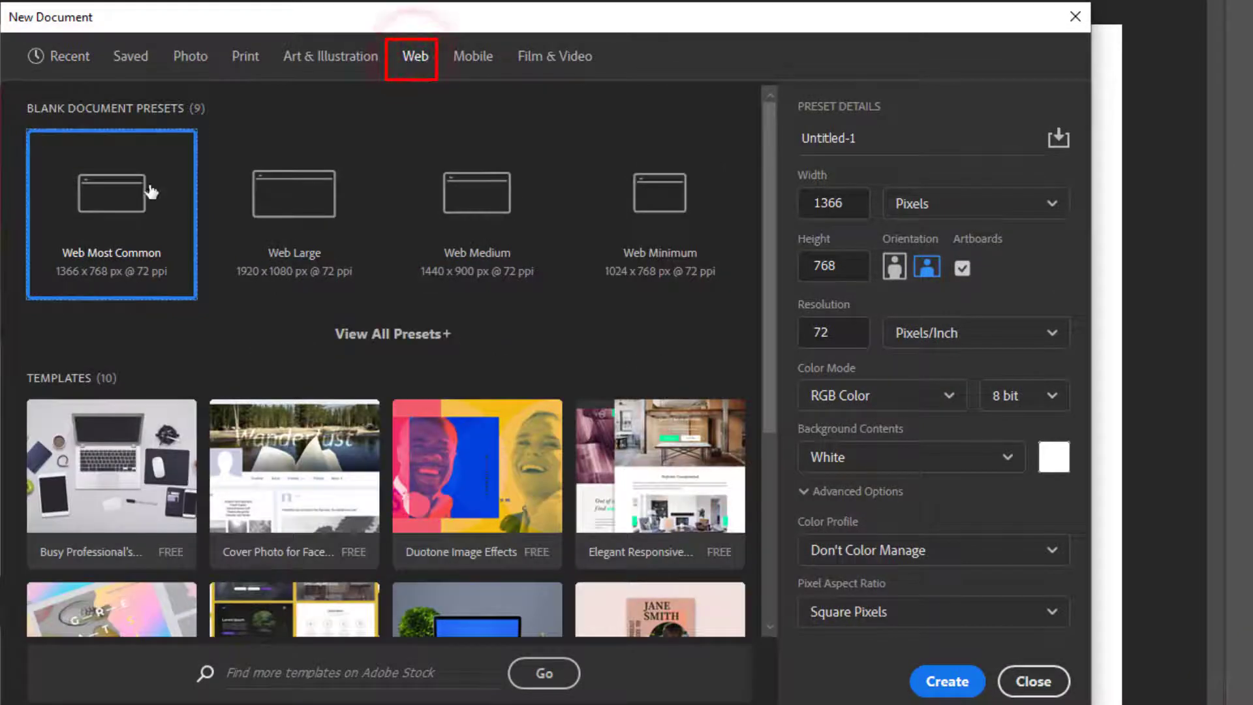
click(67, 193)
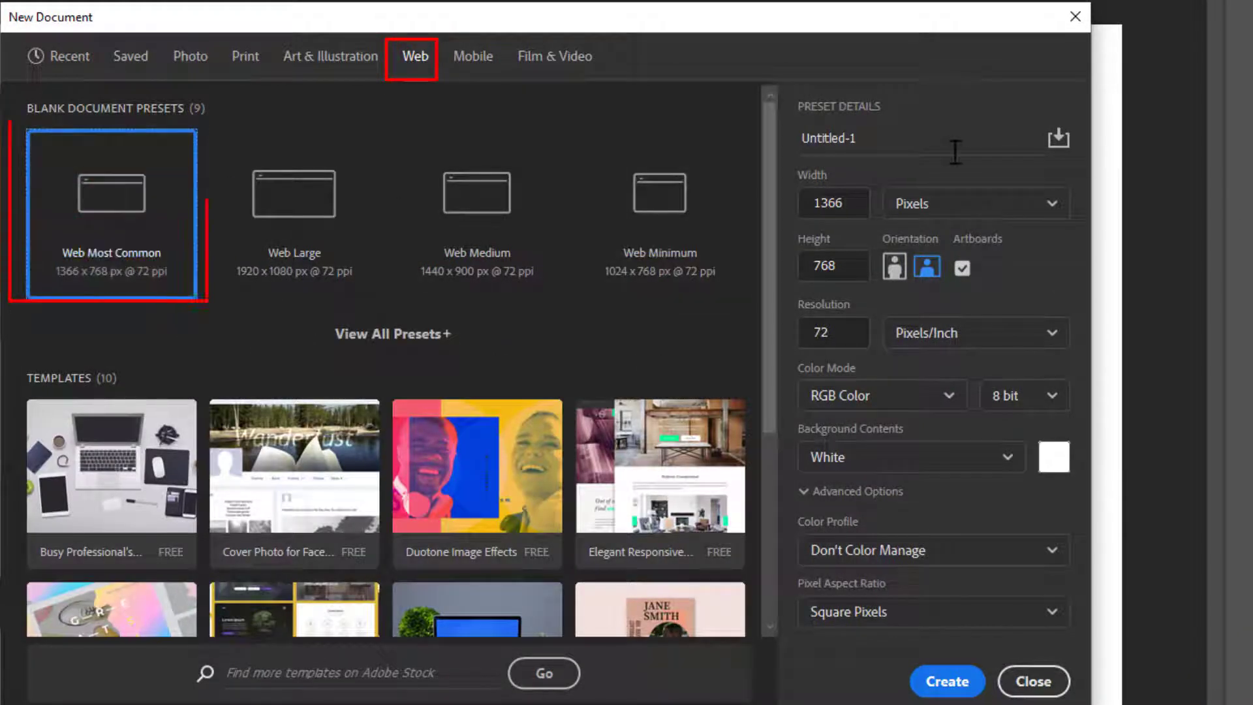
click(892, 137)
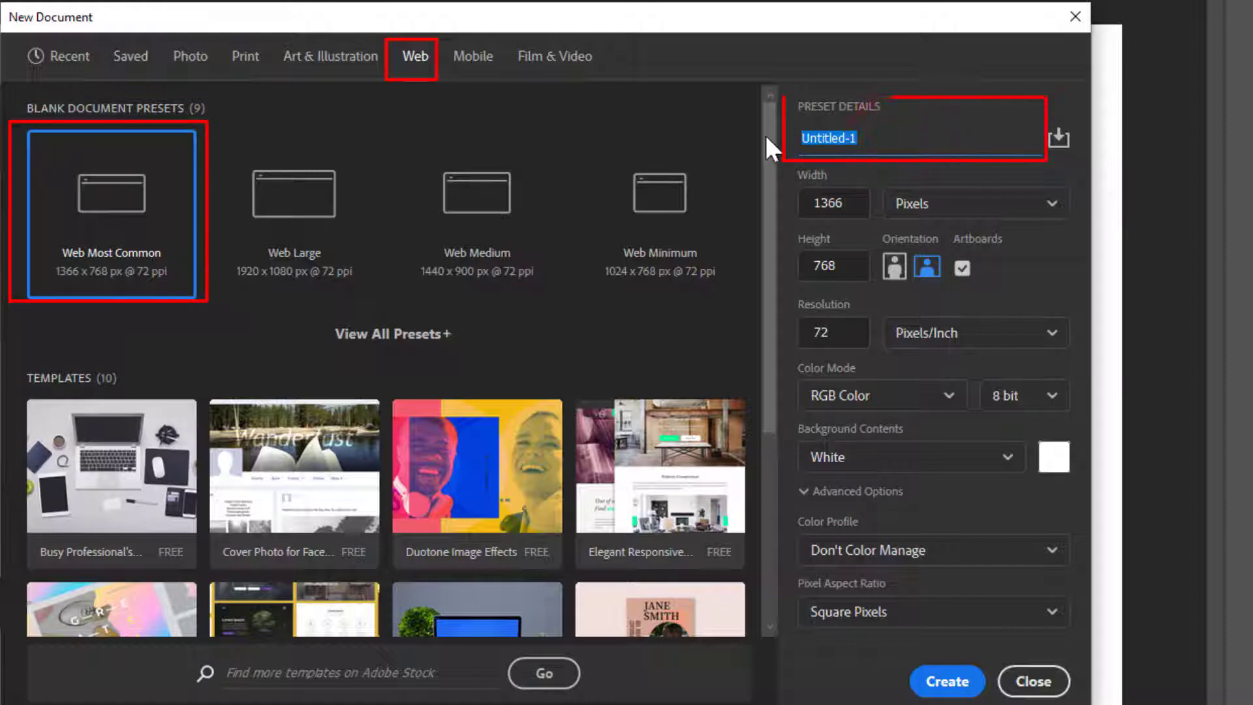
text(Moody text)
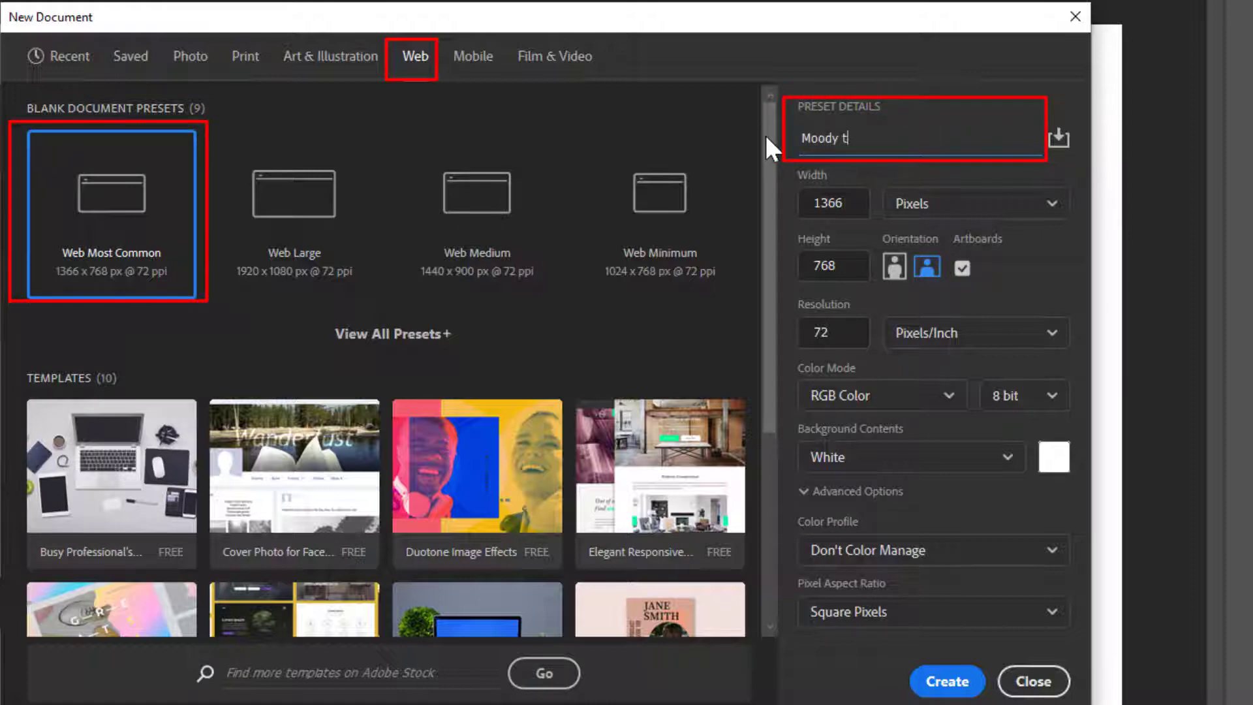
click(963, 269)
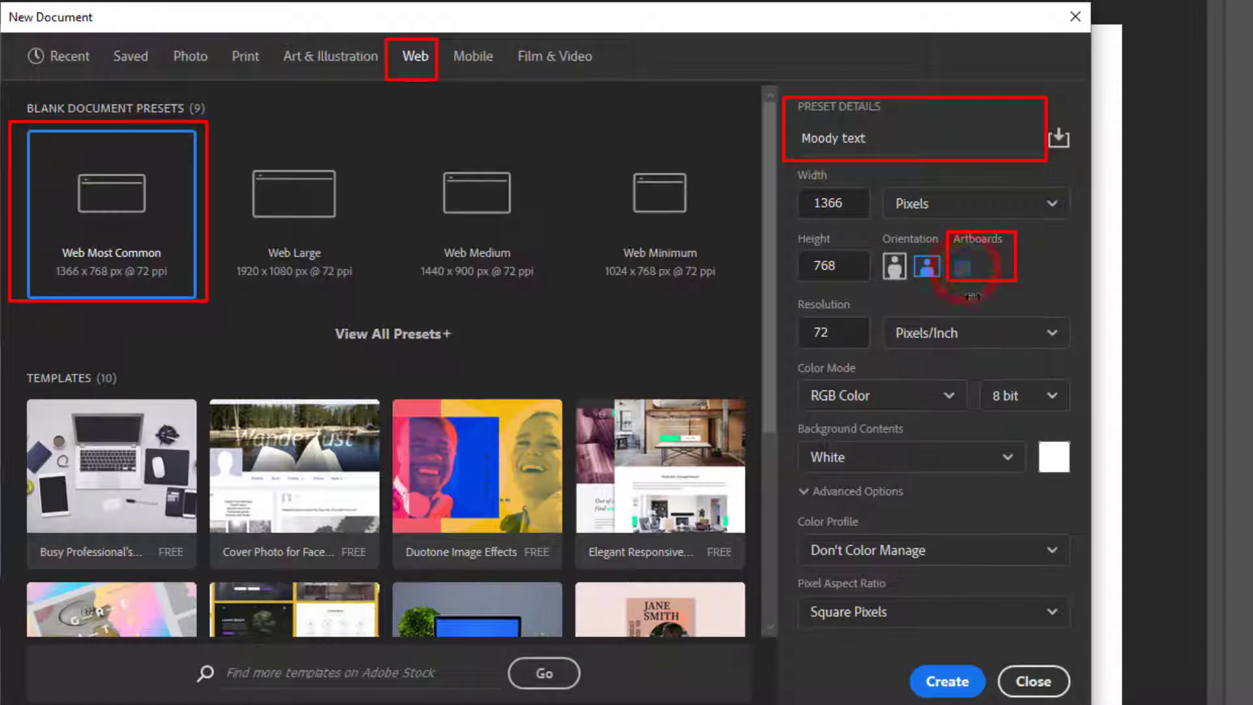
- Create the blank canvas, type orange SWEET near the top, and drag it down about 73 px
click(947, 682)
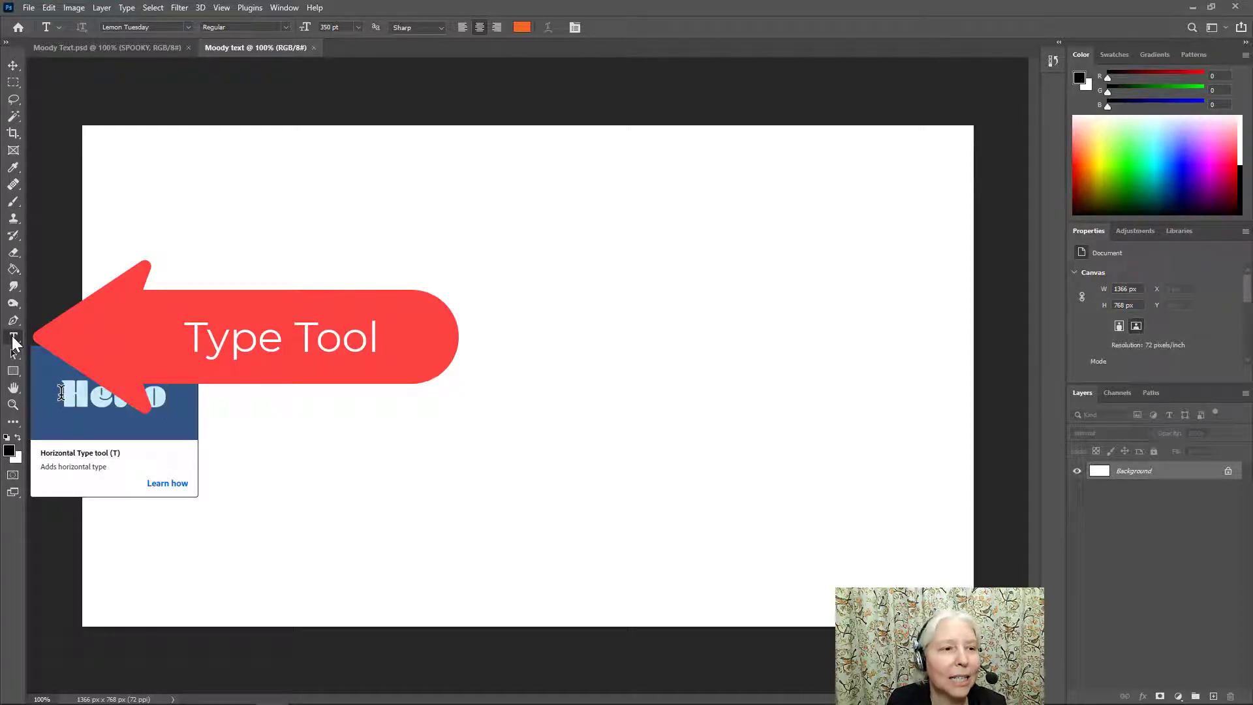
click(14, 337)
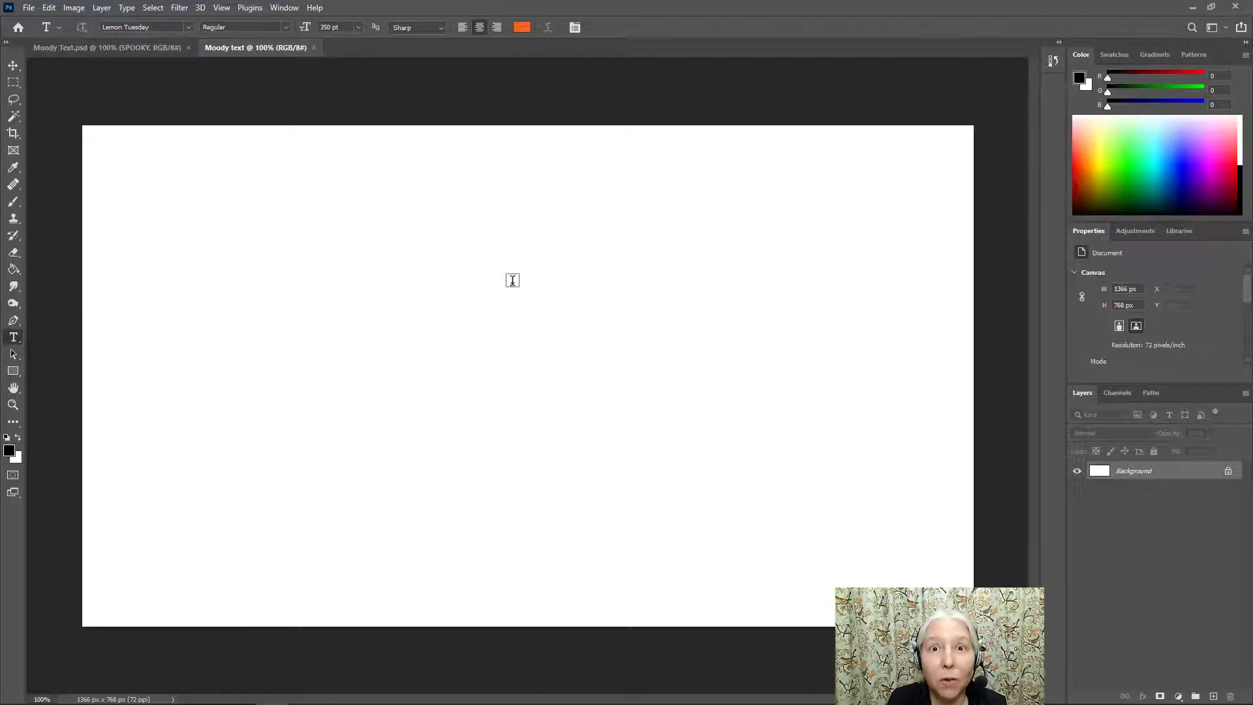
click(512, 280)
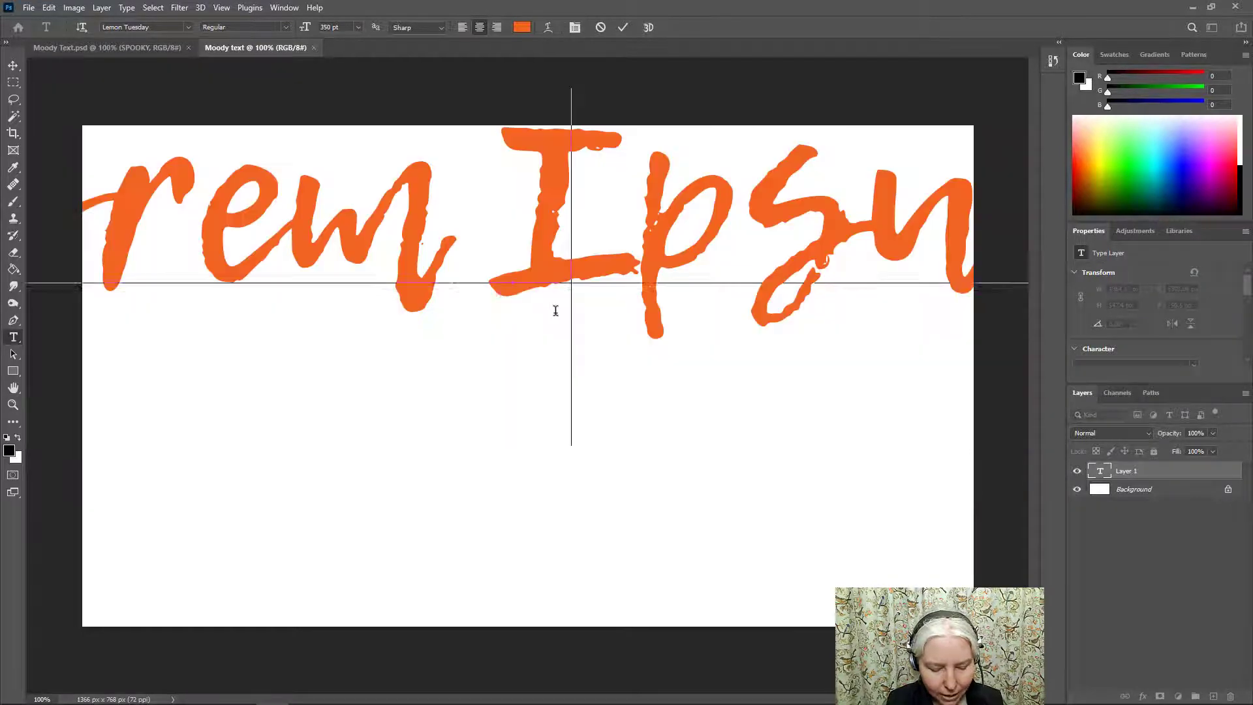
text(SWEET)
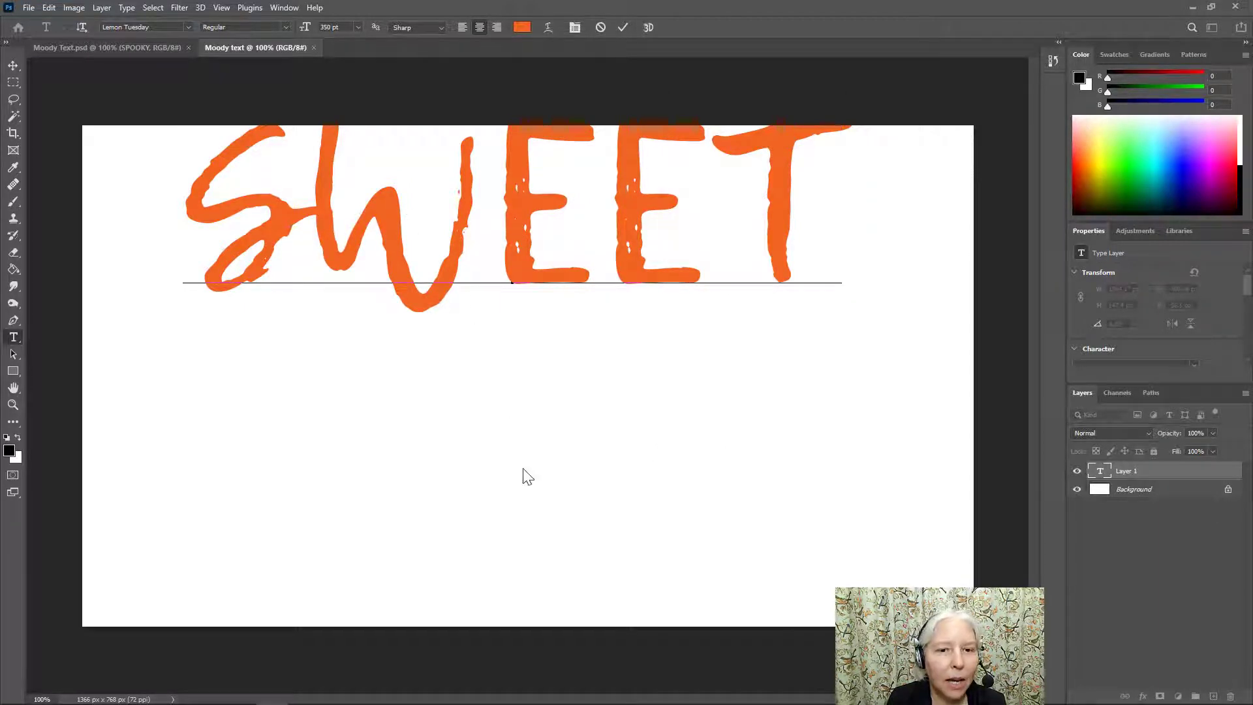
click(523, 500)
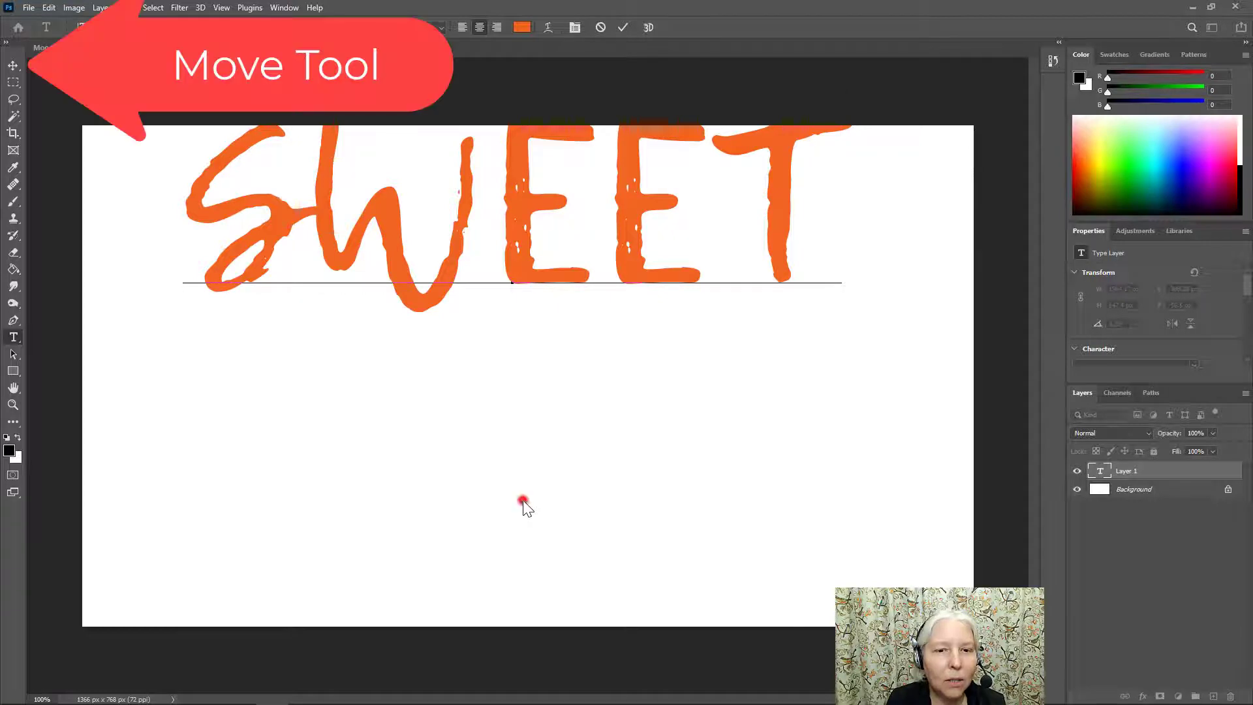
click(13, 68)
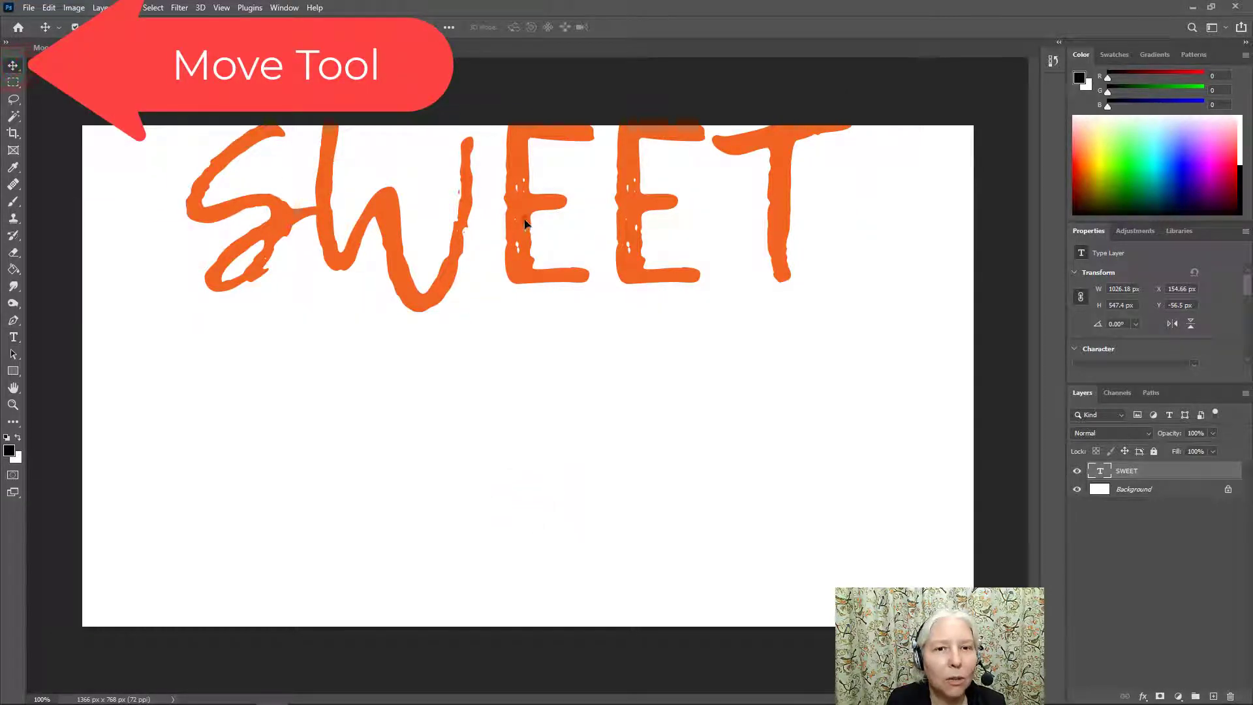
drag(526, 225, 525, 274)
click(14, 337)
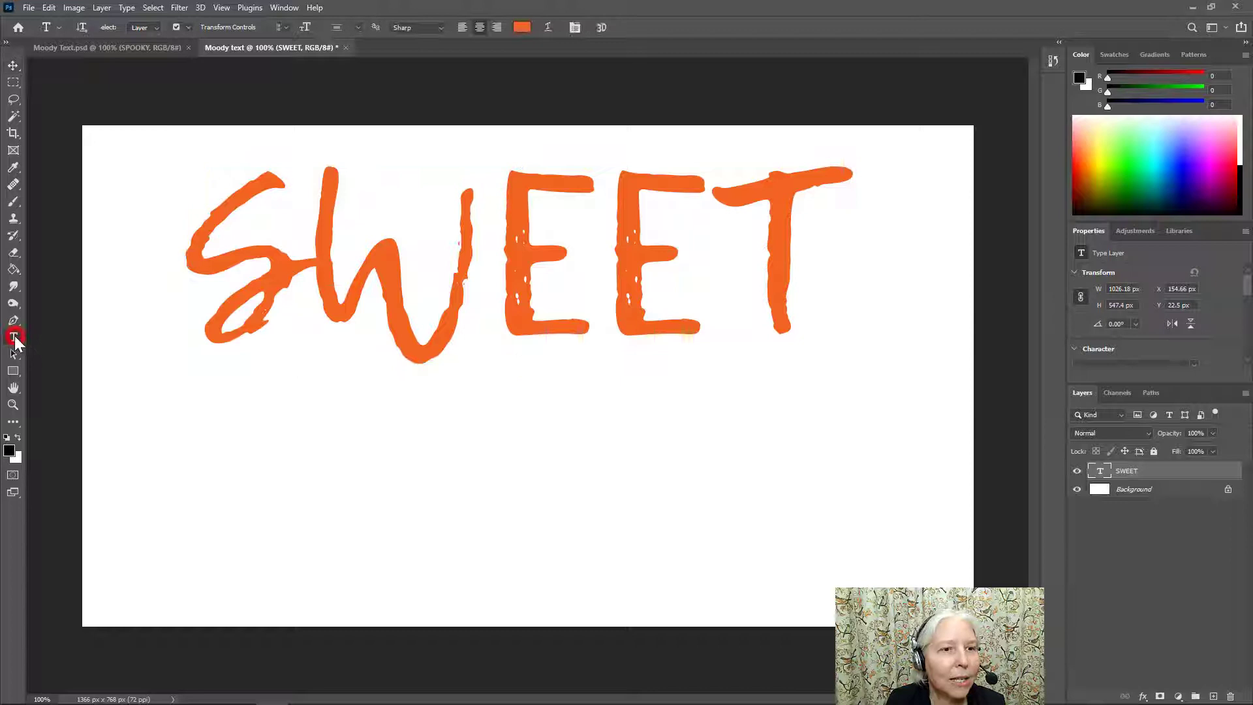
drag(186, 246, 811, 249)
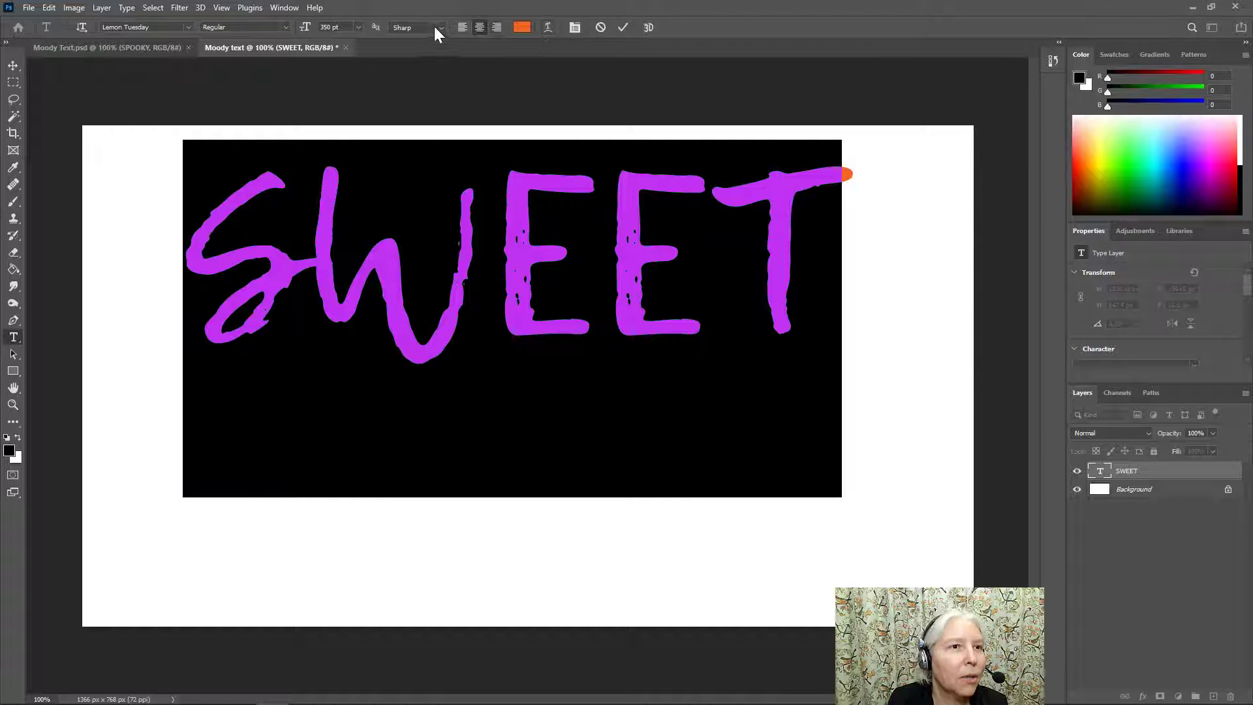
click(188, 27)
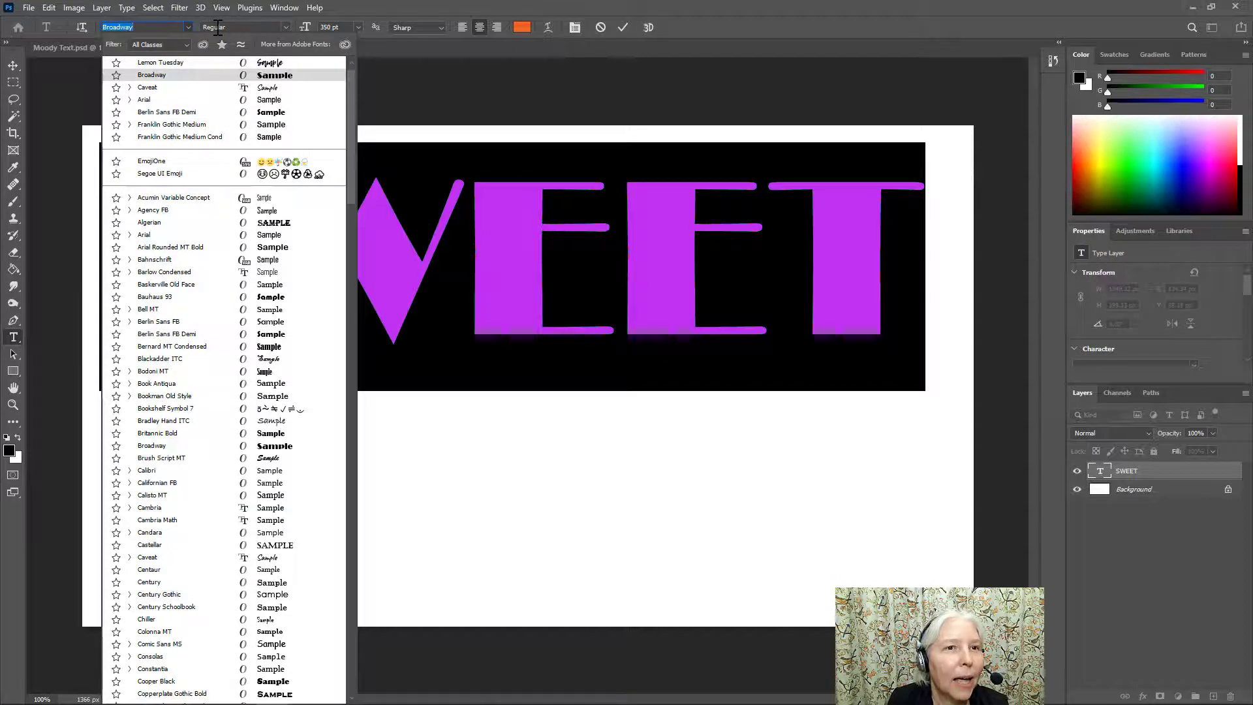
click(361, 26)
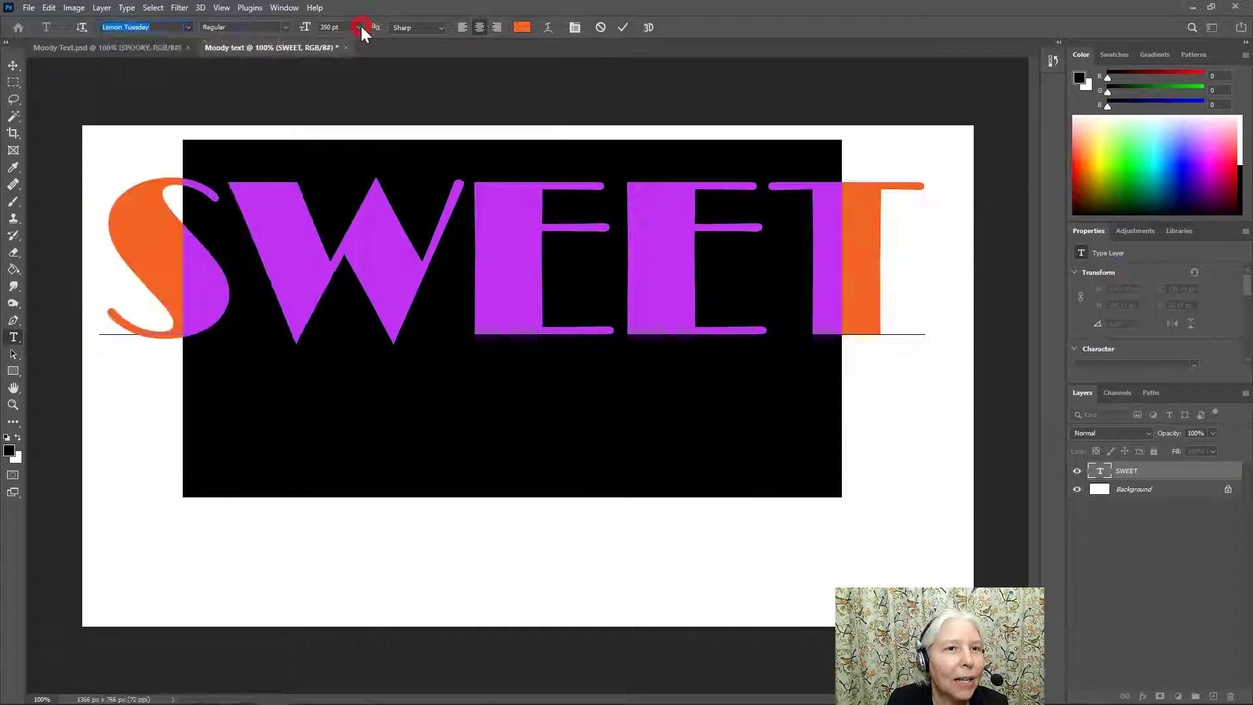
click(361, 27)
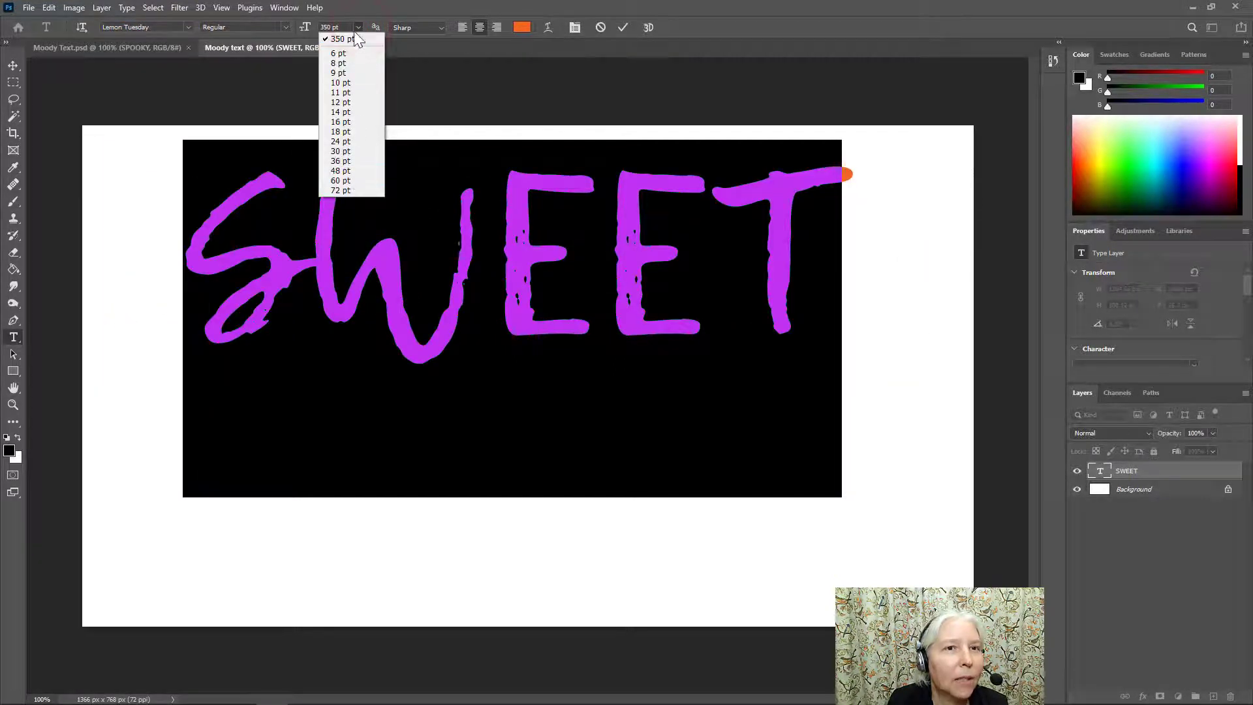
click(359, 26)
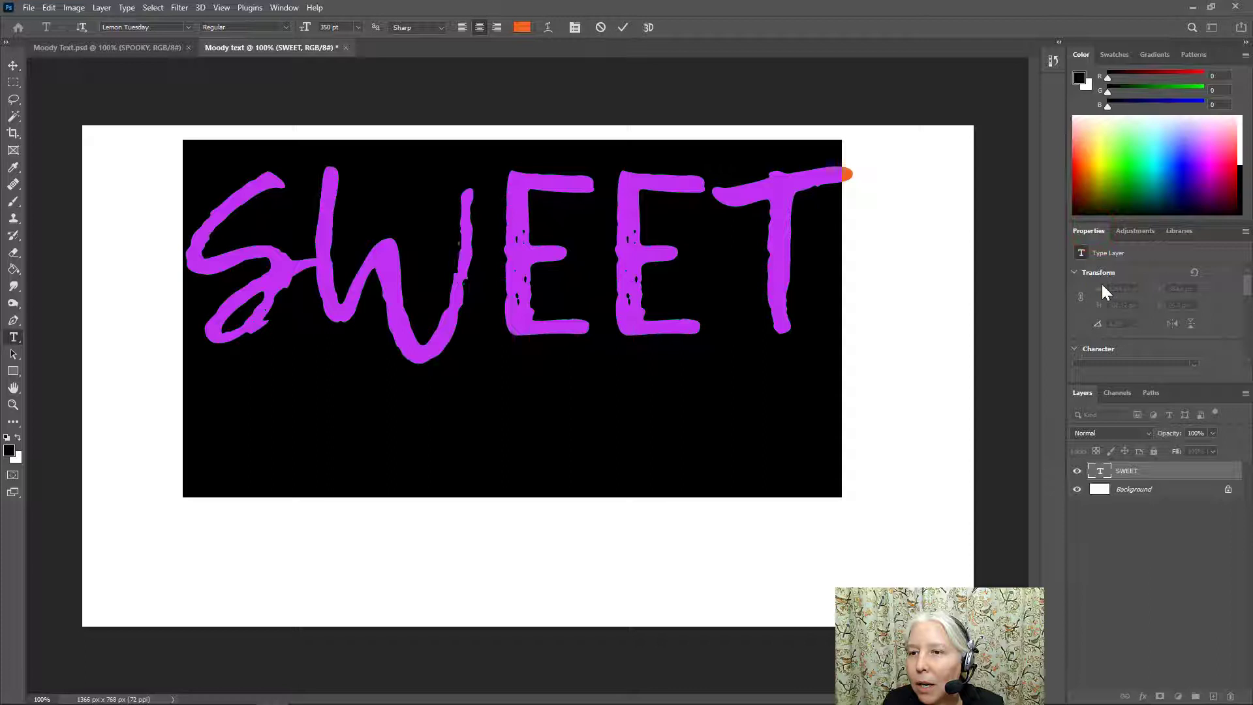
- Float the Properties panel and scroll the font list down to Curlz MT for SWEET
drag(1084, 232, 921, 175)
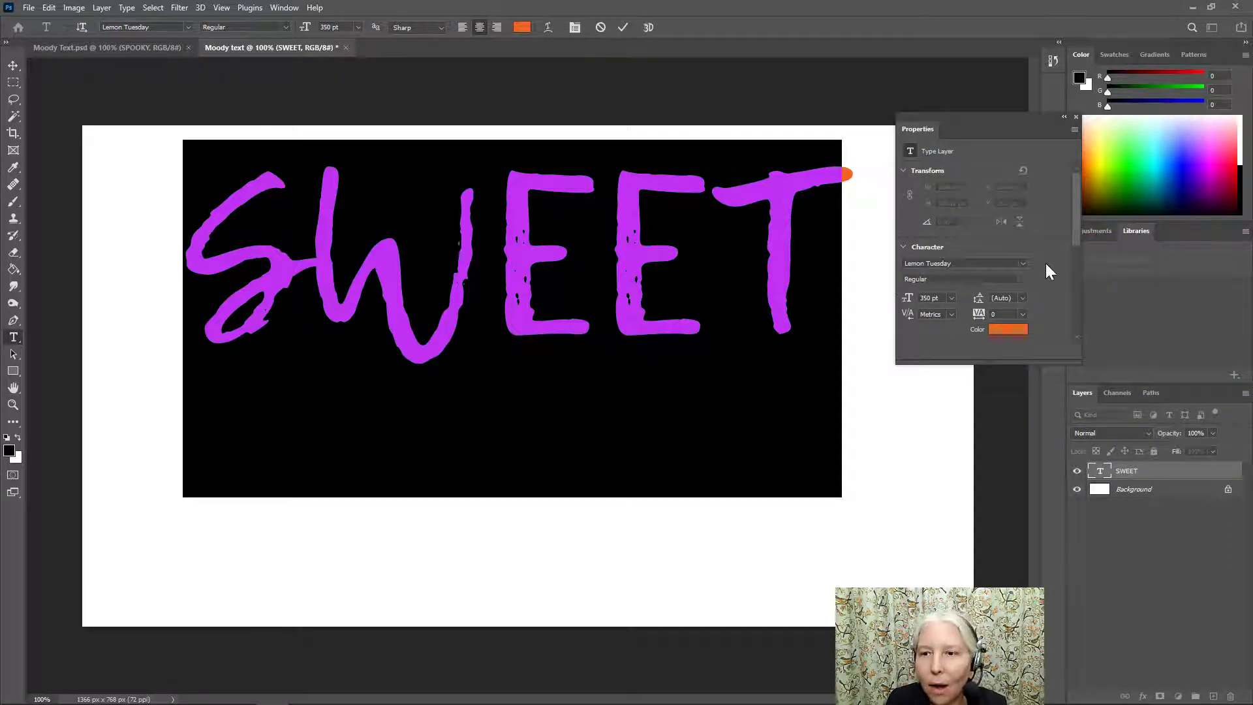
click(1023, 264)
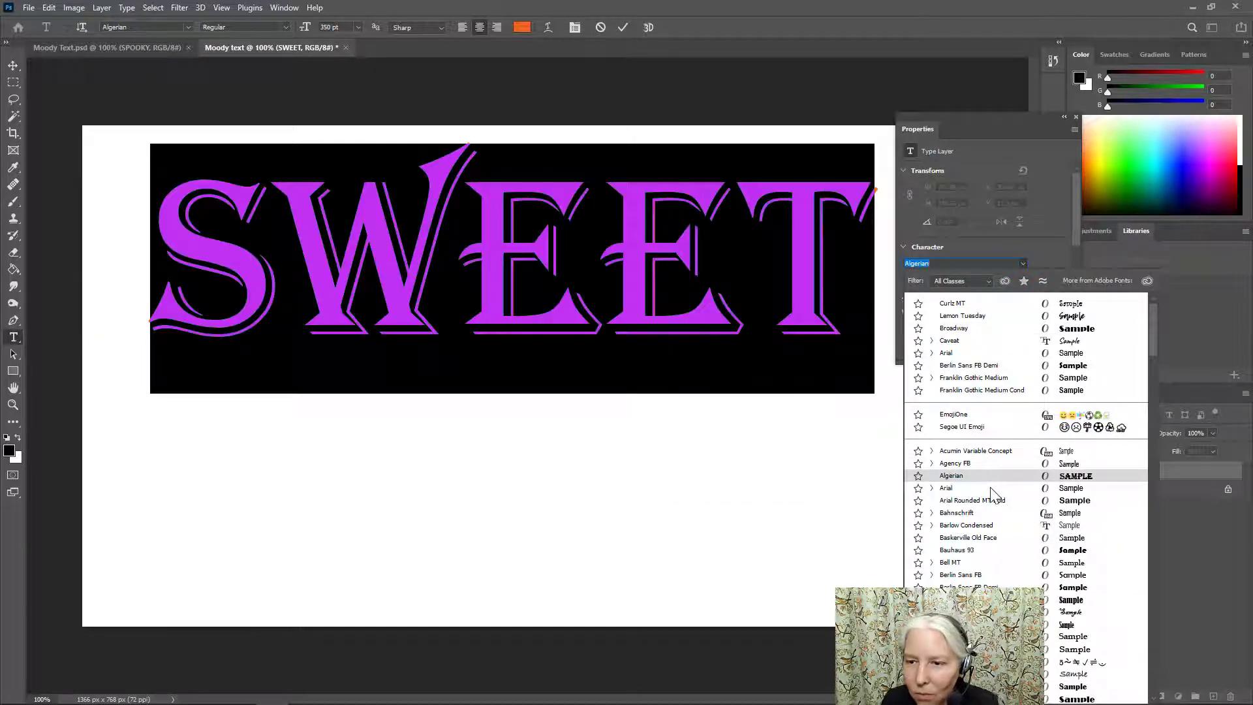
scroll(1016, 533, down, 1)
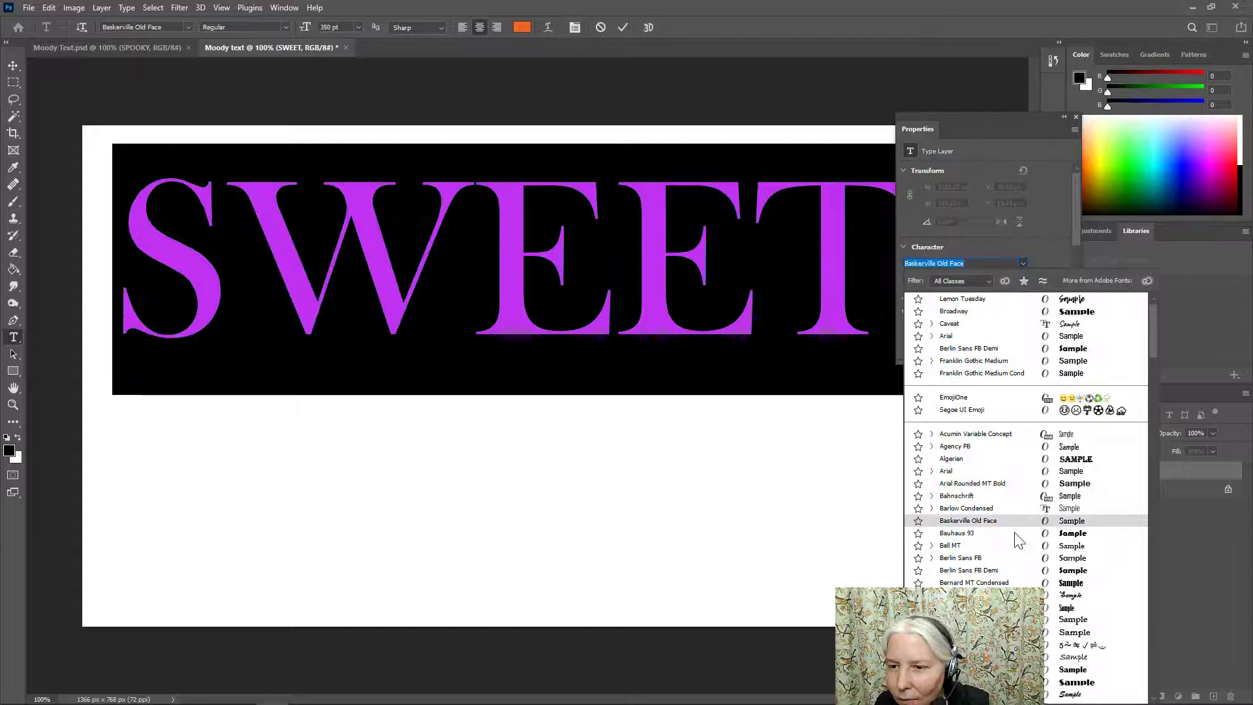
scroll(1018, 540, down, 5)
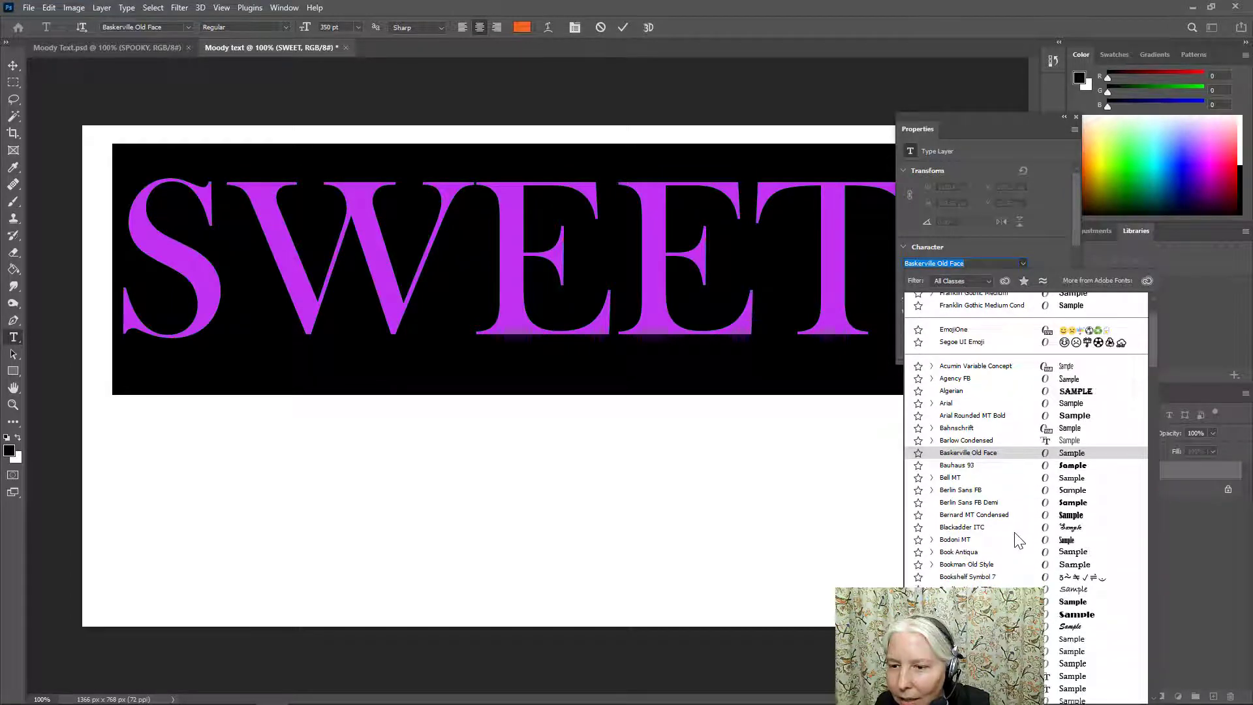
scroll(1018, 540, down, 4)
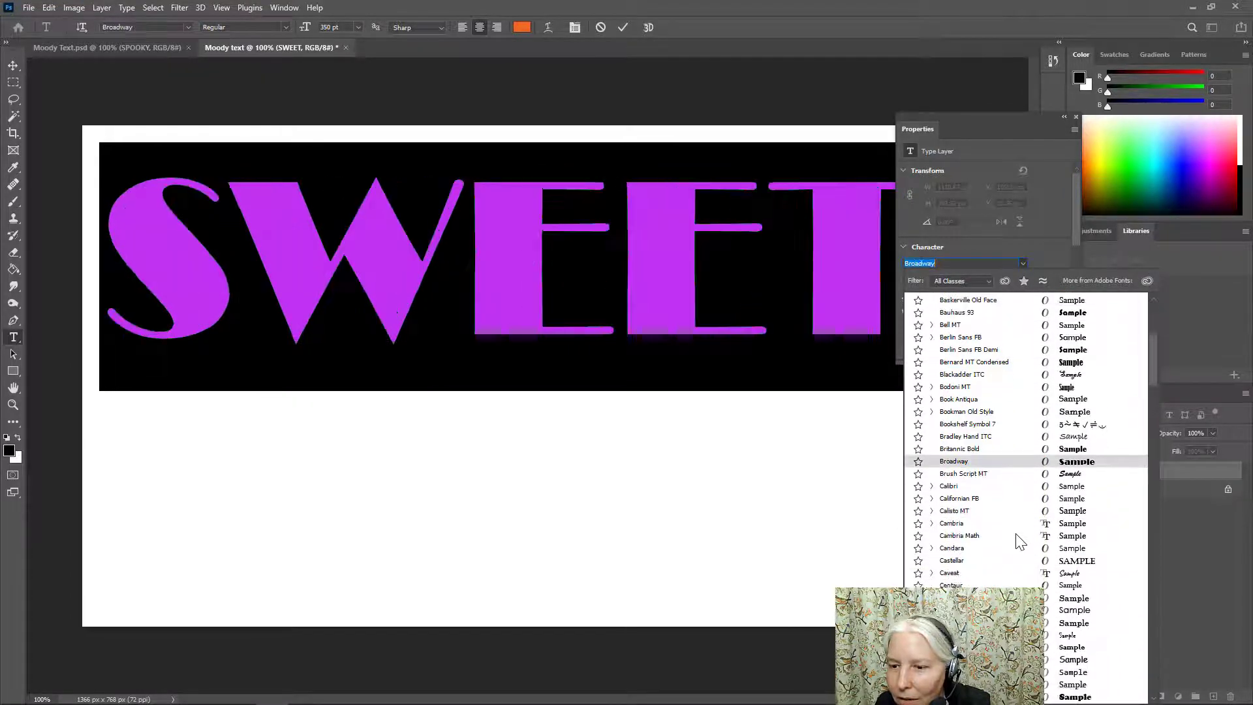
scroll(1020, 542, down, 3)
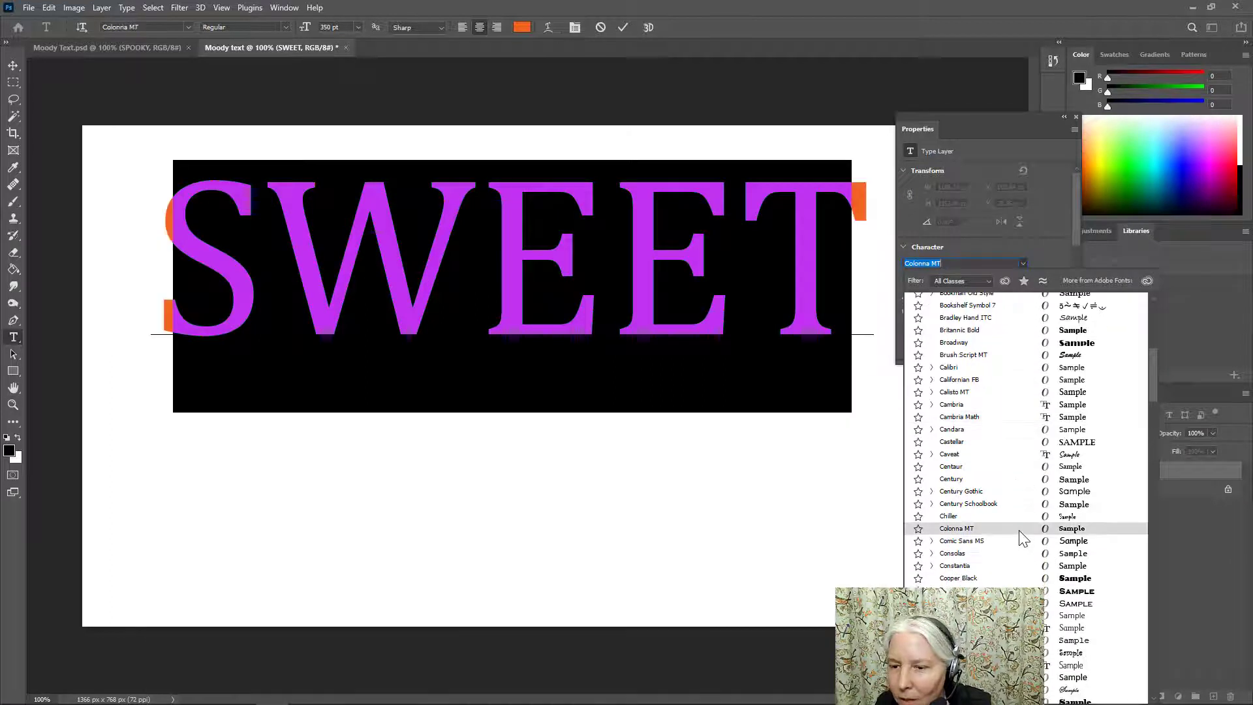
scroll(1022, 539, down, 1)
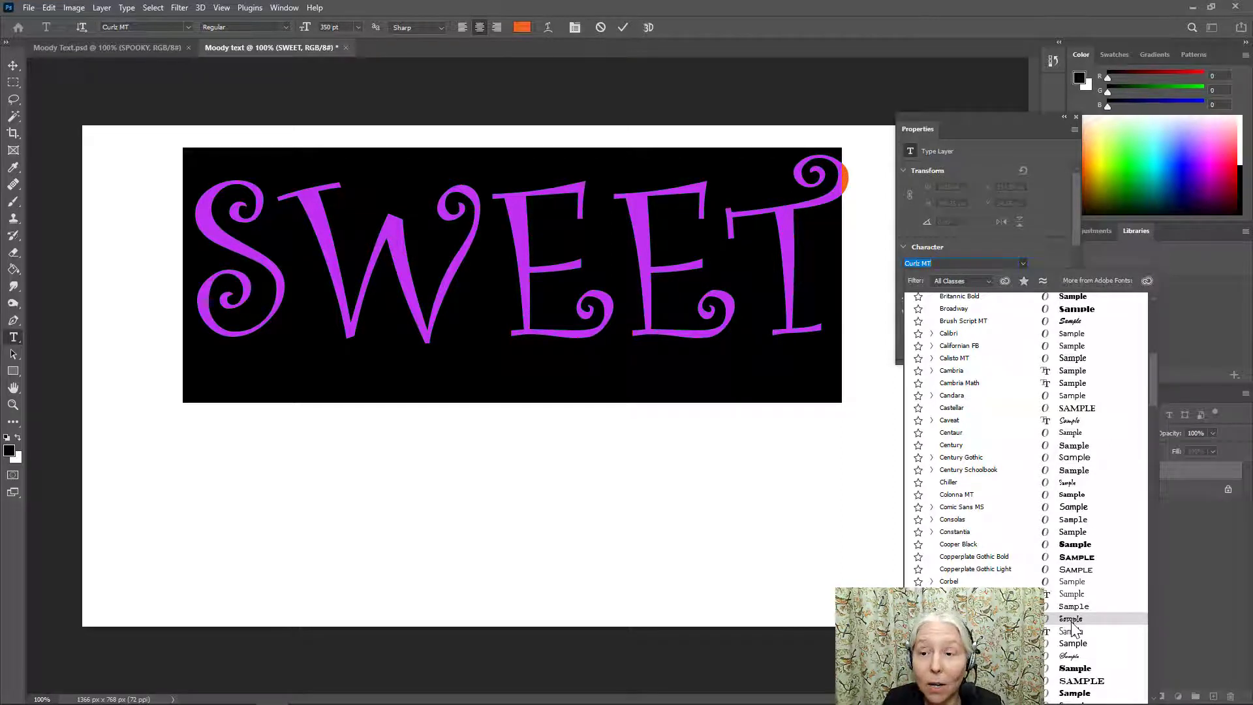
- Keep Curlz MT and recolour SWEET to the web-safe pink ff99ff
click(1071, 624)
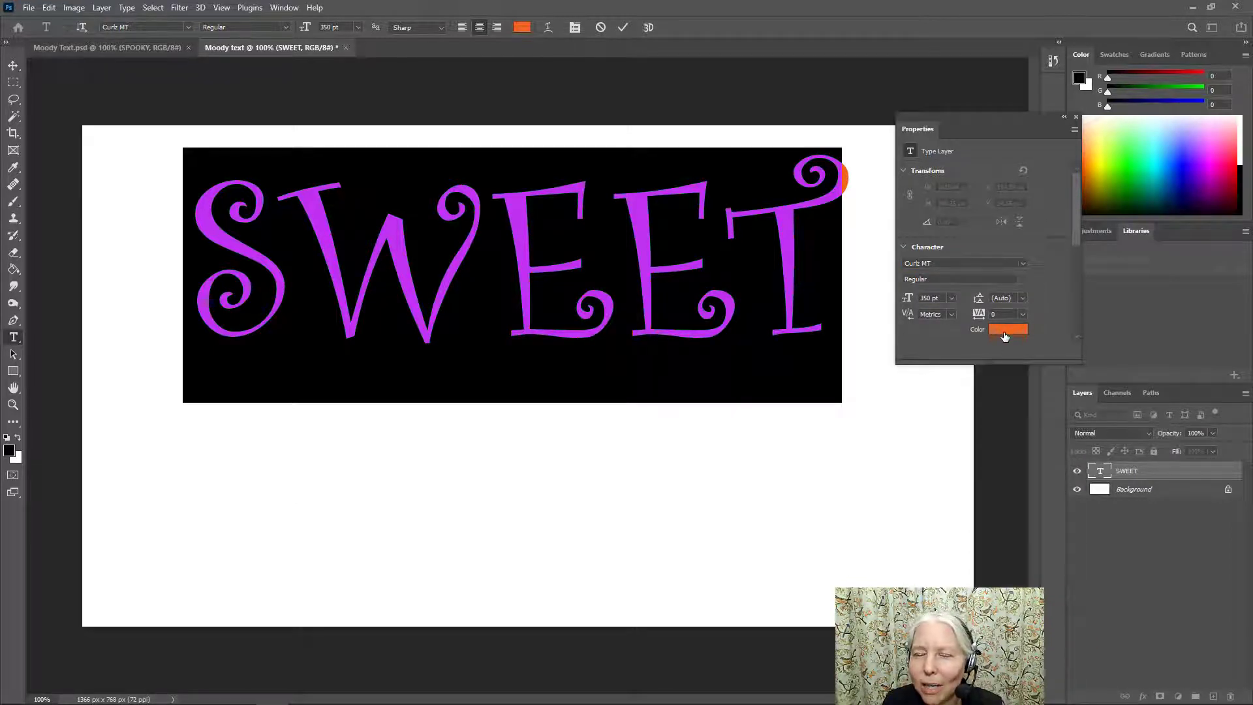
click(1005, 331)
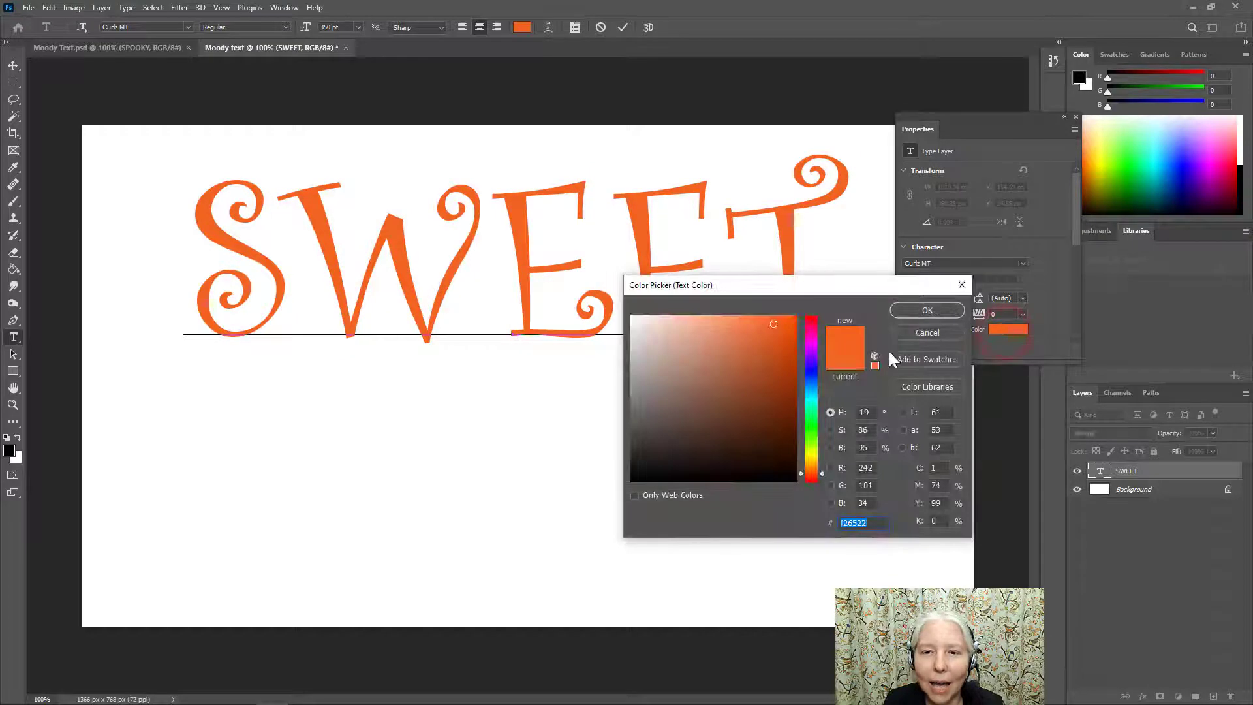
click(812, 341)
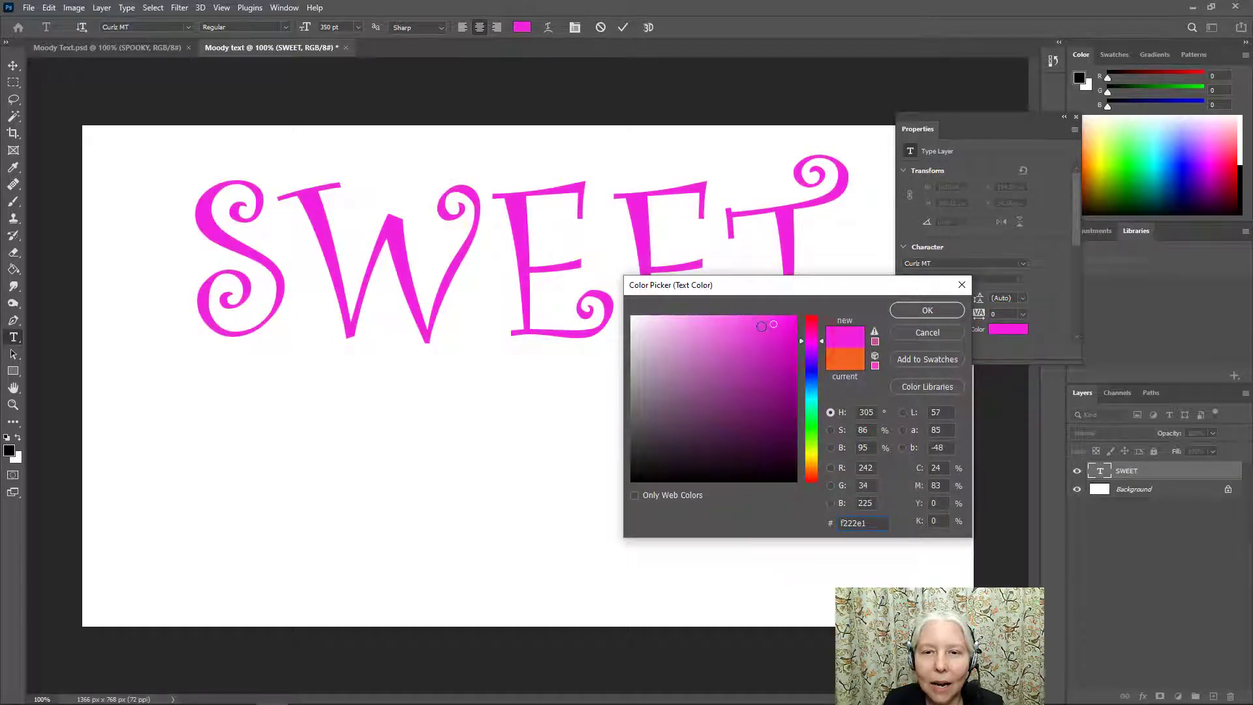
click(692, 323)
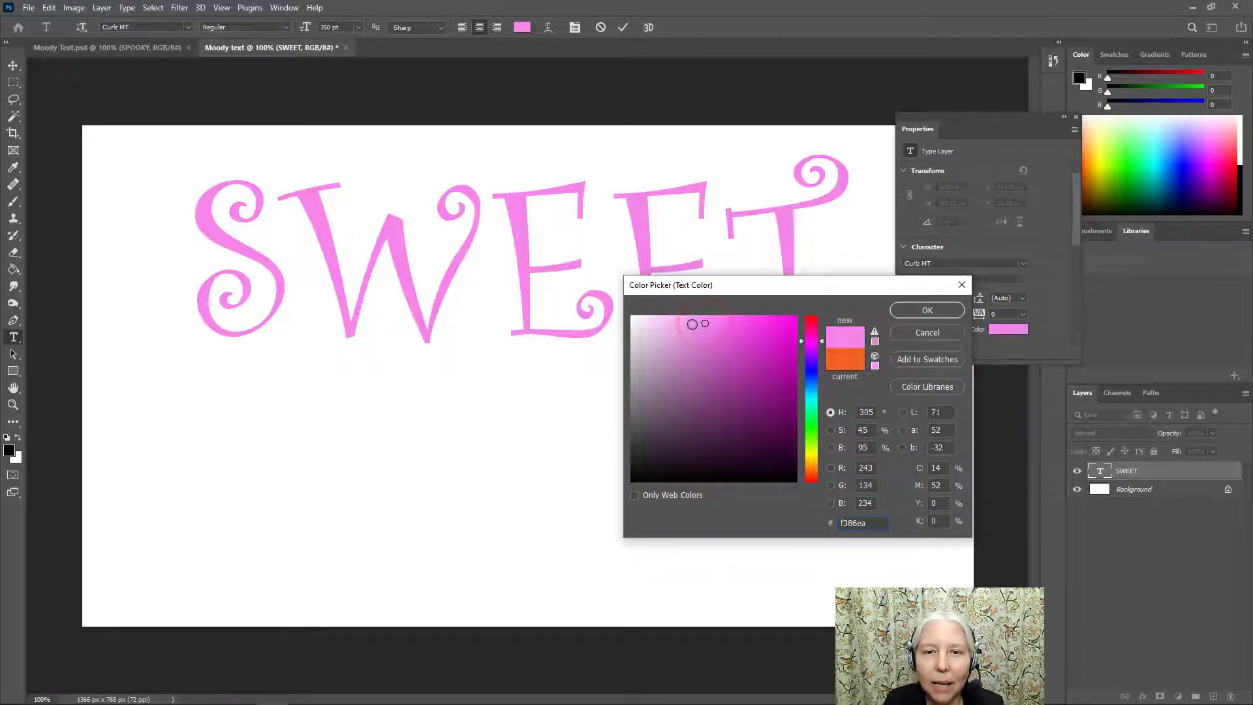
mouse_move(705, 323)
mouse_down()
mouse_move(680, 321)
mouse_move(690, 325)
mouse_up()
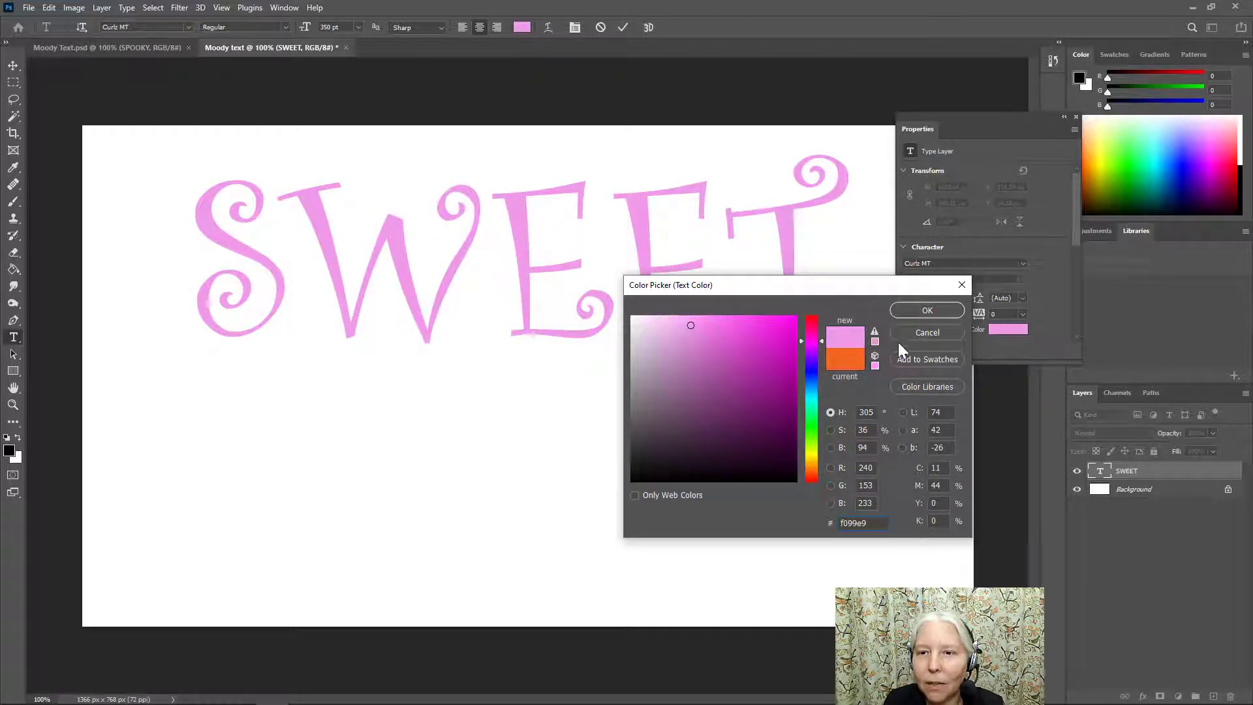
click(875, 362)
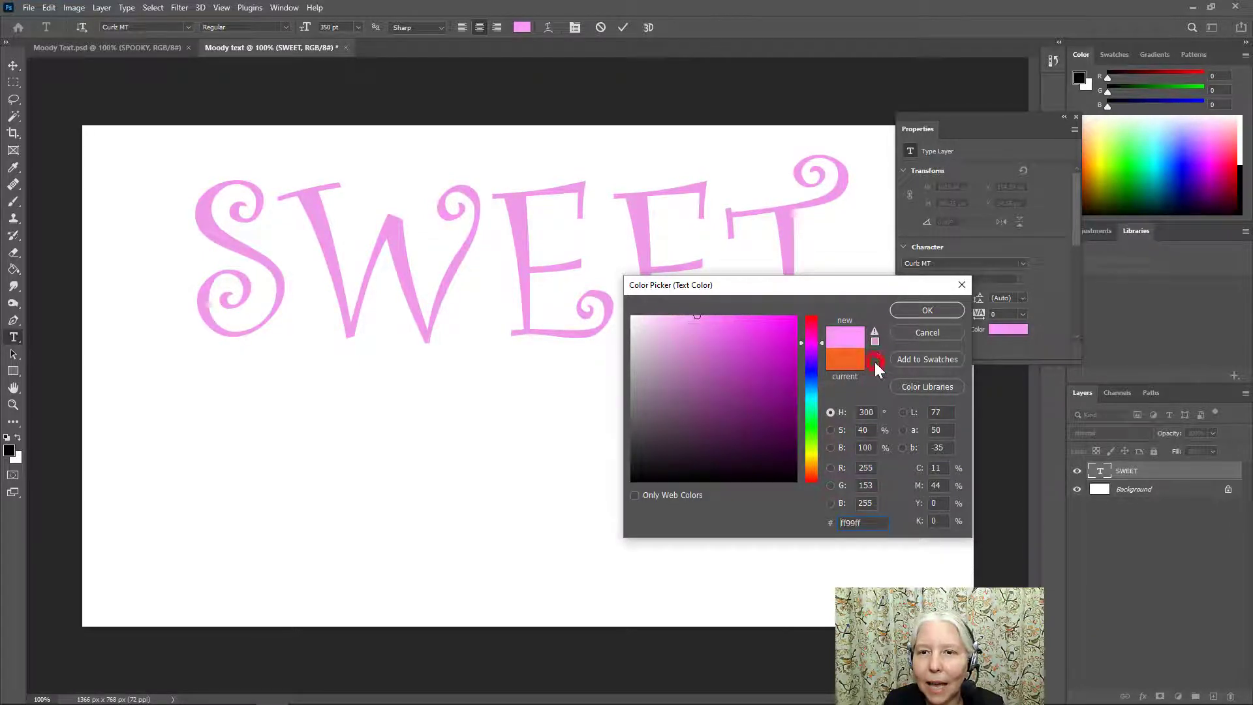
click(914, 310)
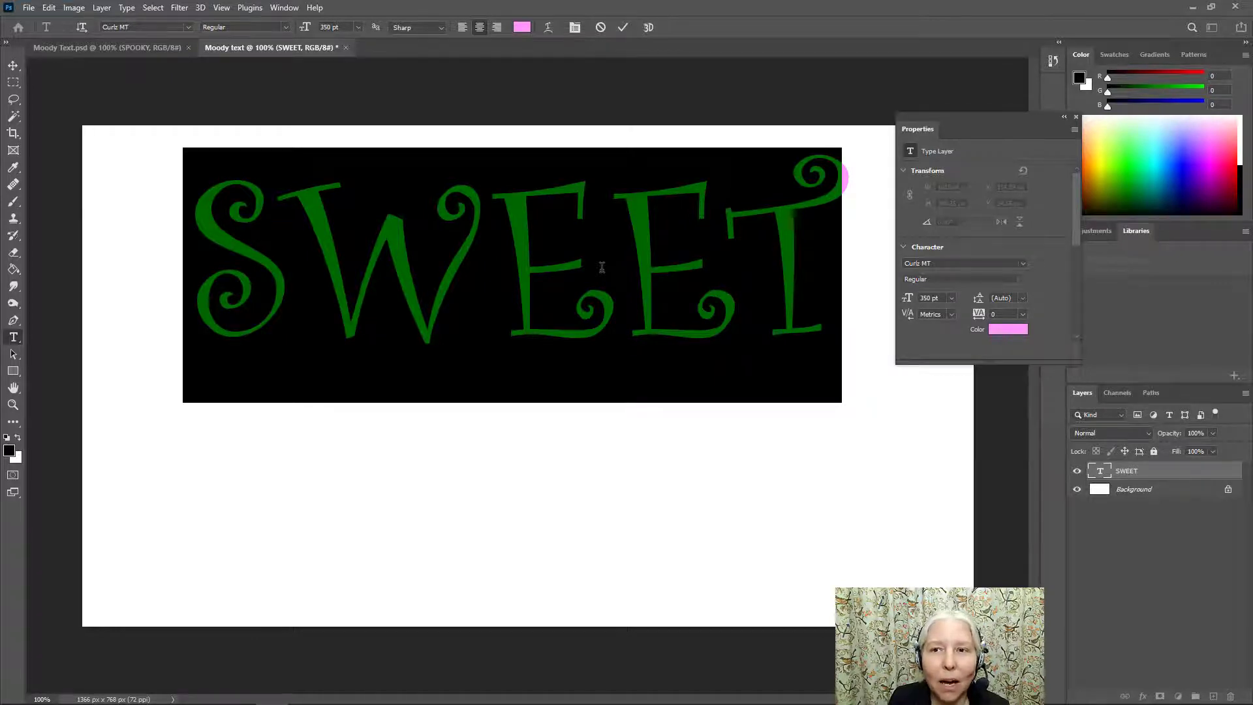
- Leave SWEET's font size at 350 pt and commit the text edit
click(953, 299)
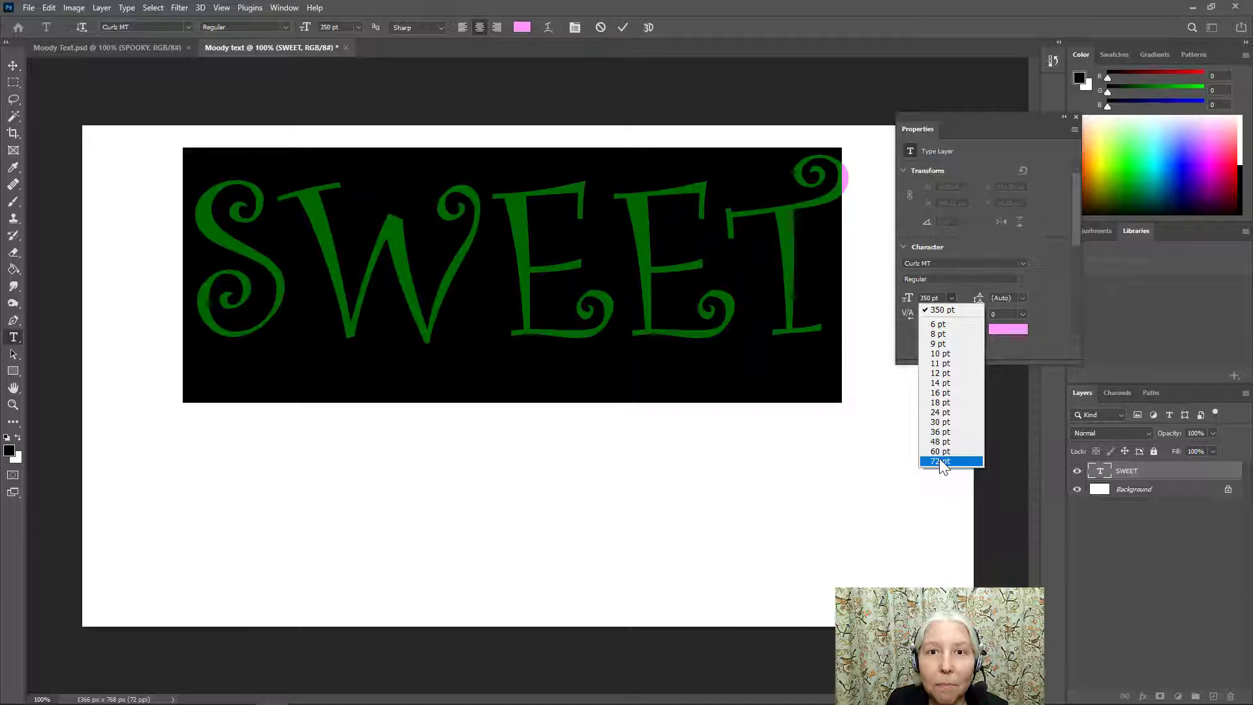
click(932, 299)
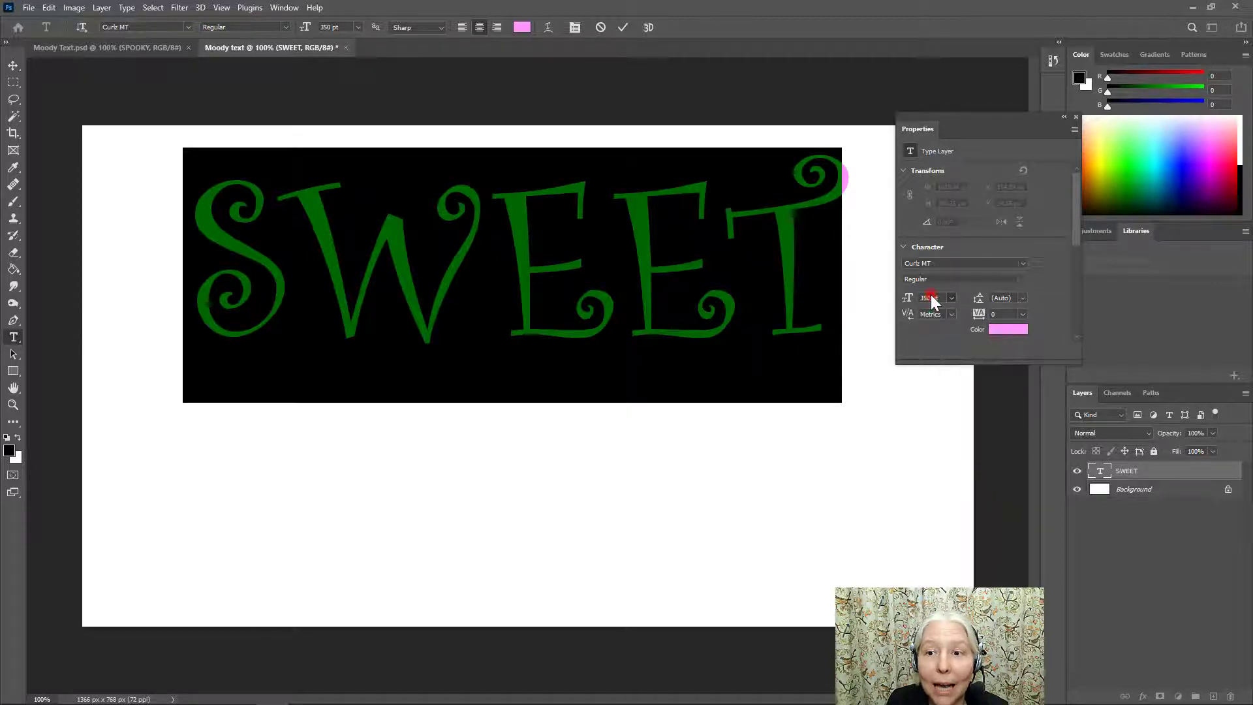
drag(932, 299, 918, 298)
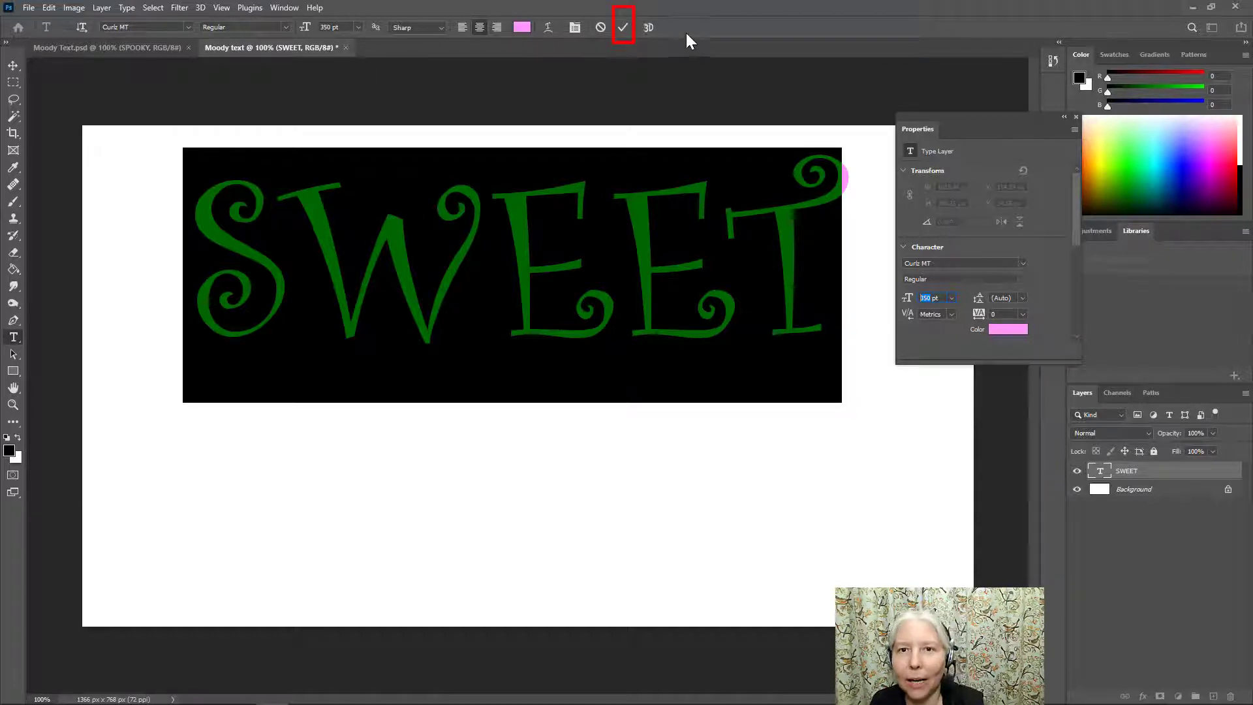
click(623, 30)
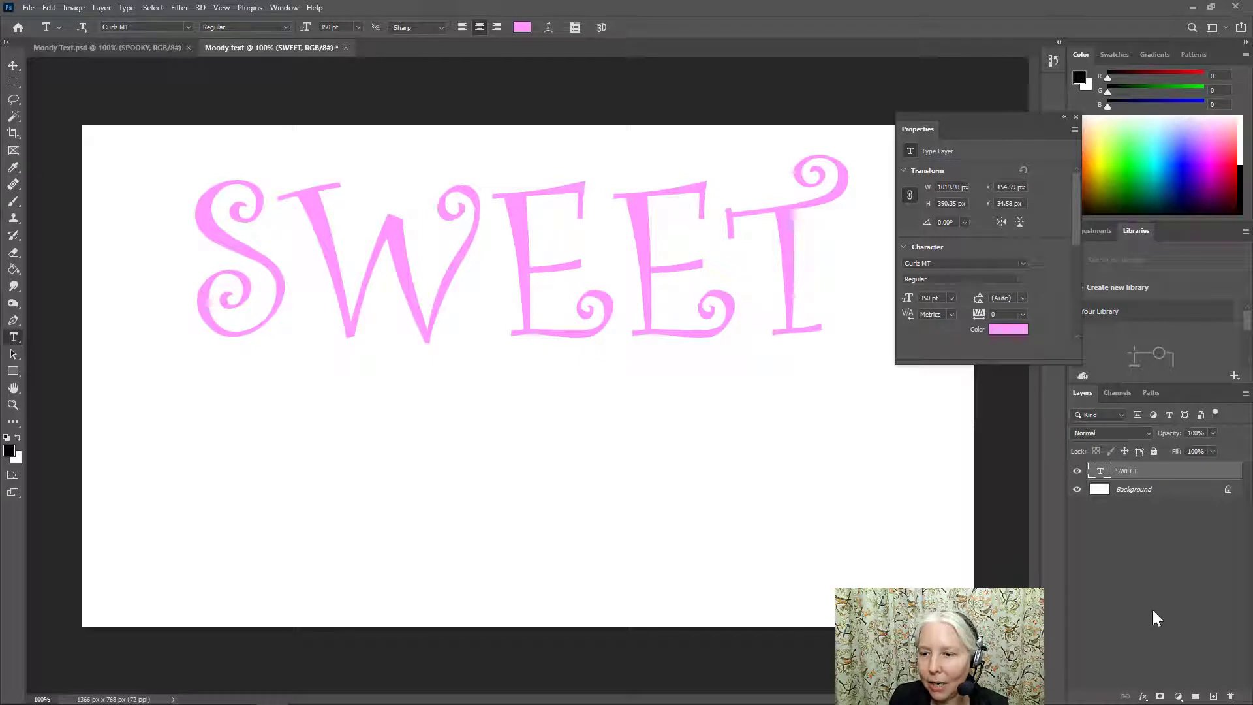
- Add a Stroke effect to the SWEET layer with a size of 3 px
click(1143, 697)
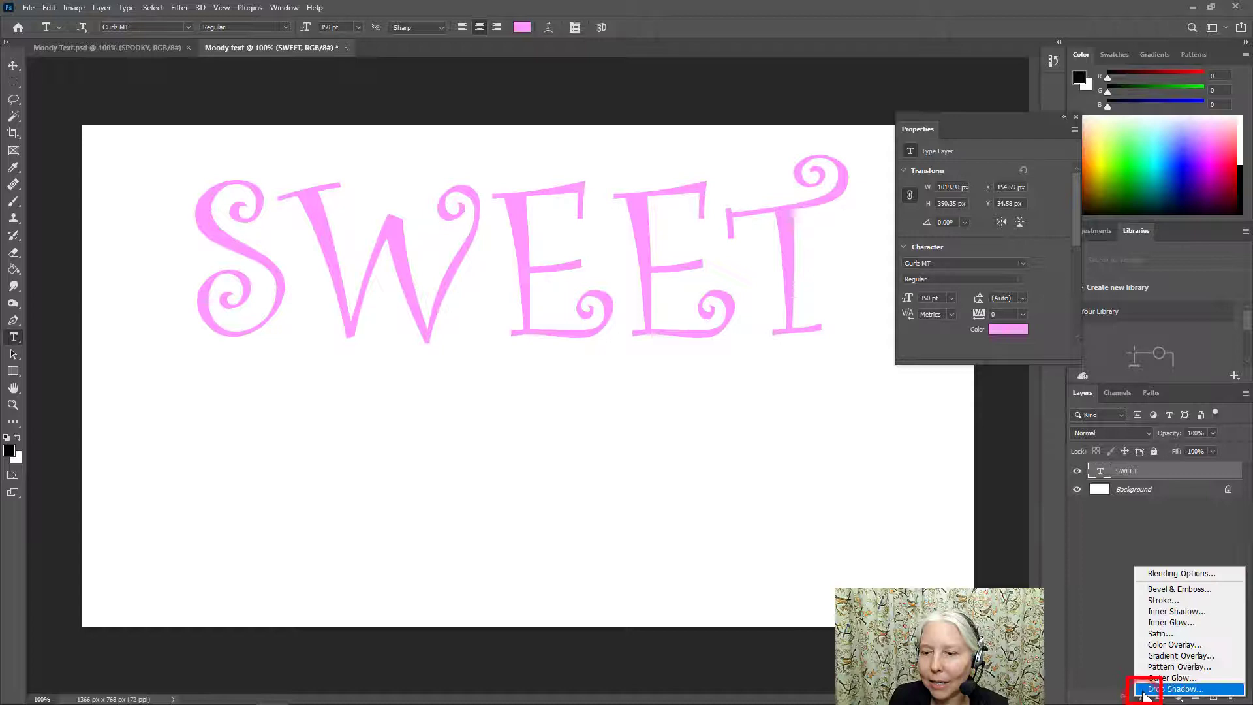
click(1170, 600)
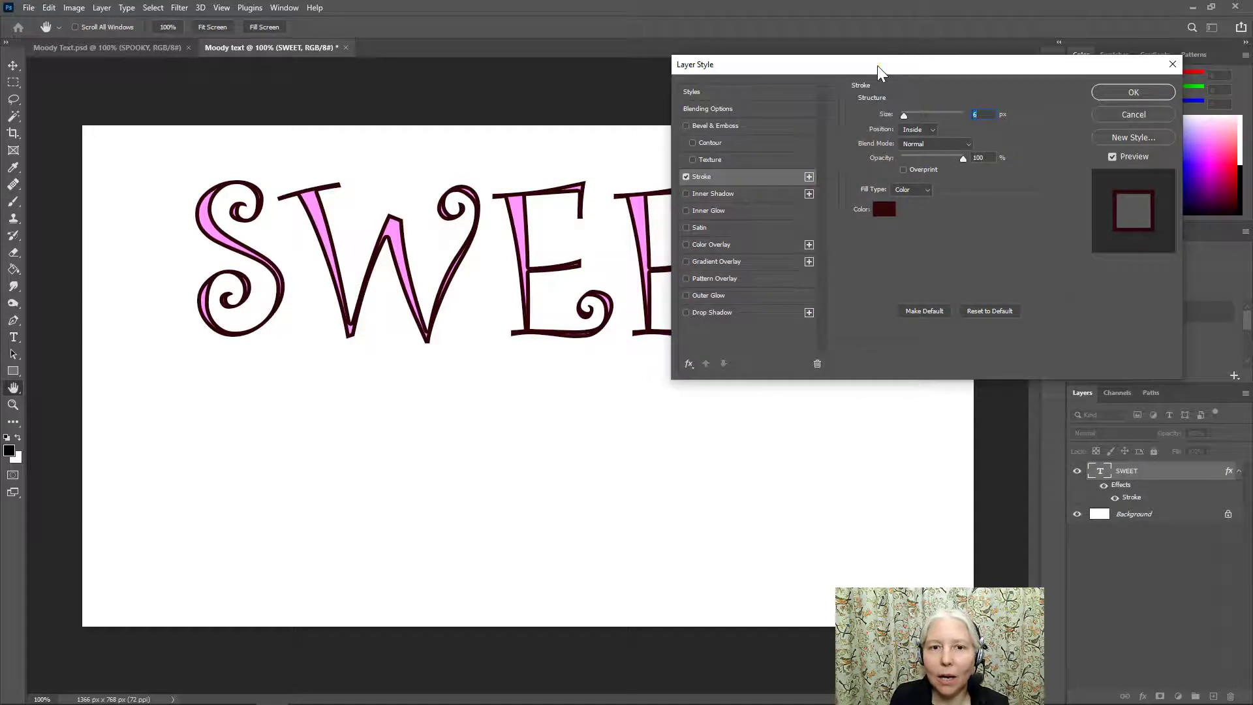
mouse_move(878, 65)
mouse_down()
mouse_move(837, 201)
mouse_move(781, 299)
mouse_move(789, 316)
mouse_move(831, 229)
mouse_move(819, 180)
mouse_up()
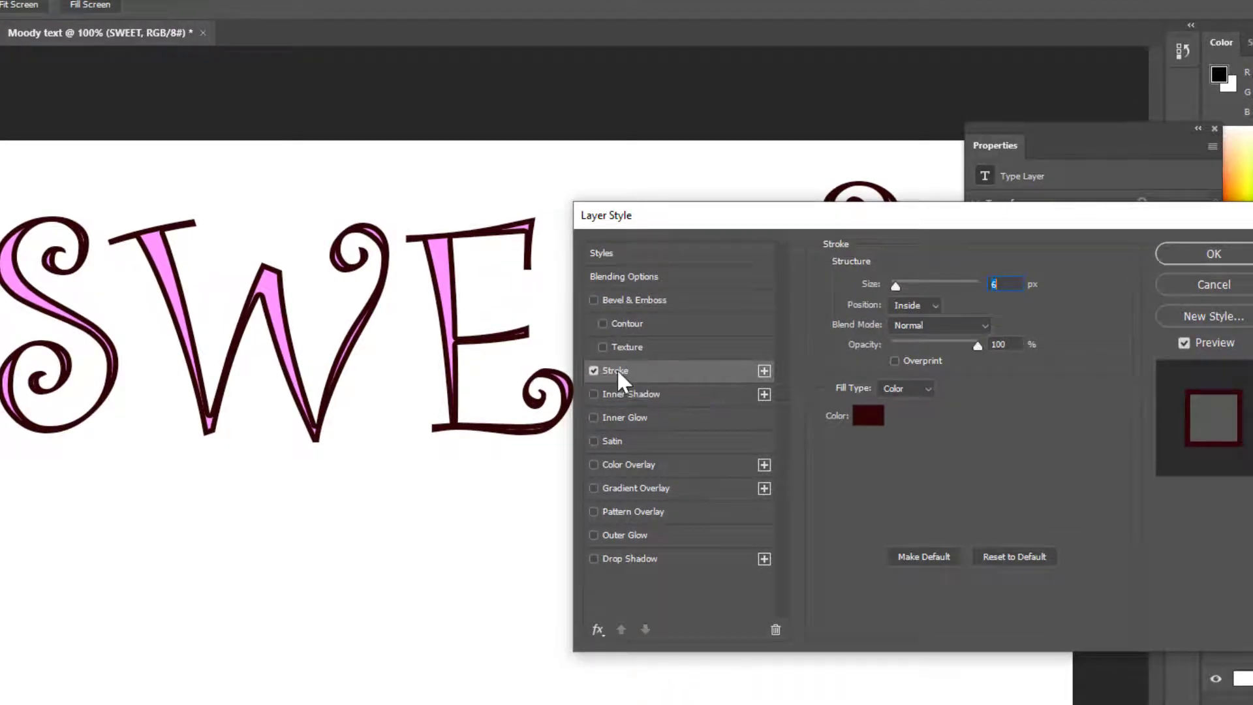
click(617, 369)
click(1001, 282)
text(3)
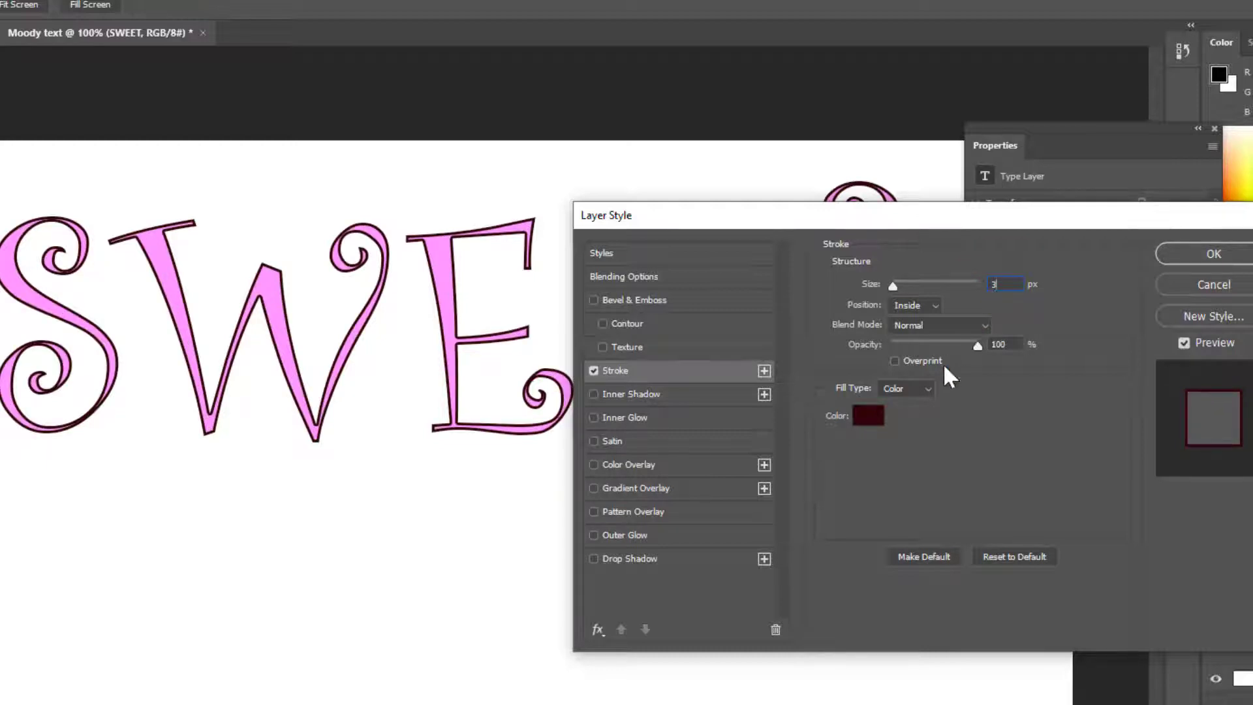
- Set the stroke colour to web-safe purple 9933cc
click(870, 418)
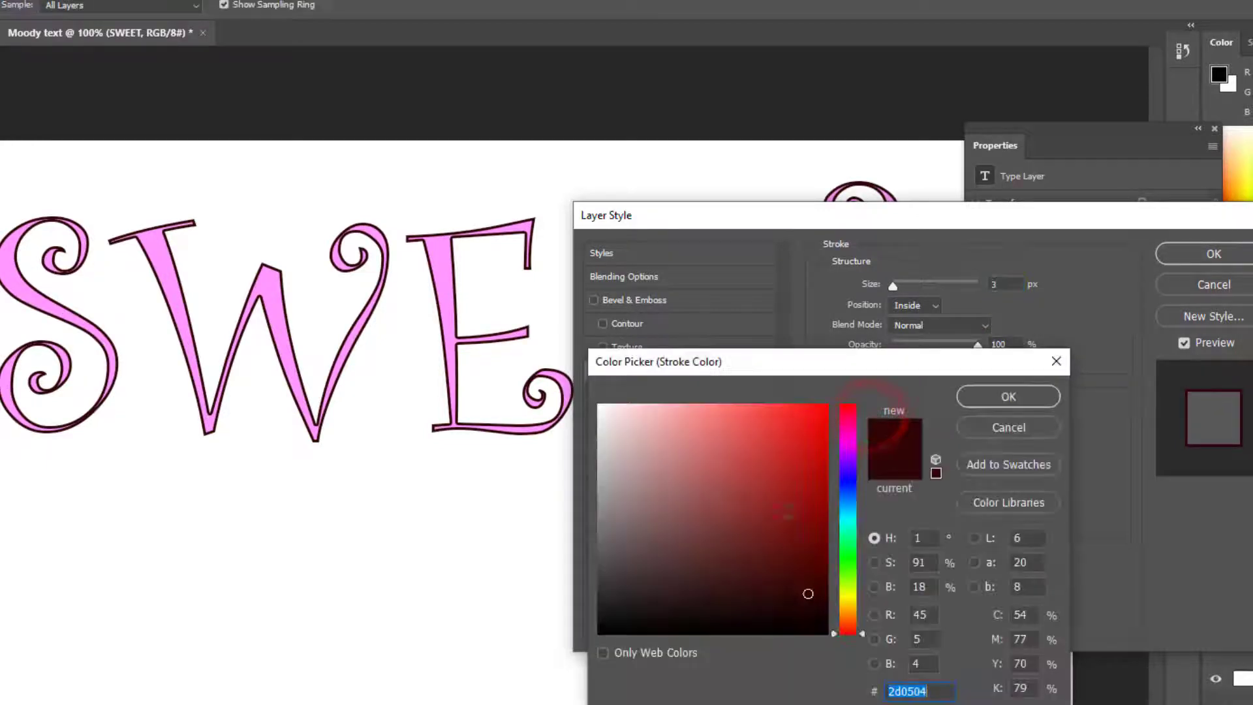
click(849, 459)
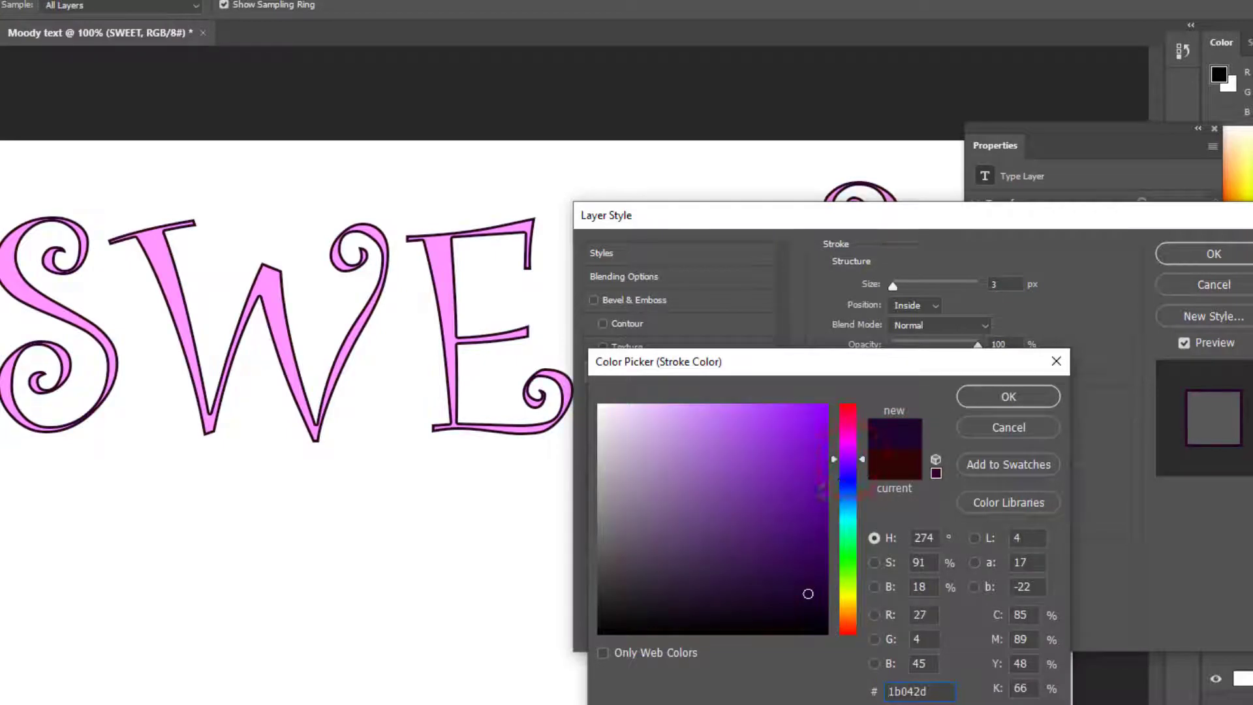
click(809, 500)
click(780, 489)
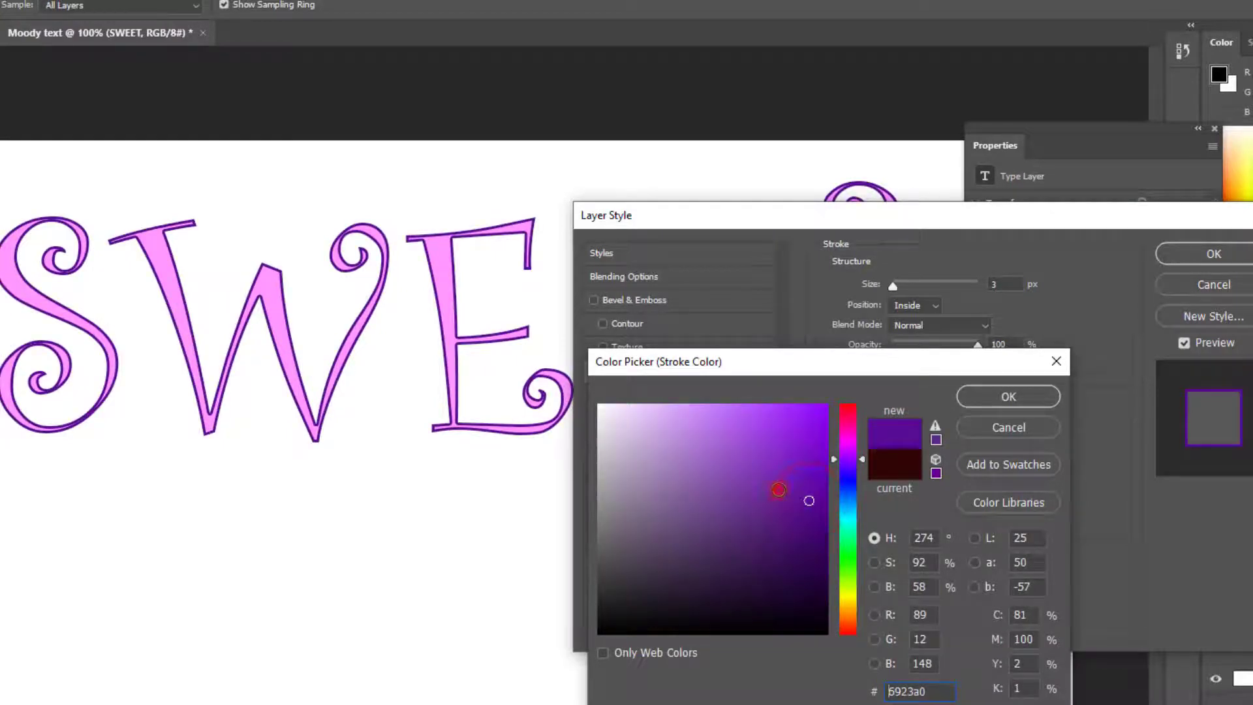
click(758, 458)
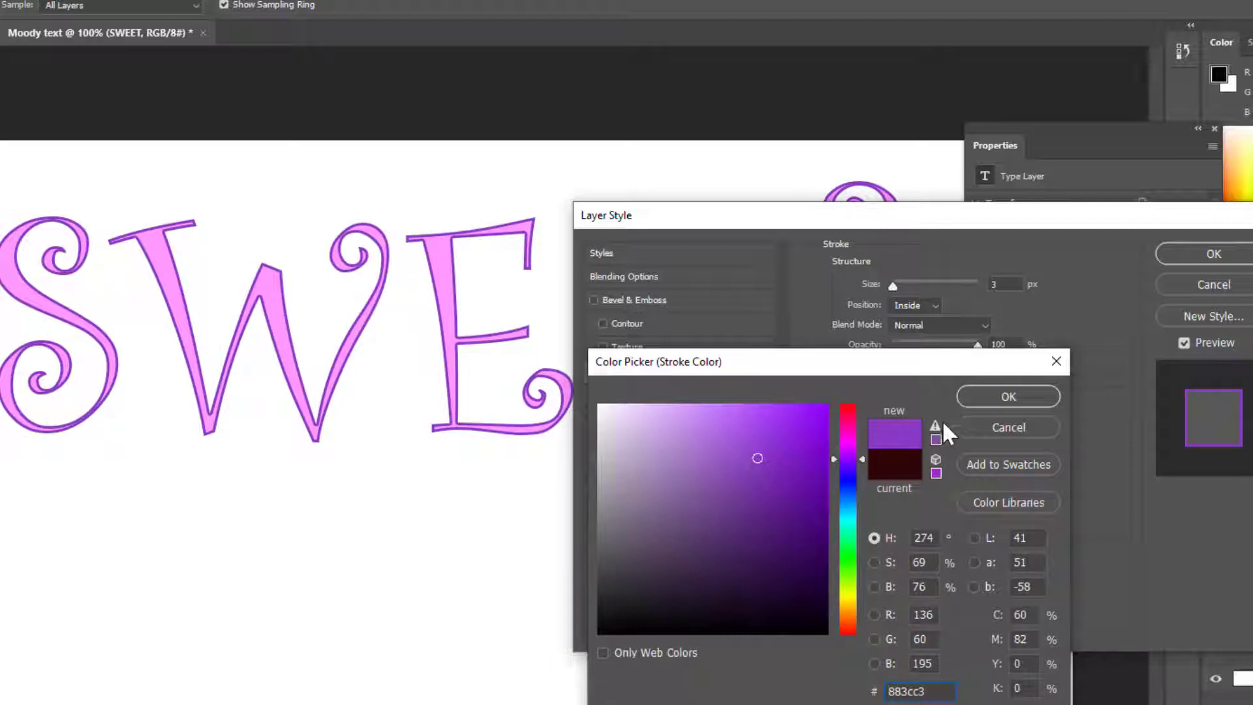
click(936, 472)
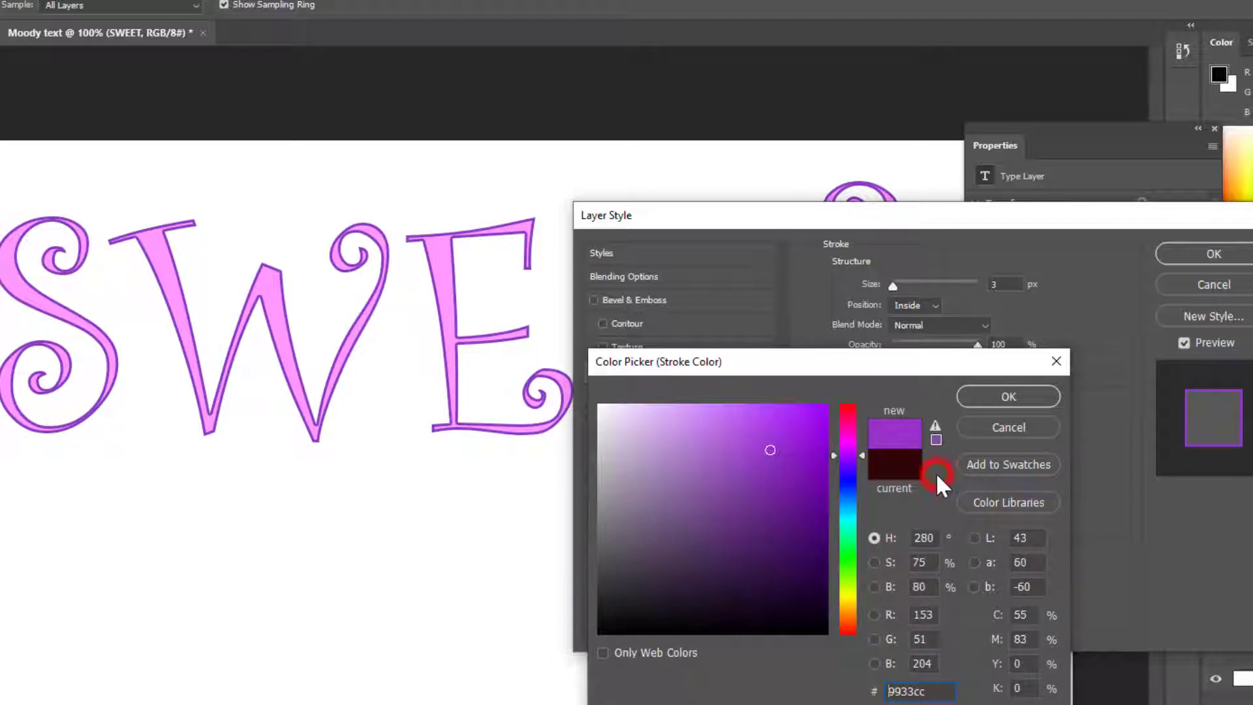
click(1035, 397)
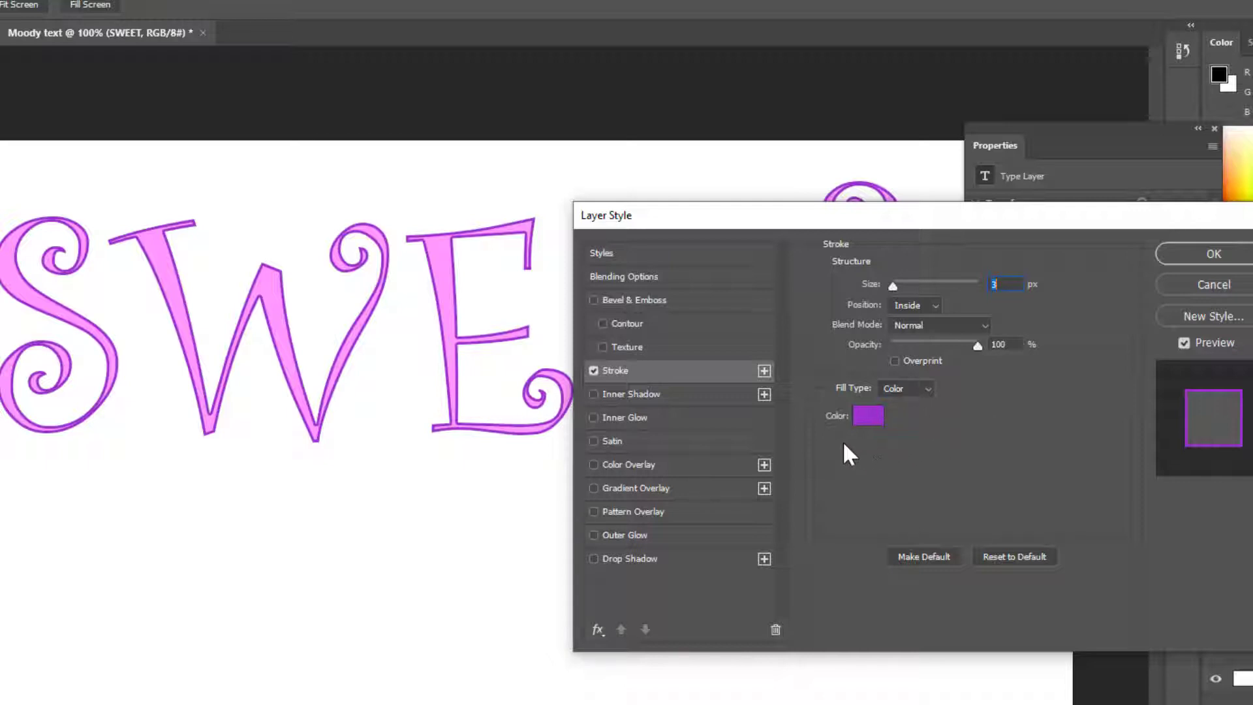
- Add a drop shadow to SWEET and adjust its distance and angle
click(594, 559)
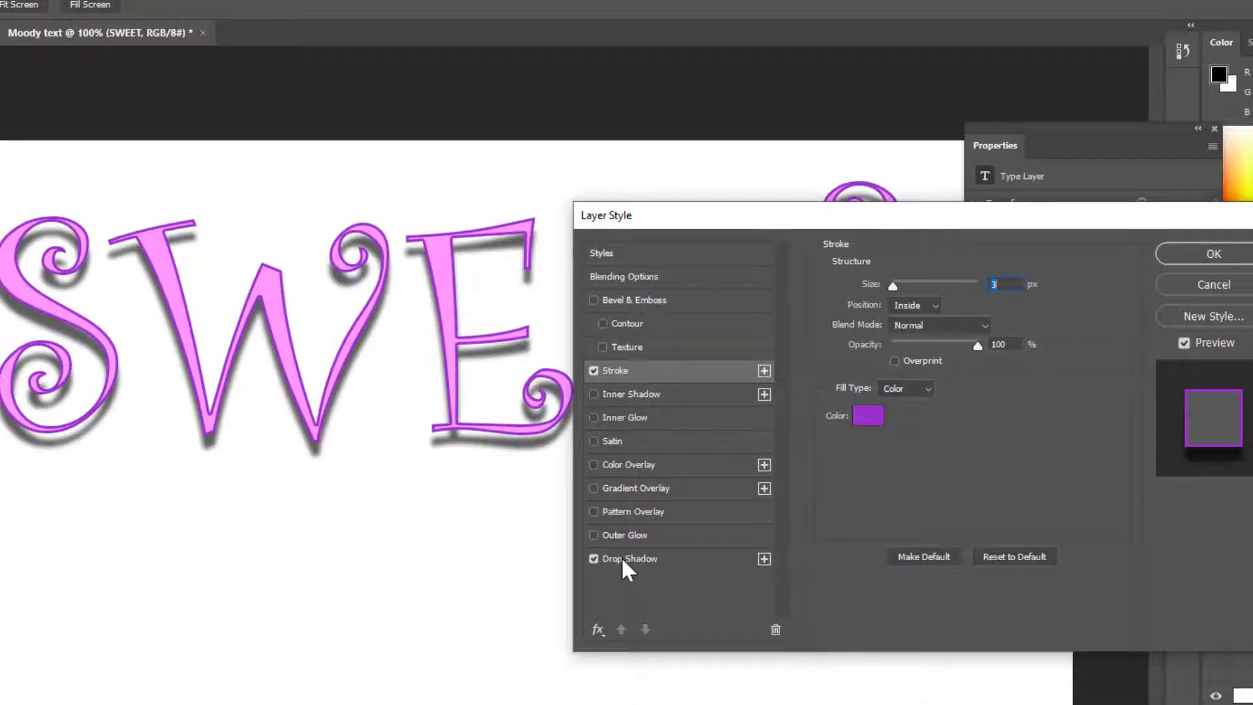
click(622, 559)
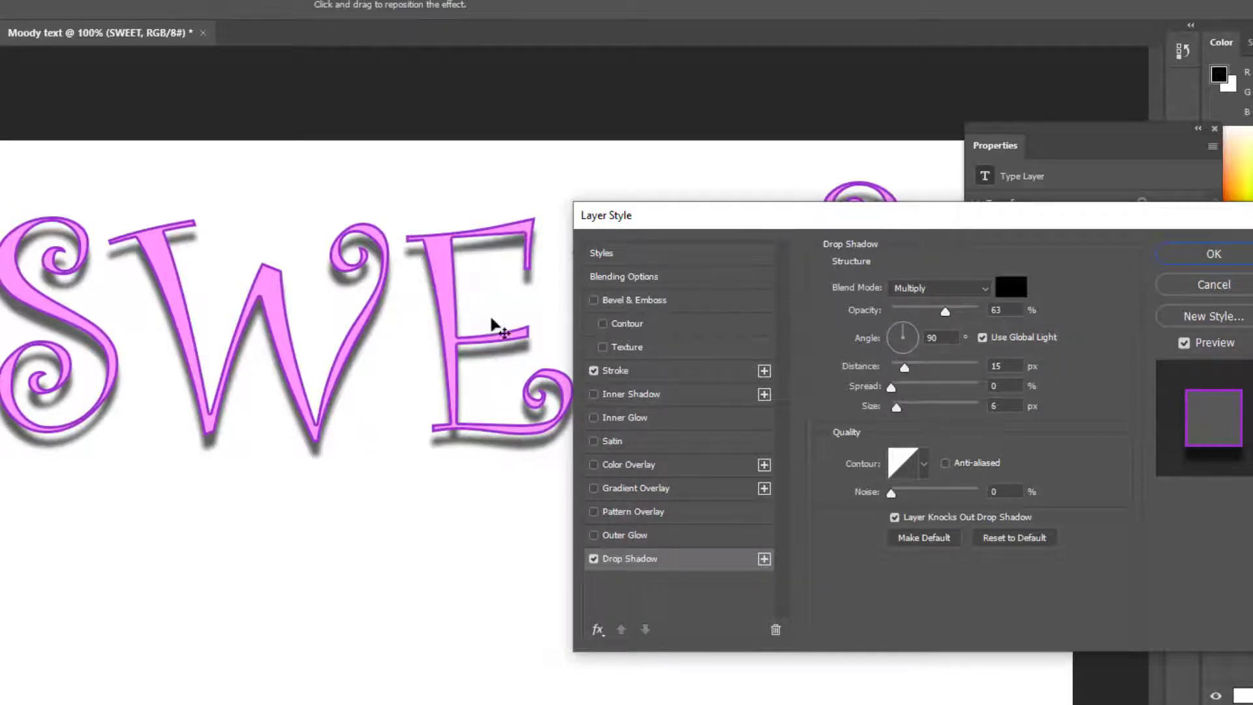
drag(514, 455, 511, 439)
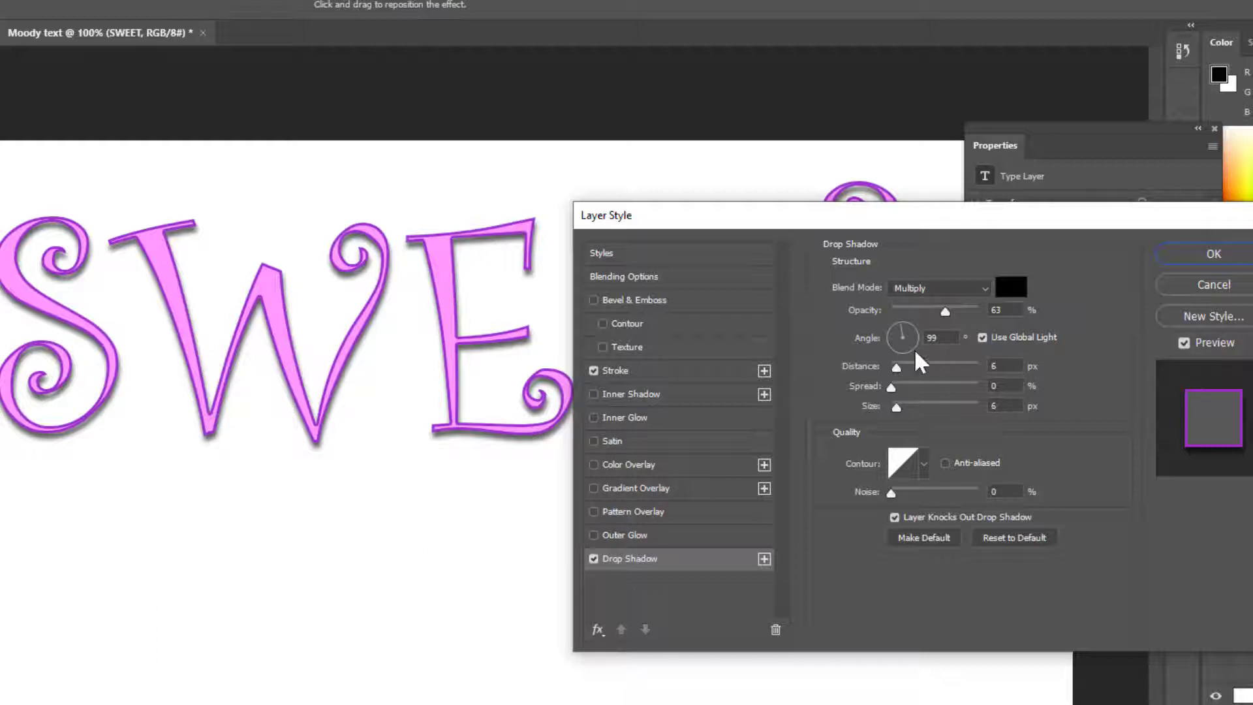
mouse_move(904, 328)
mouse_down()
mouse_move(912, 341)
mouse_move(902, 327)
mouse_up()
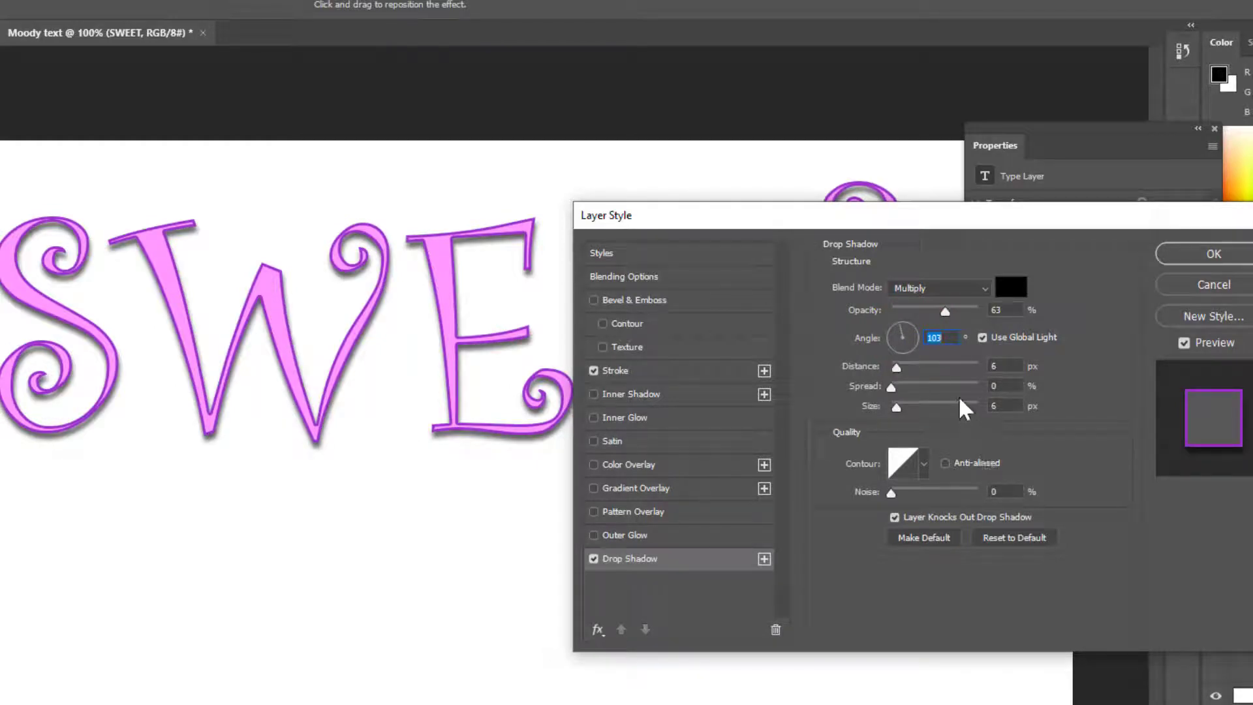
- Set the drop shadow colour to dark purple 330099 and apply the layer style
click(1013, 291)
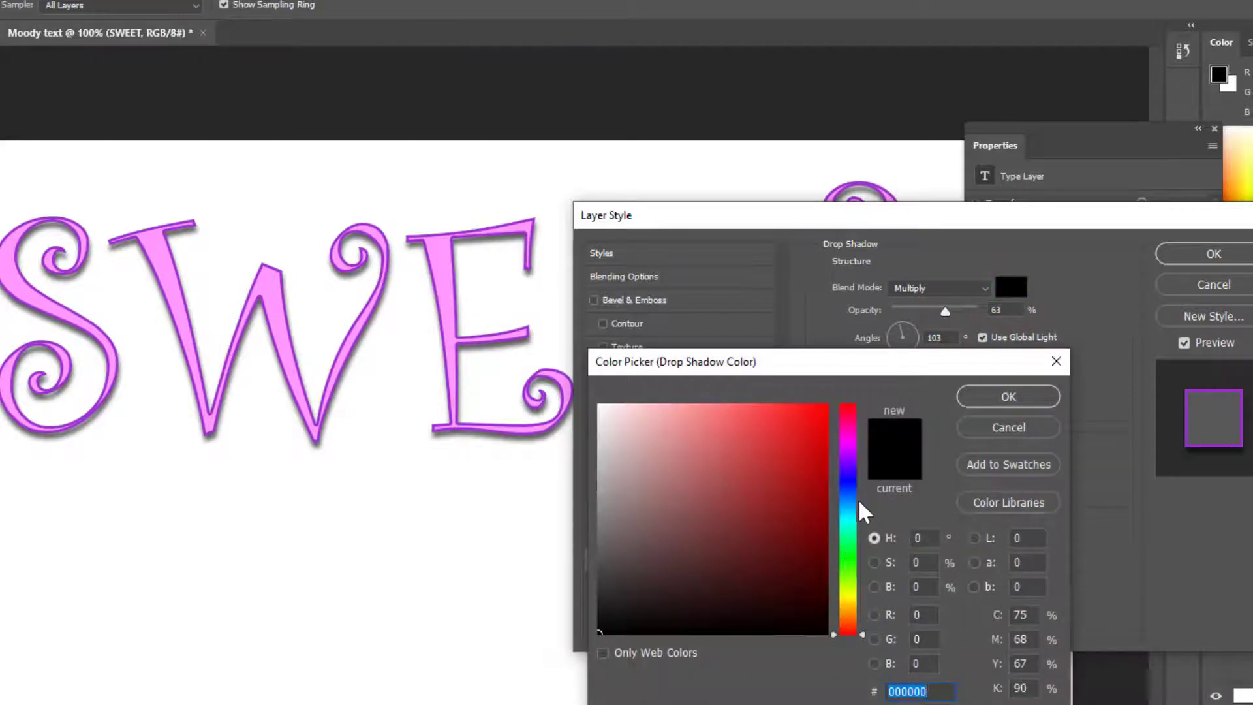
click(848, 470)
click(803, 464)
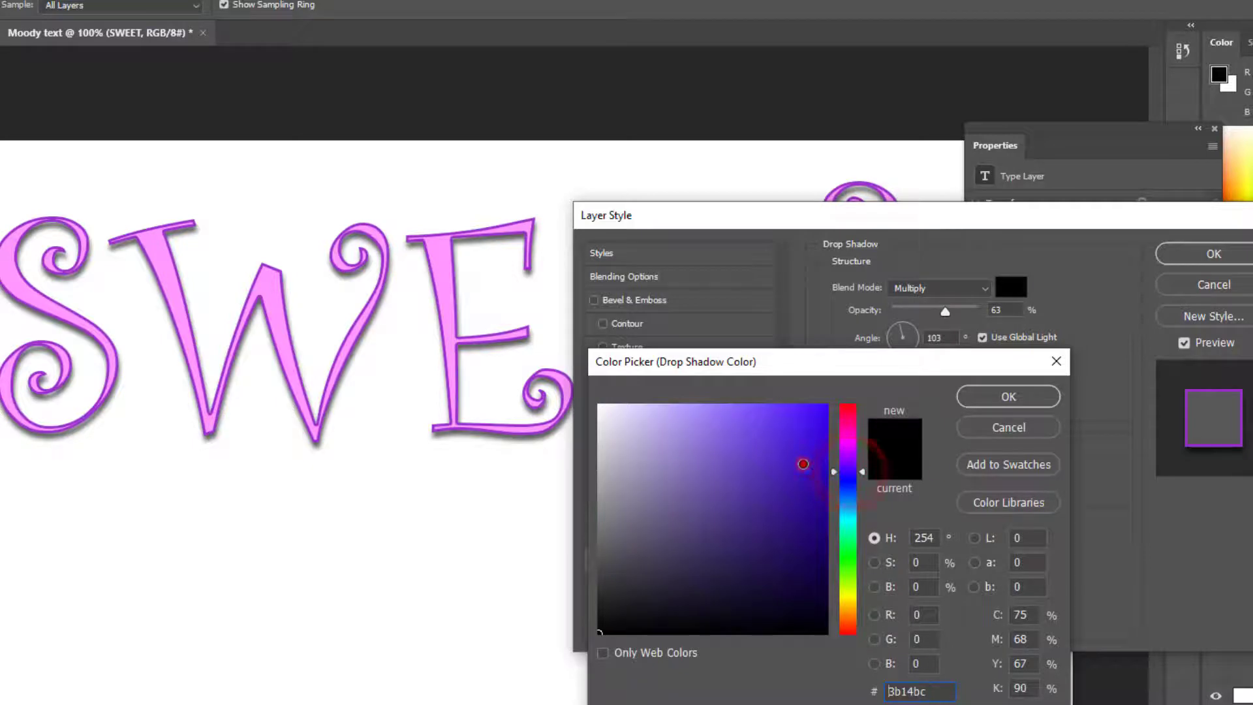
drag(803, 464, 804, 456)
click(803, 420)
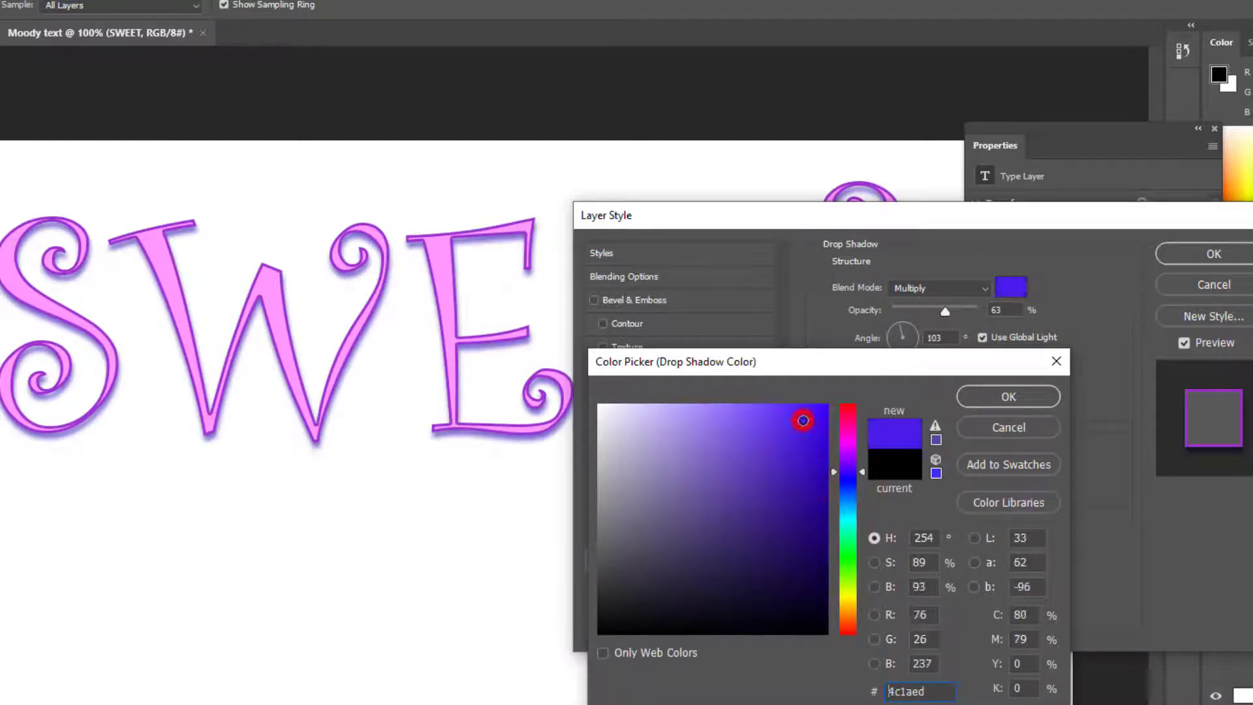
click(802, 529)
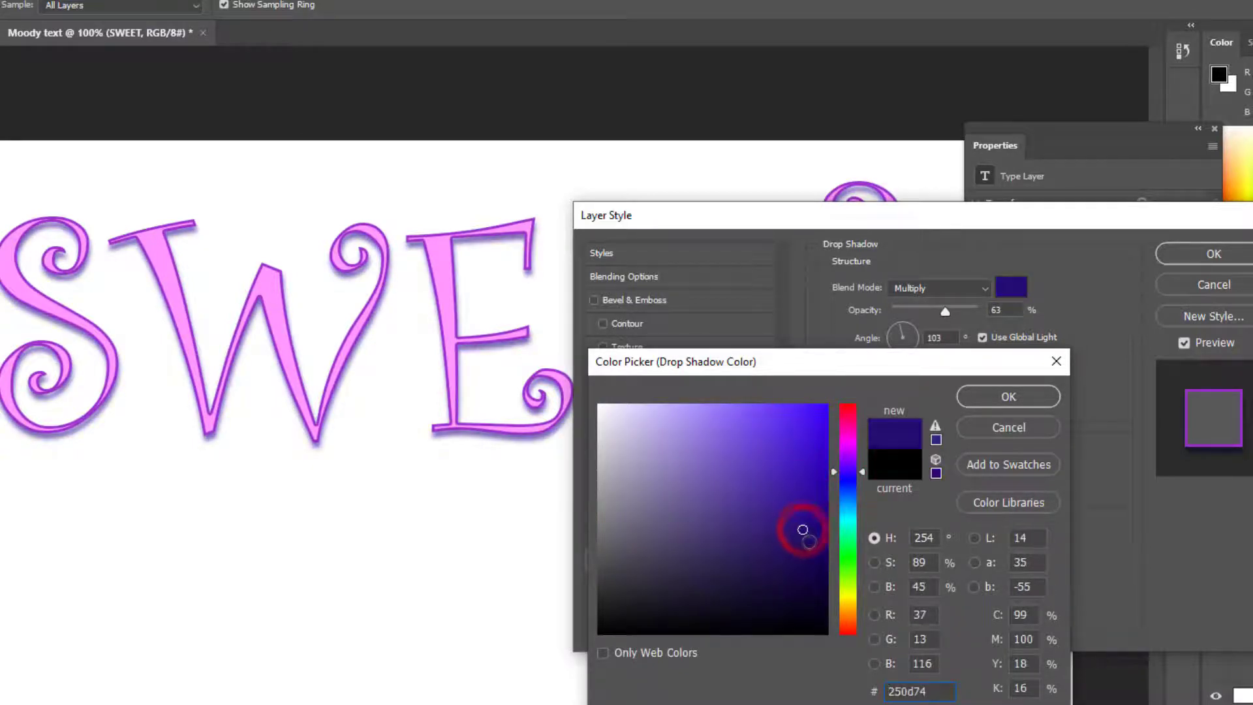
click(786, 507)
click(762, 499)
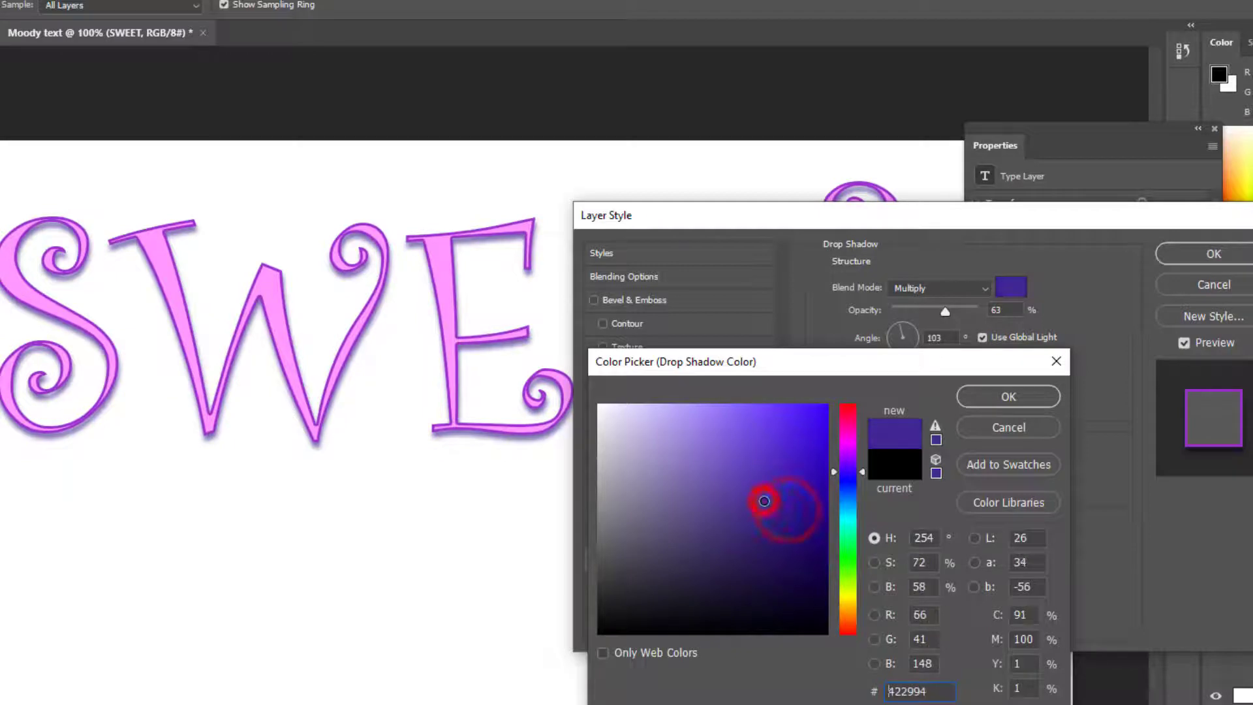
click(797, 483)
click(808, 493)
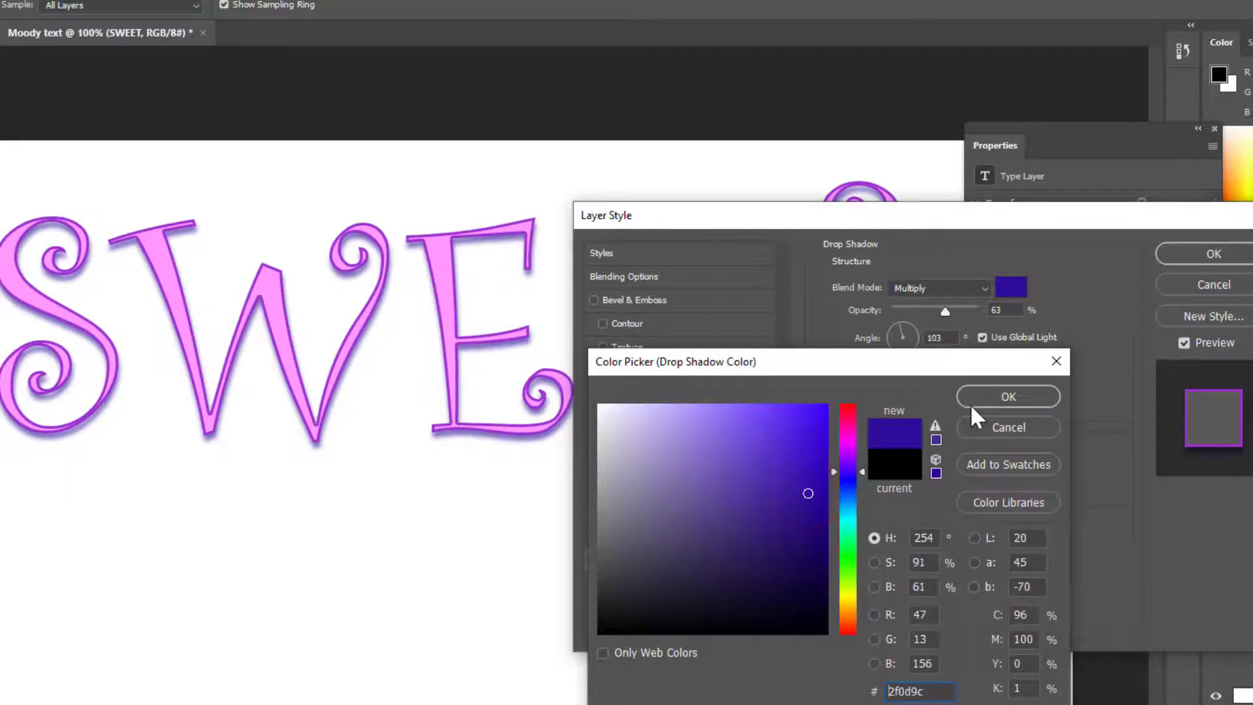
click(935, 468)
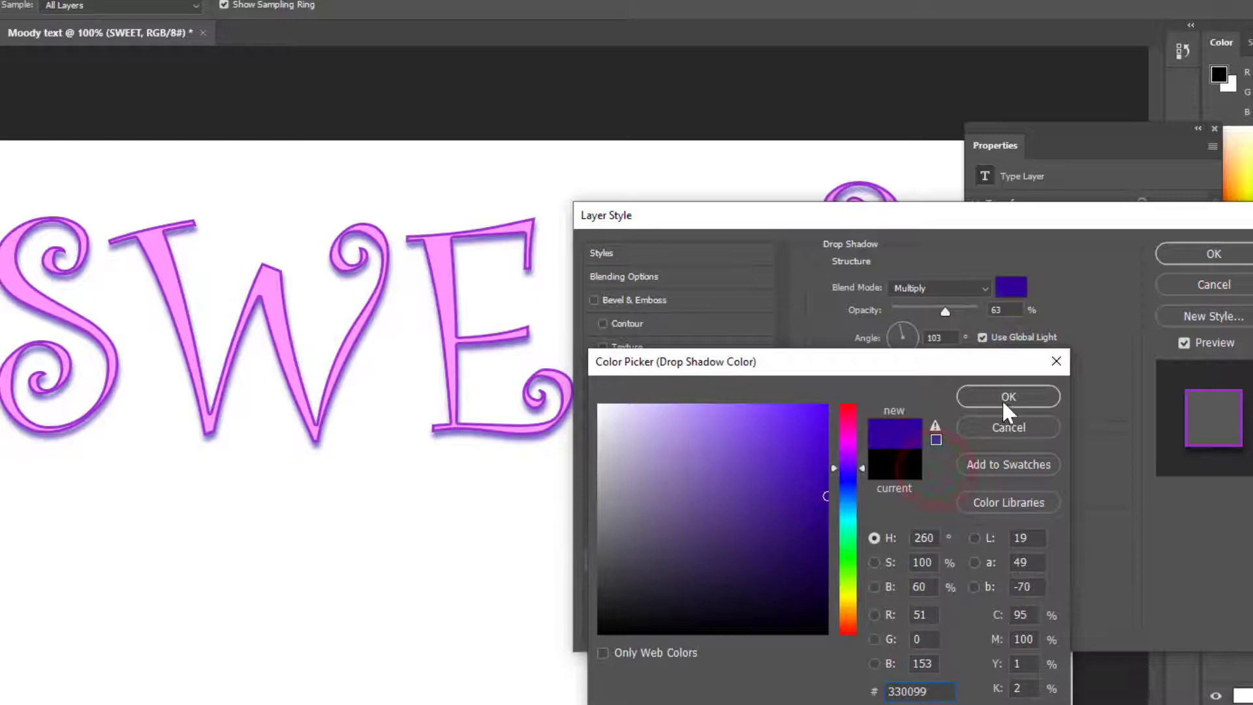
click(1004, 399)
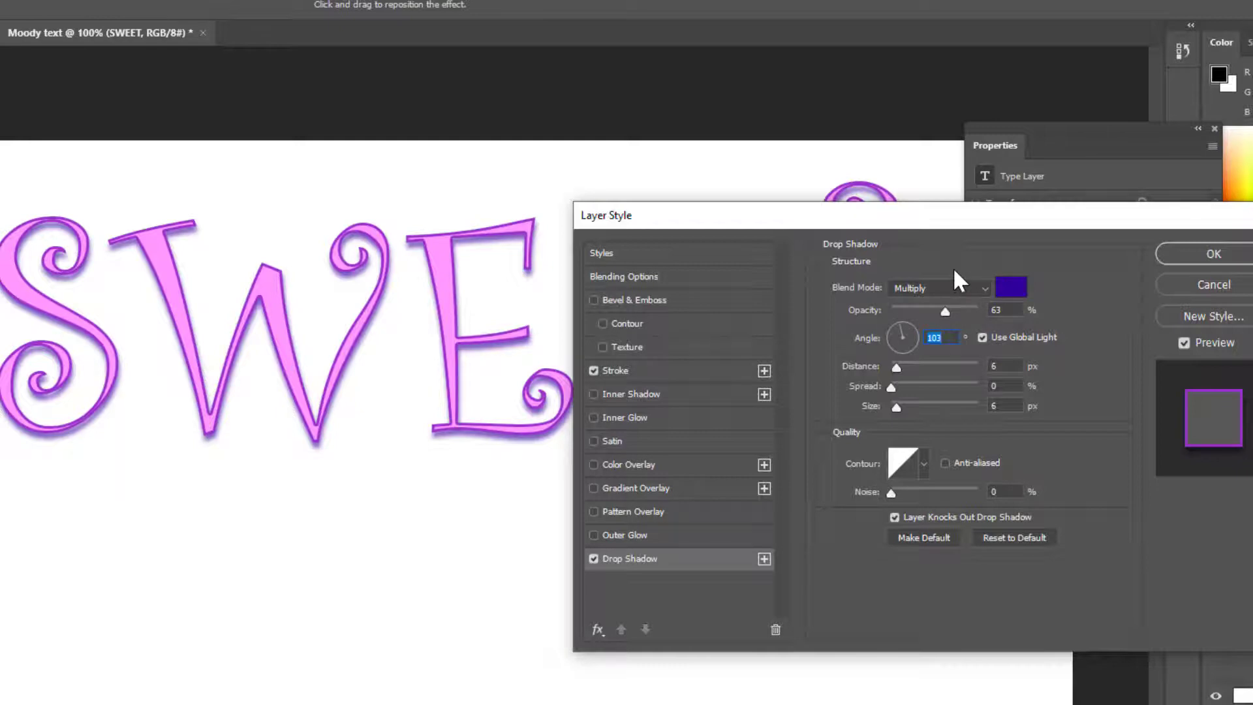
click(1174, 255)
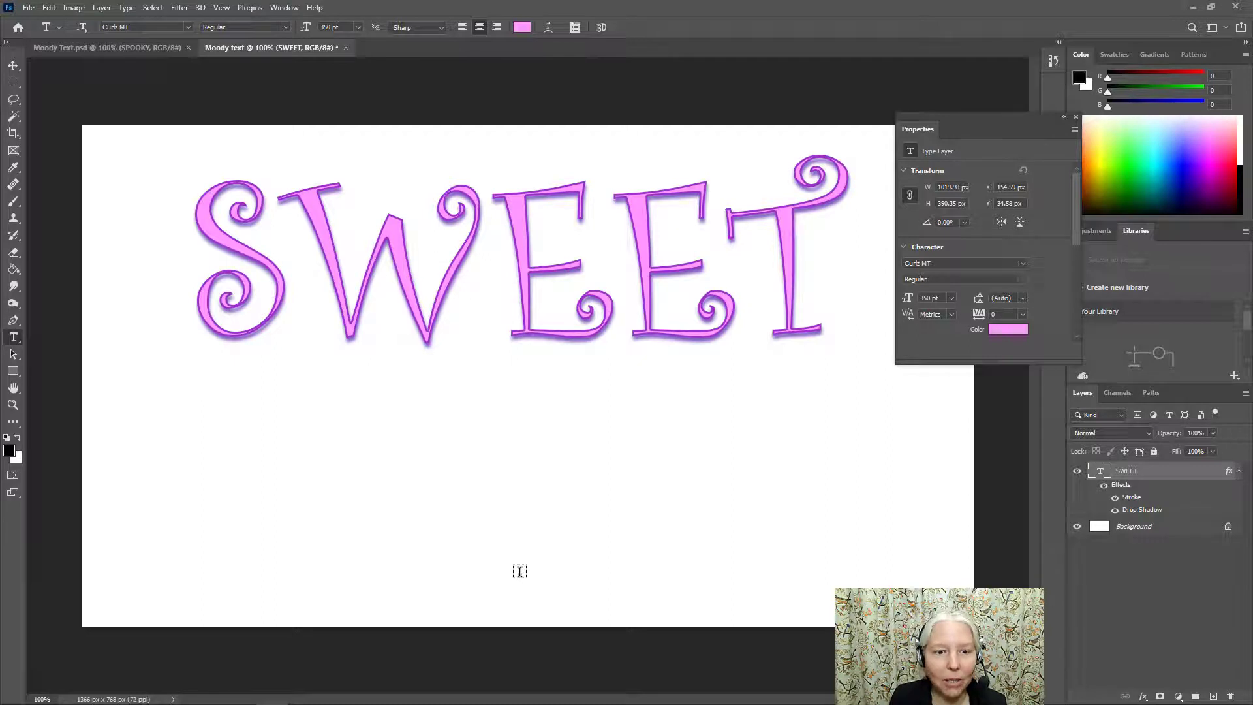
- Type CUTE on a new text layer below SWEET and select the whole word
click(519, 572)
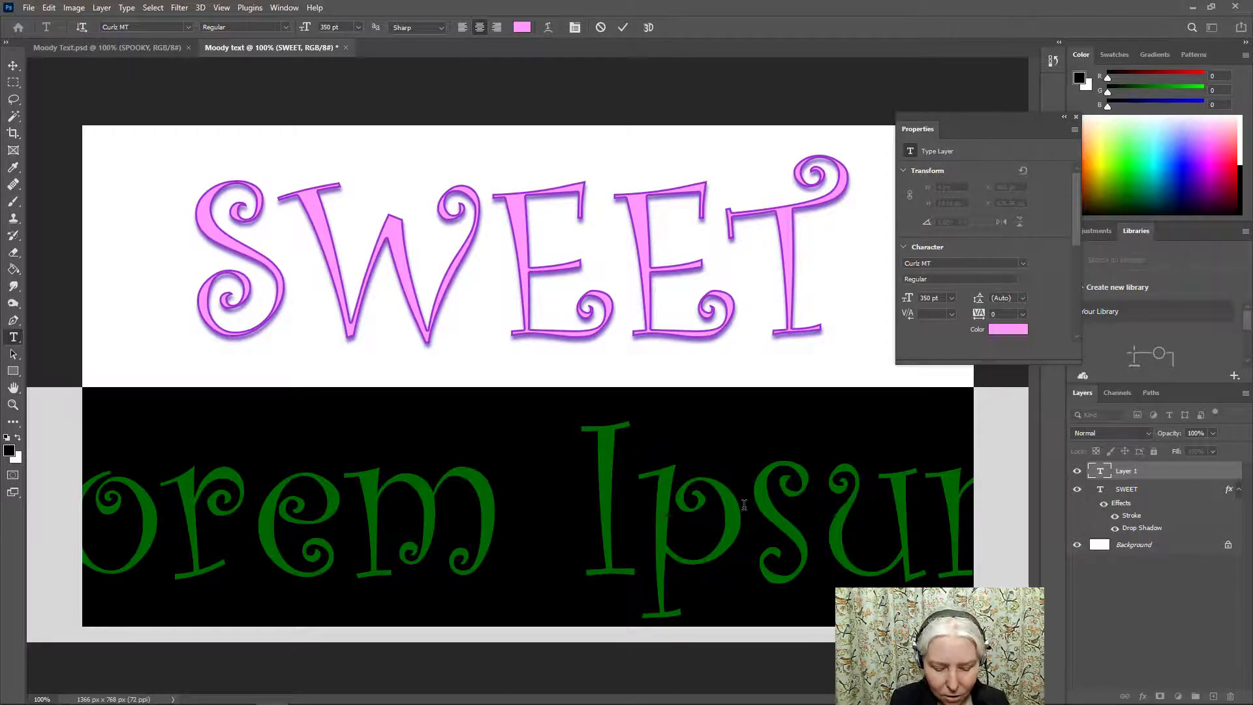
text(CUT)
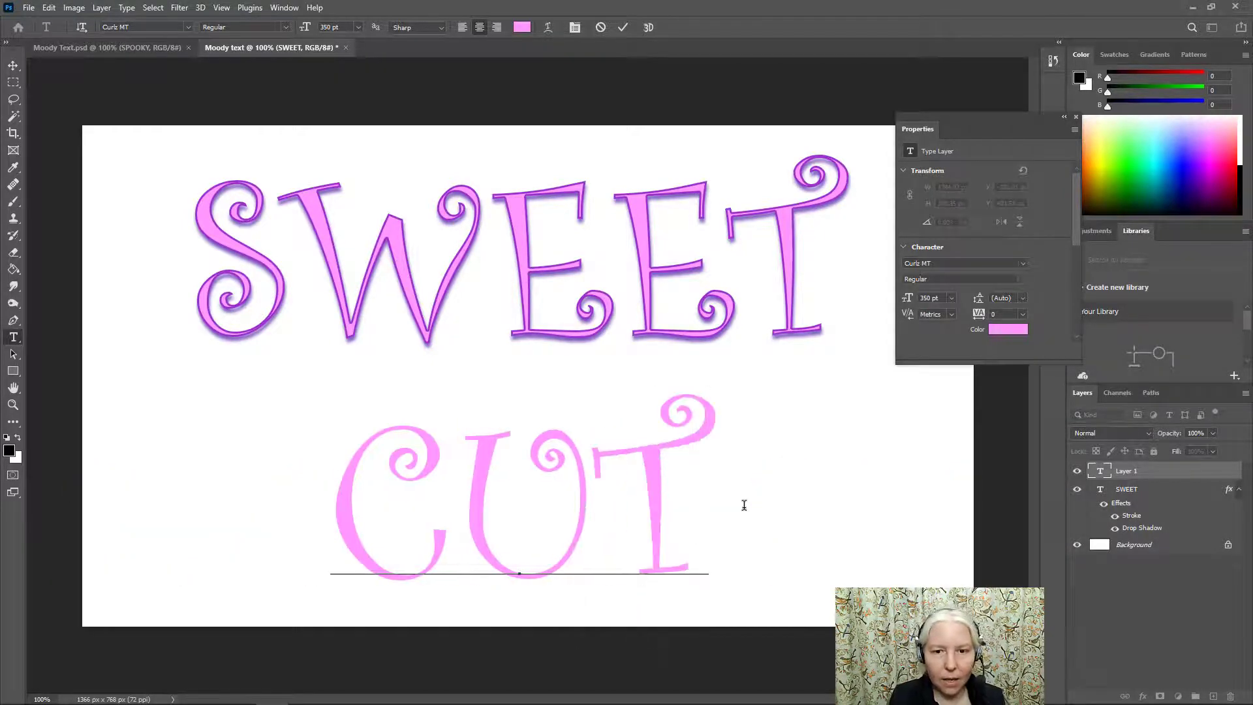
text(E)
click(759, 513)
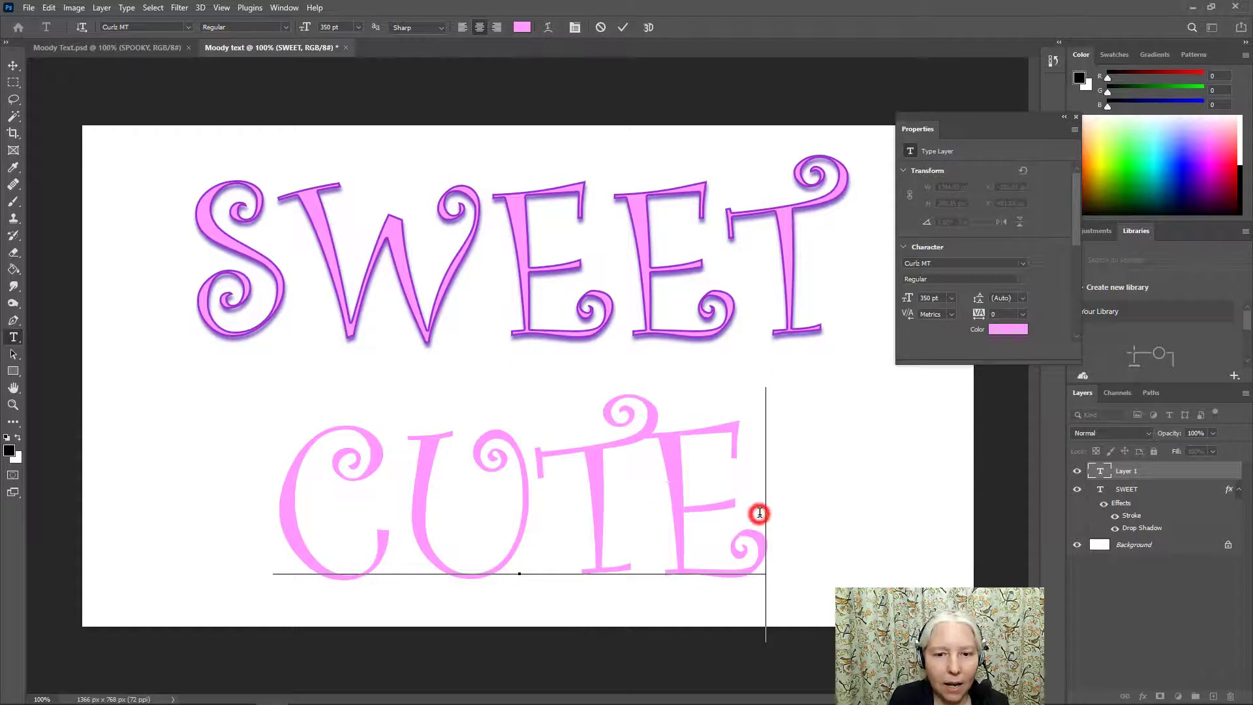
drag(760, 513, 300, 498)
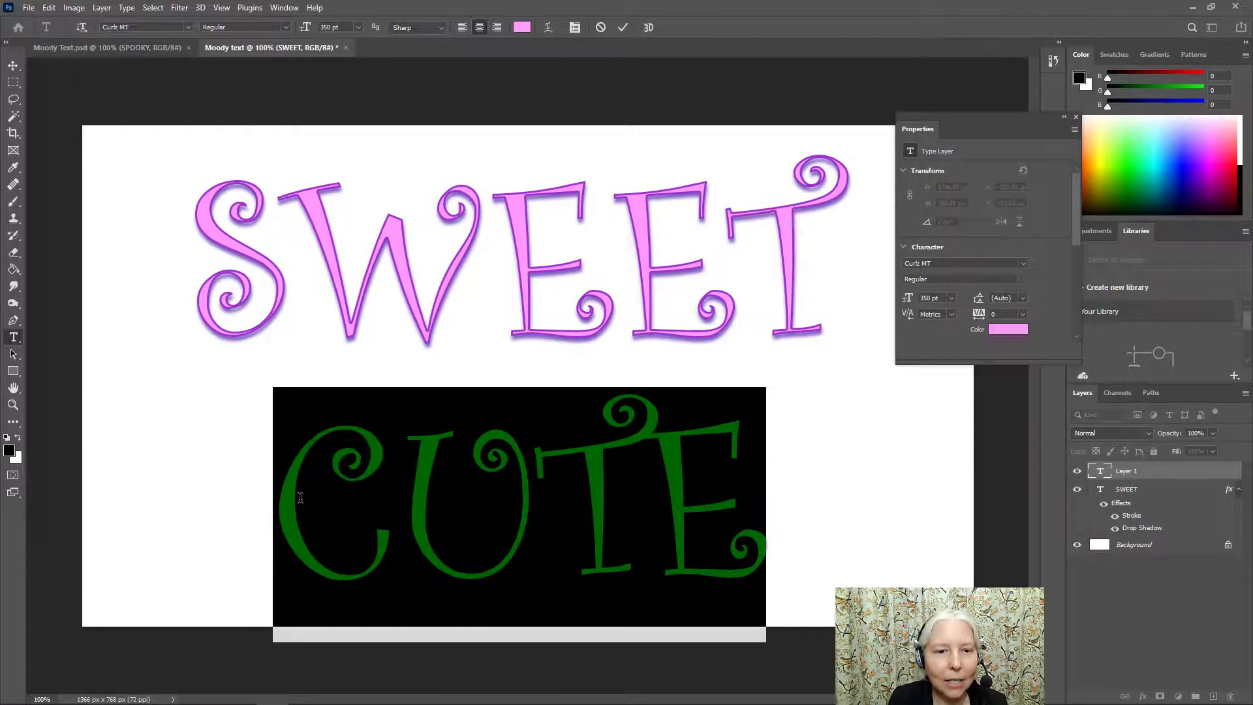
- Set CUTE in Bauhaus 93 with light blue 9fc9eb and commit the text
click(1022, 264)
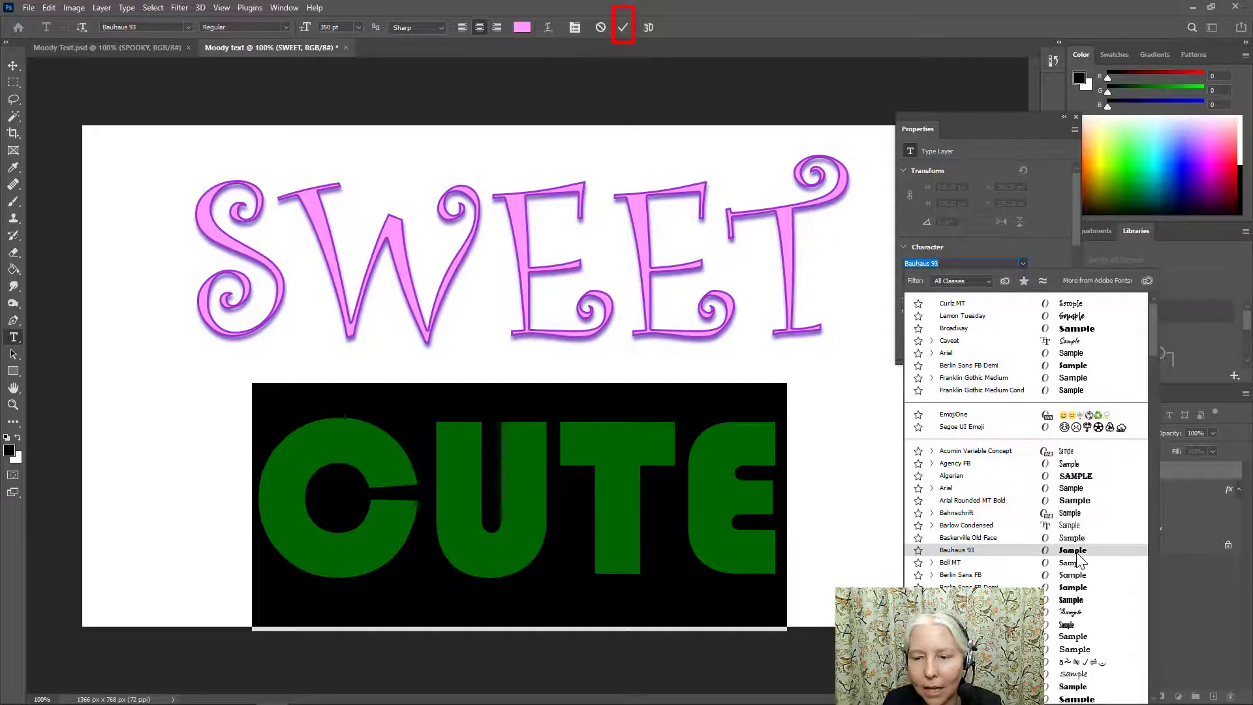
click(1075, 554)
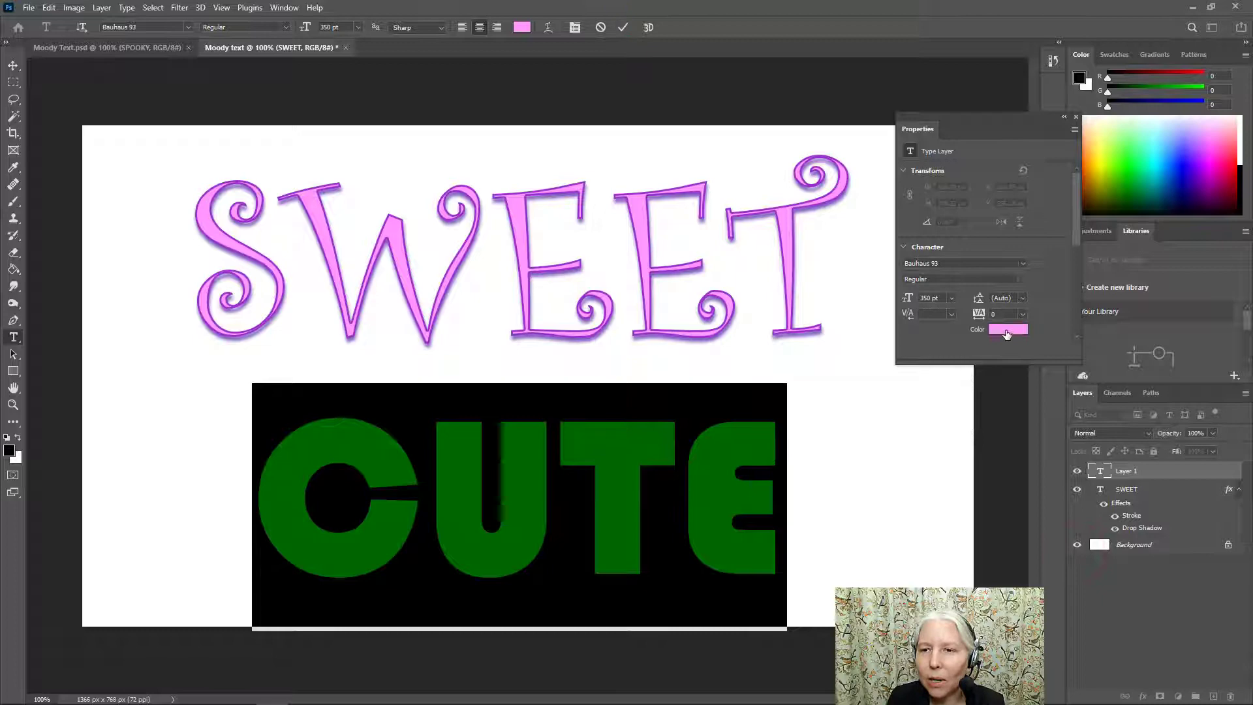
click(1009, 330)
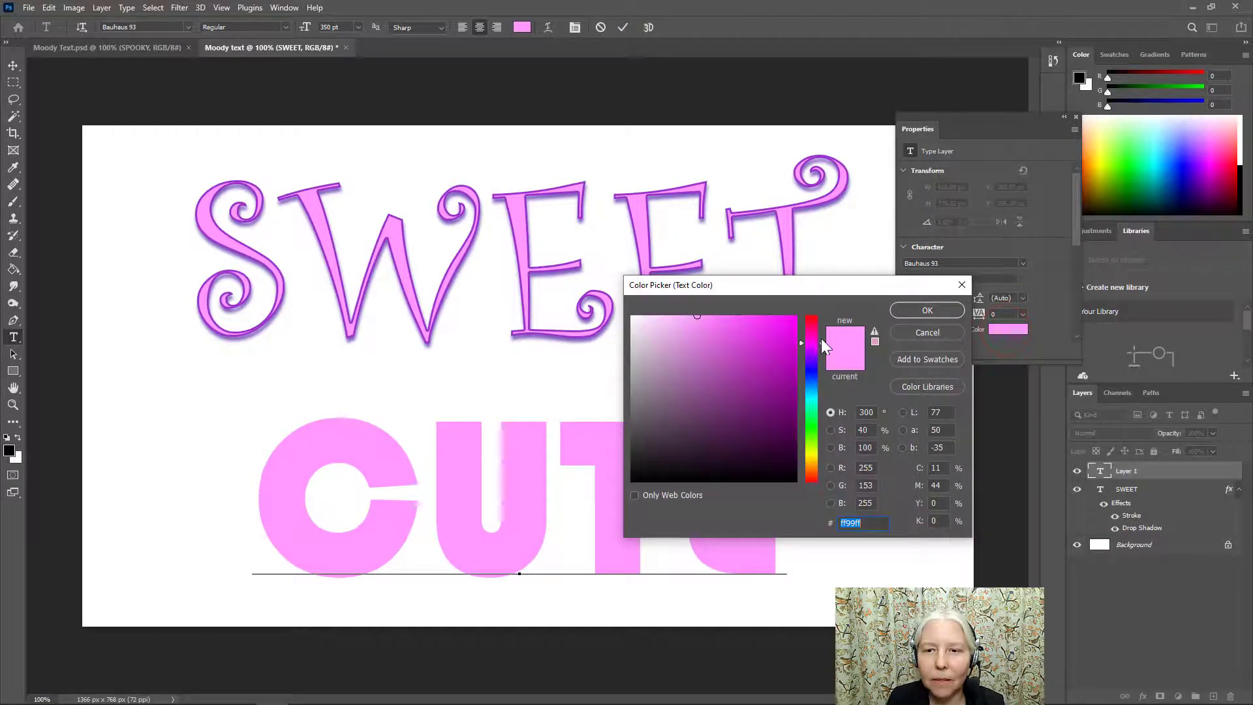
drag(820, 345, 823, 384)
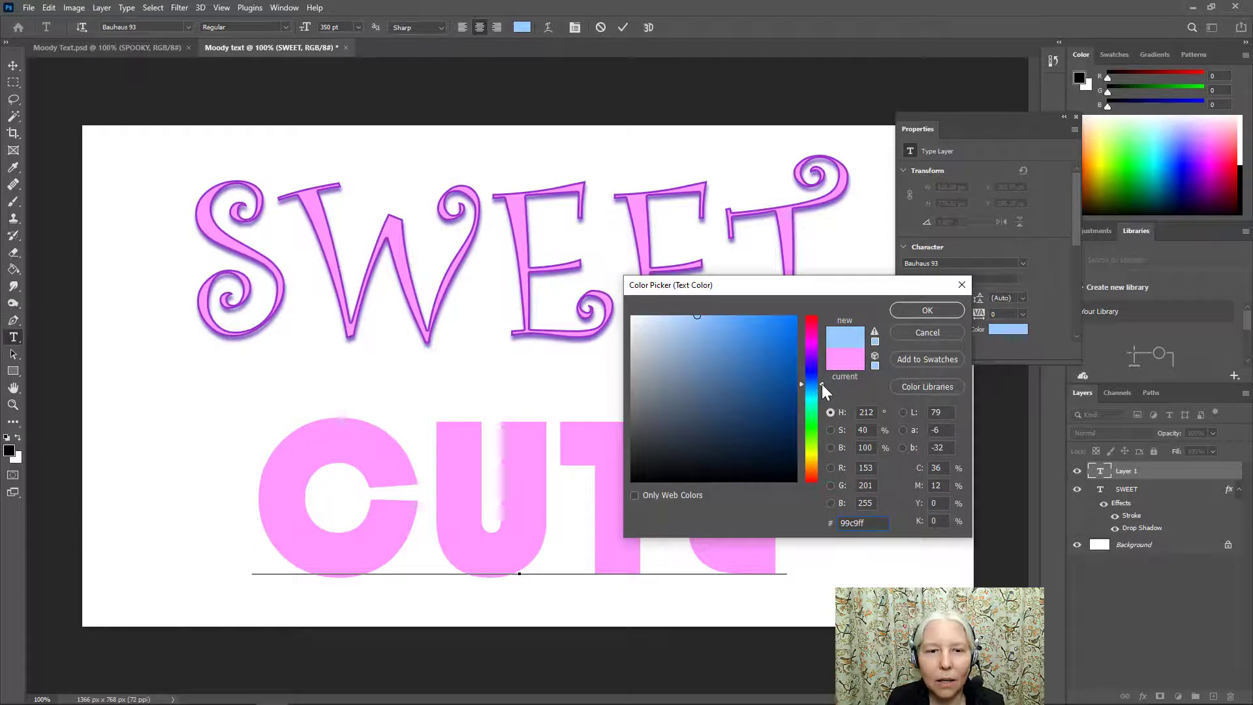
click(875, 365)
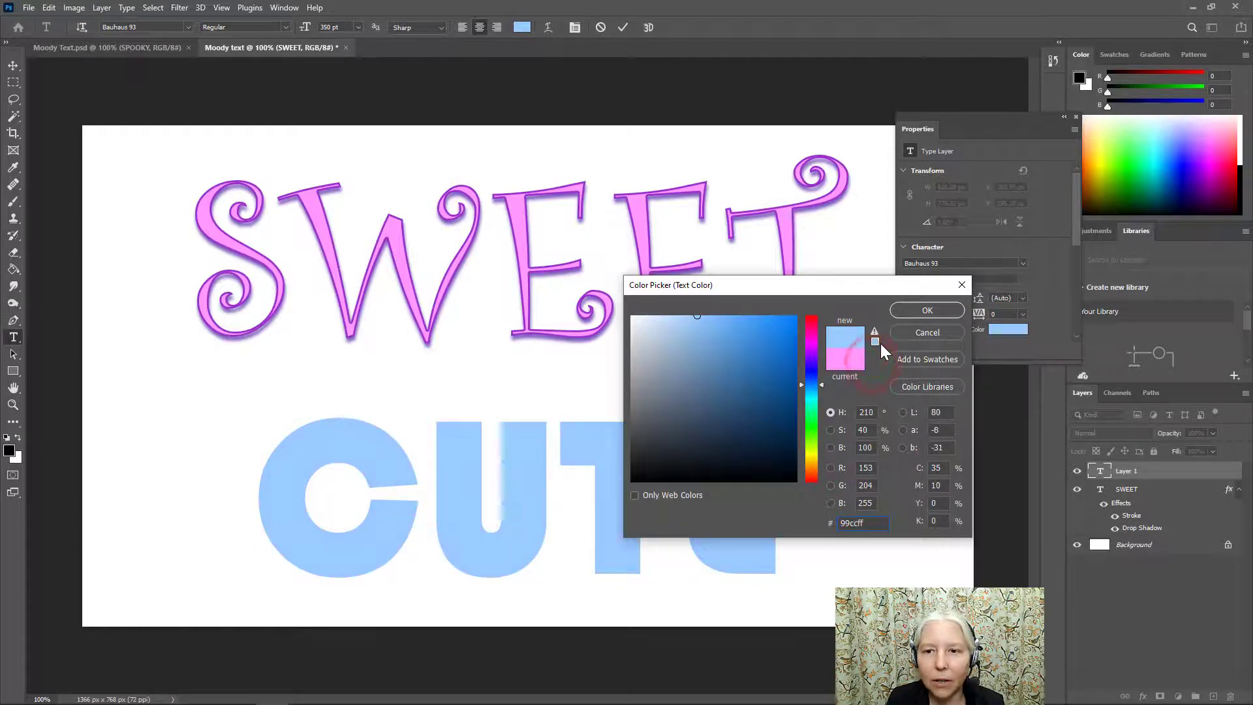
click(874, 340)
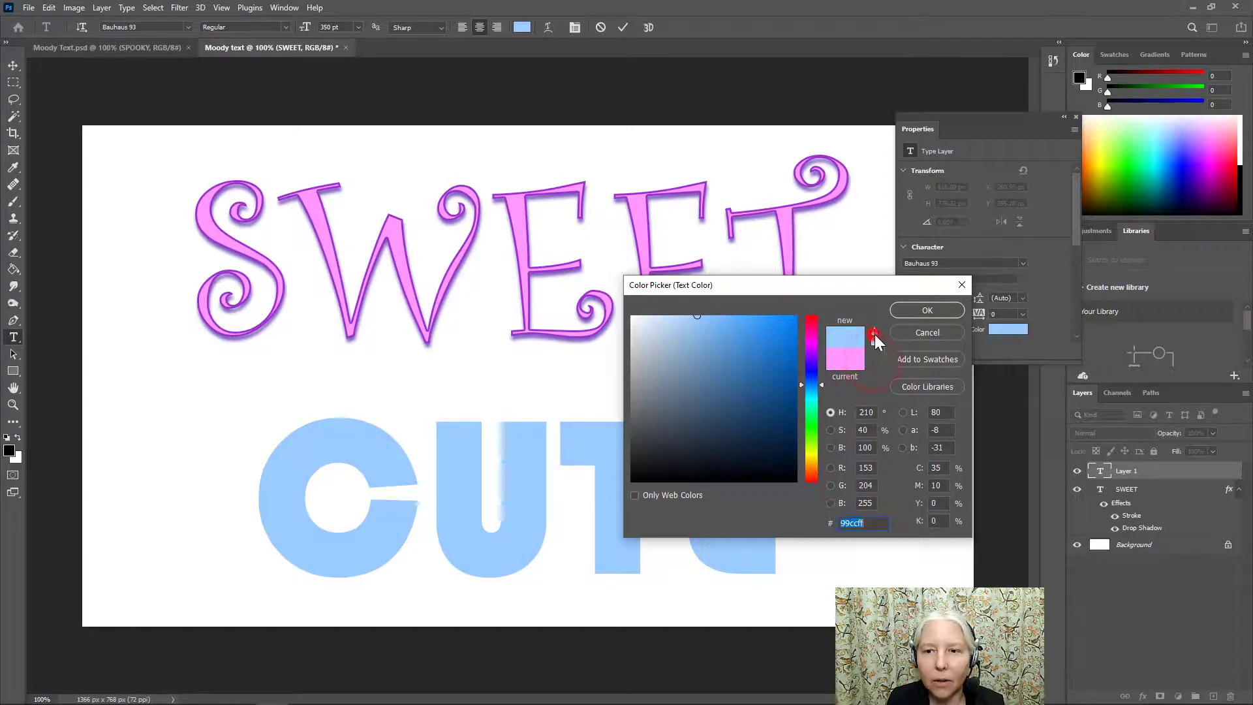
click(907, 312)
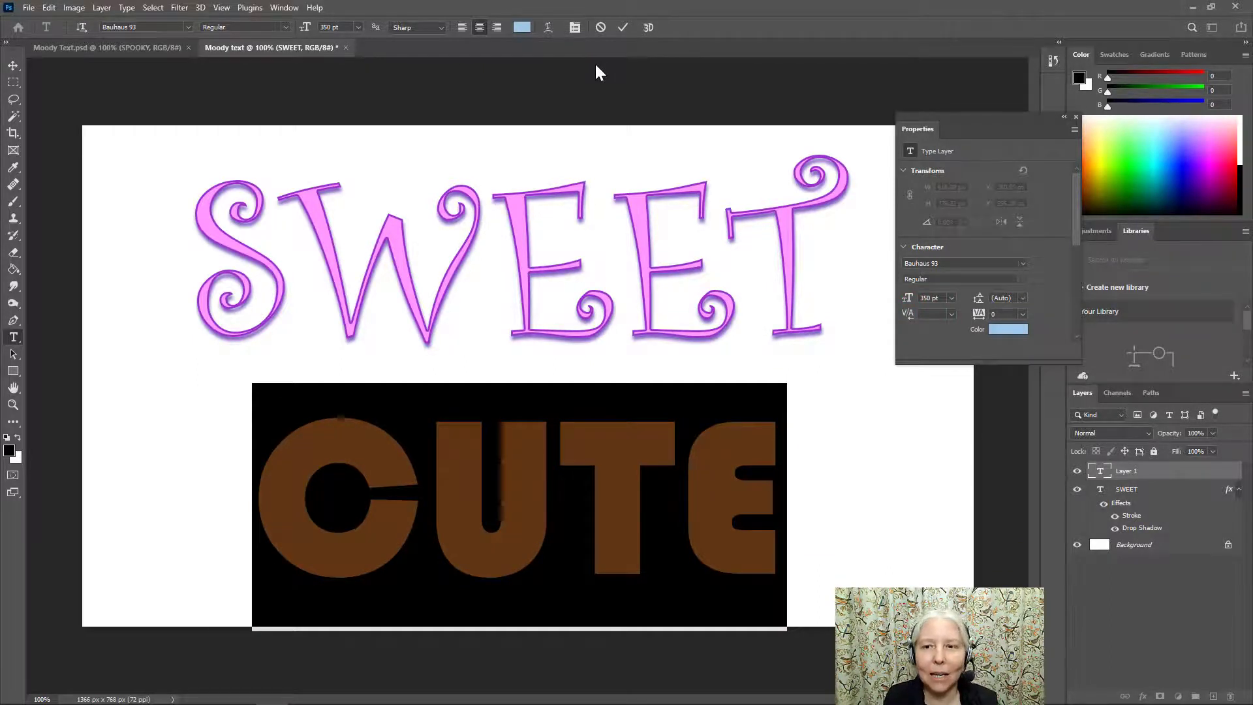
click(622, 28)
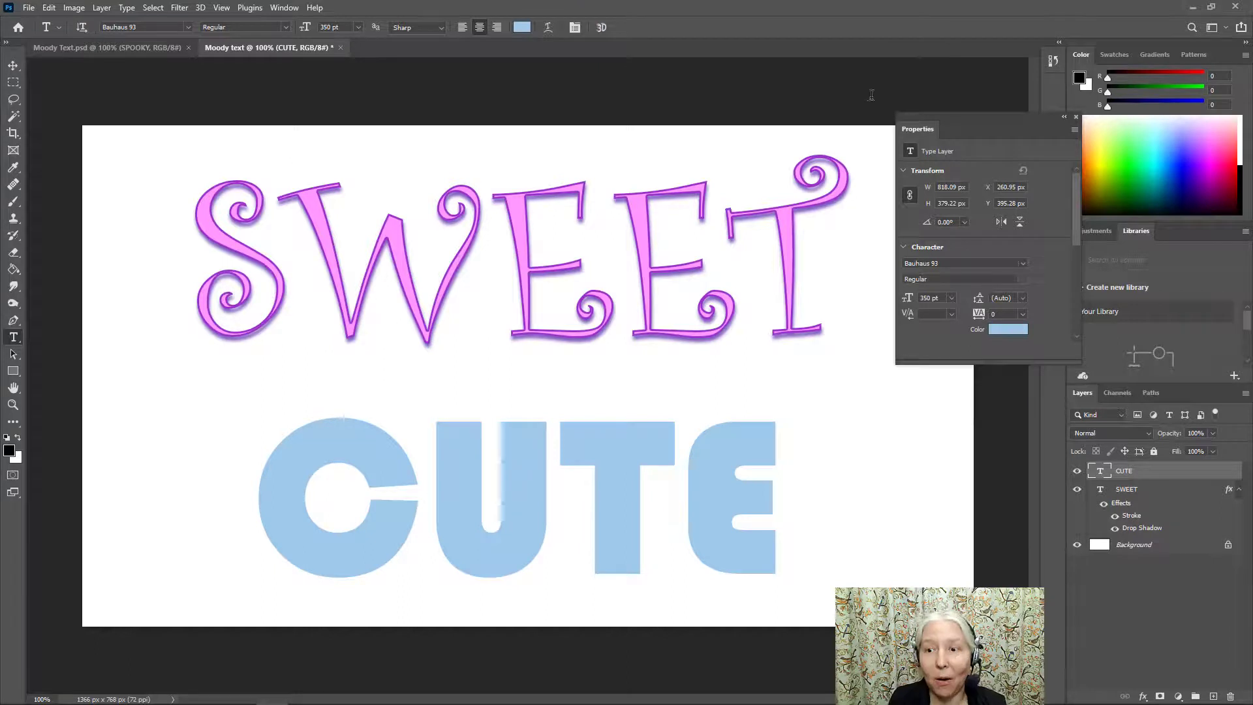
- Add a Stroke effect to CUTE and nudge its size up to 6 px
click(1143, 698)
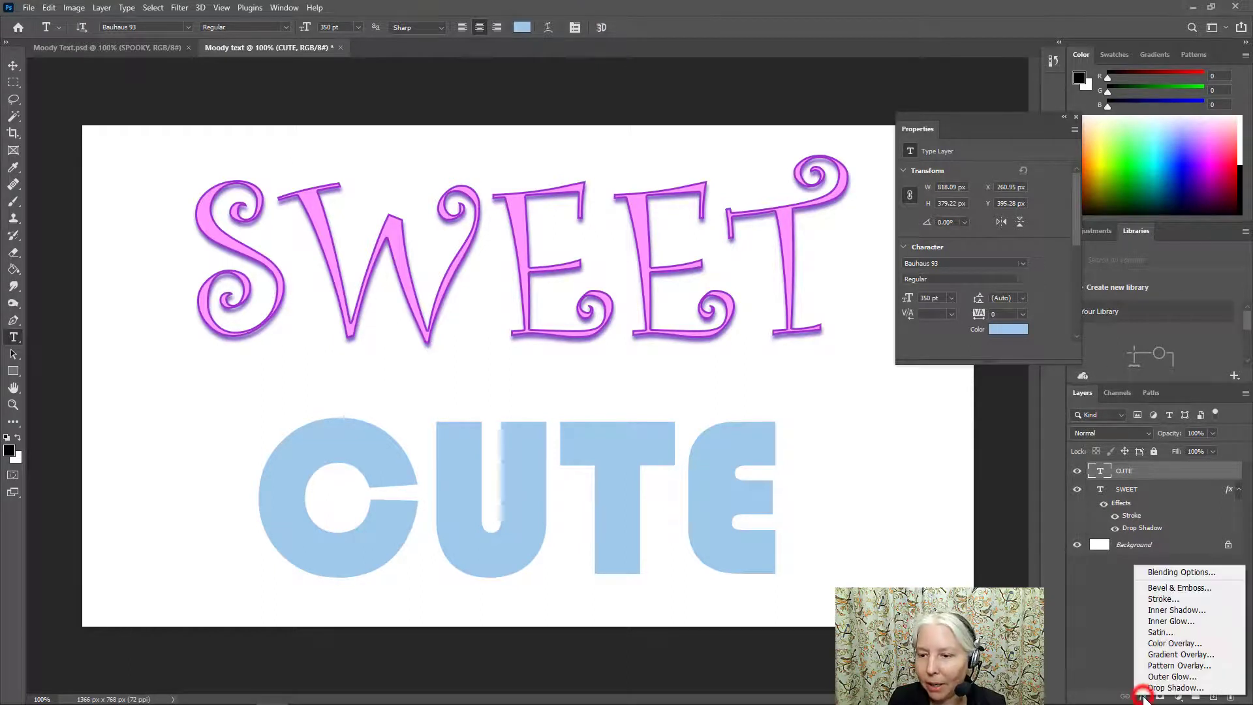
click(1167, 599)
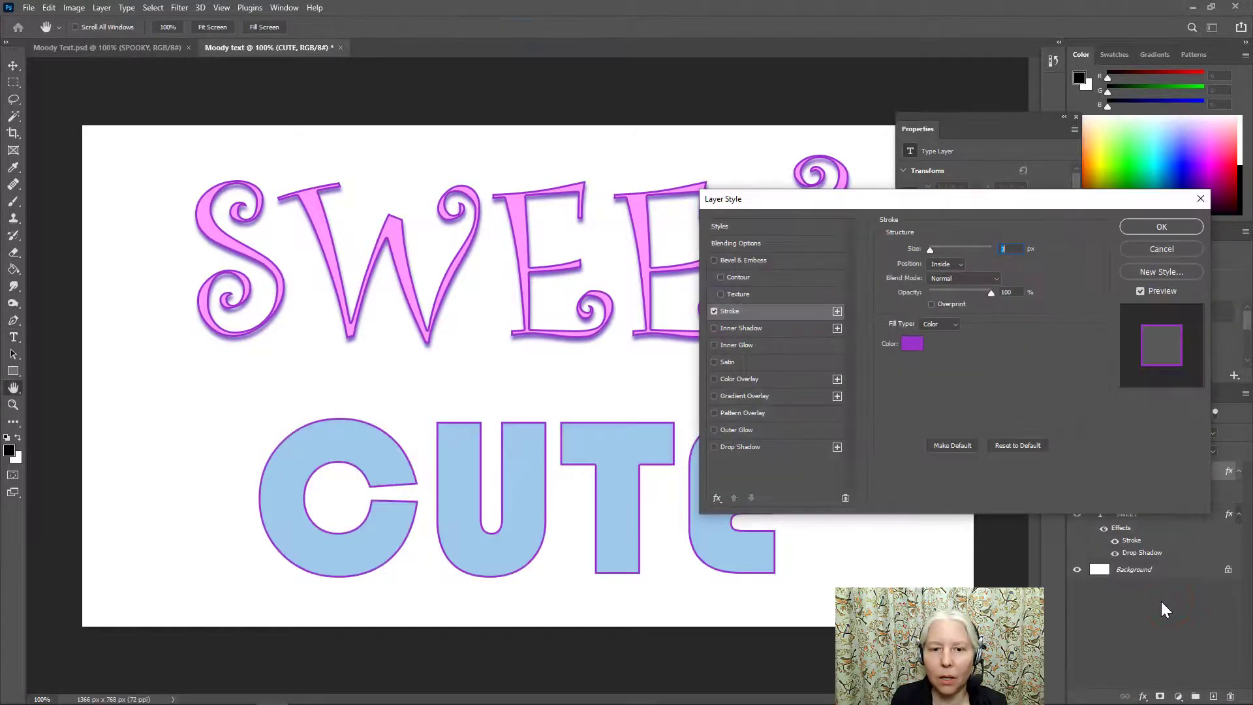
click(1002, 249)
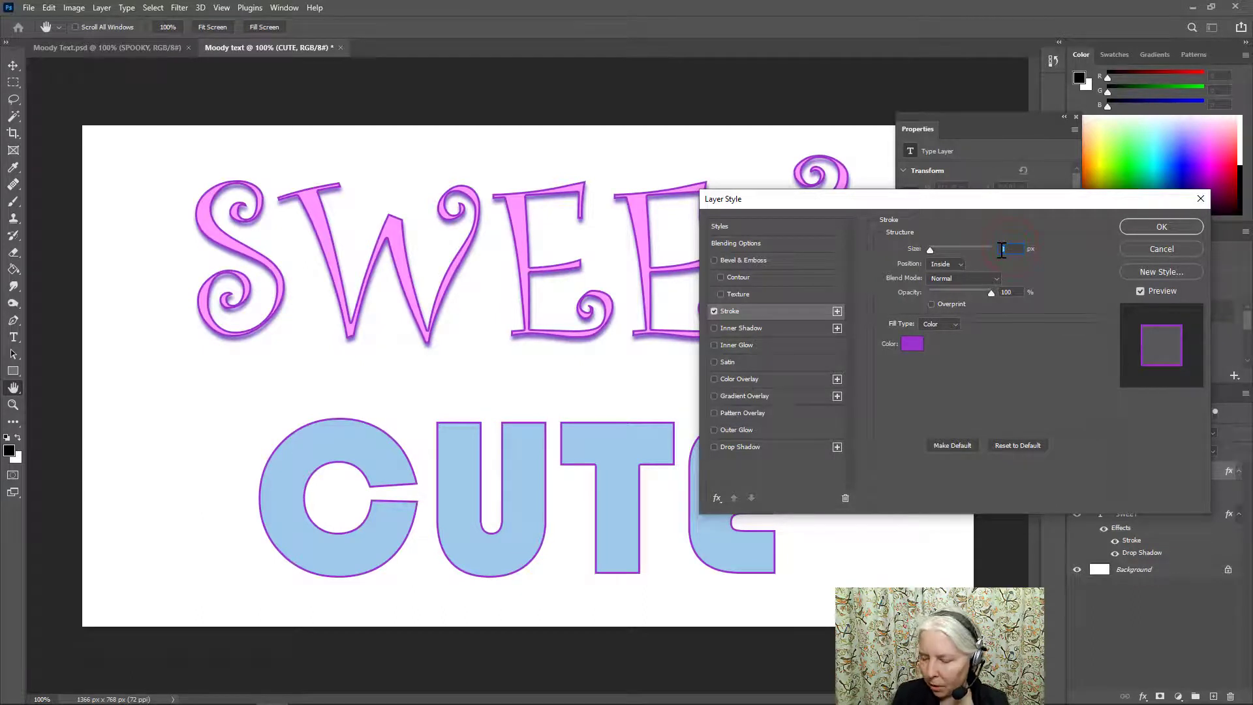
key(Up)
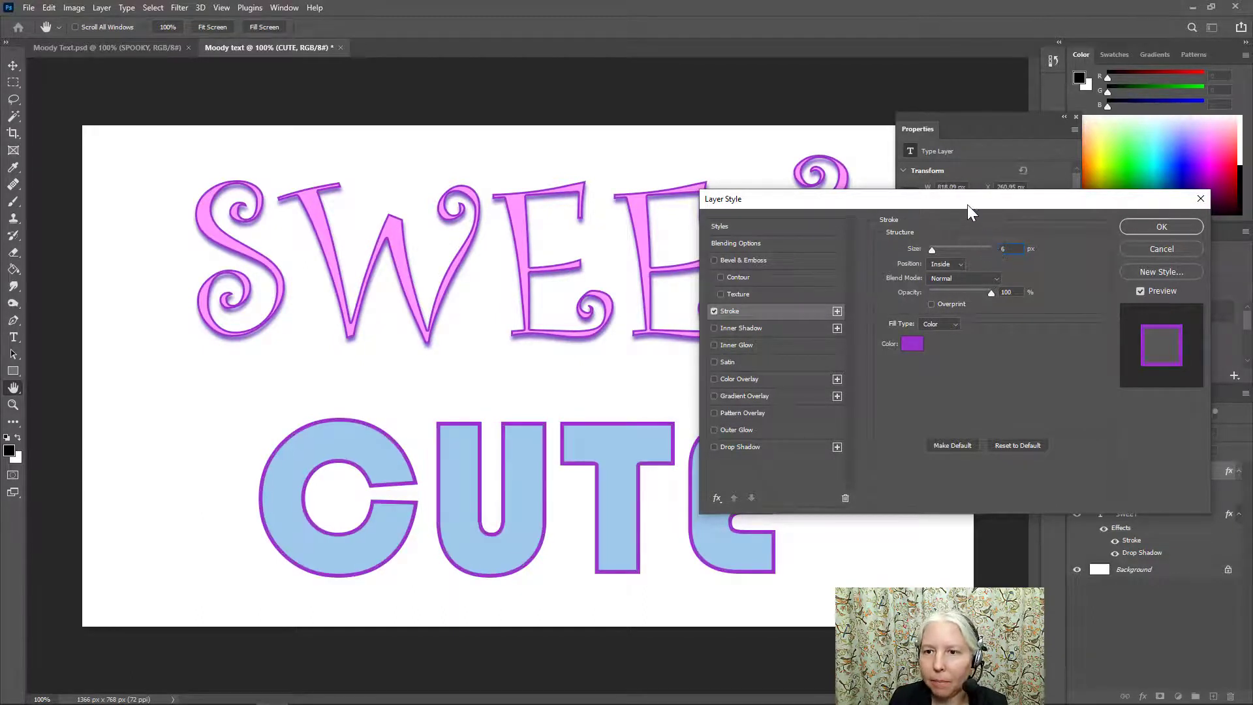
drag(967, 205, 954, 366)
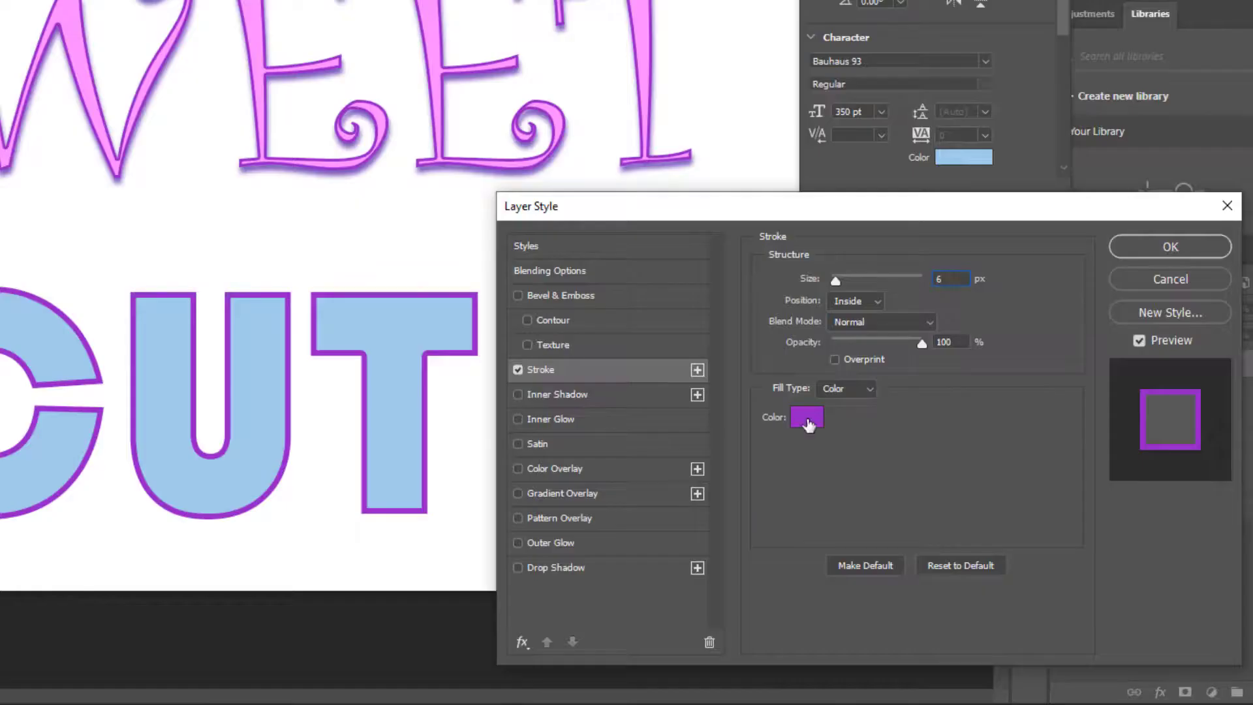
- Change CUTE's stroke colour from purple to a soft periwinkle blue 5a66da
click(808, 423)
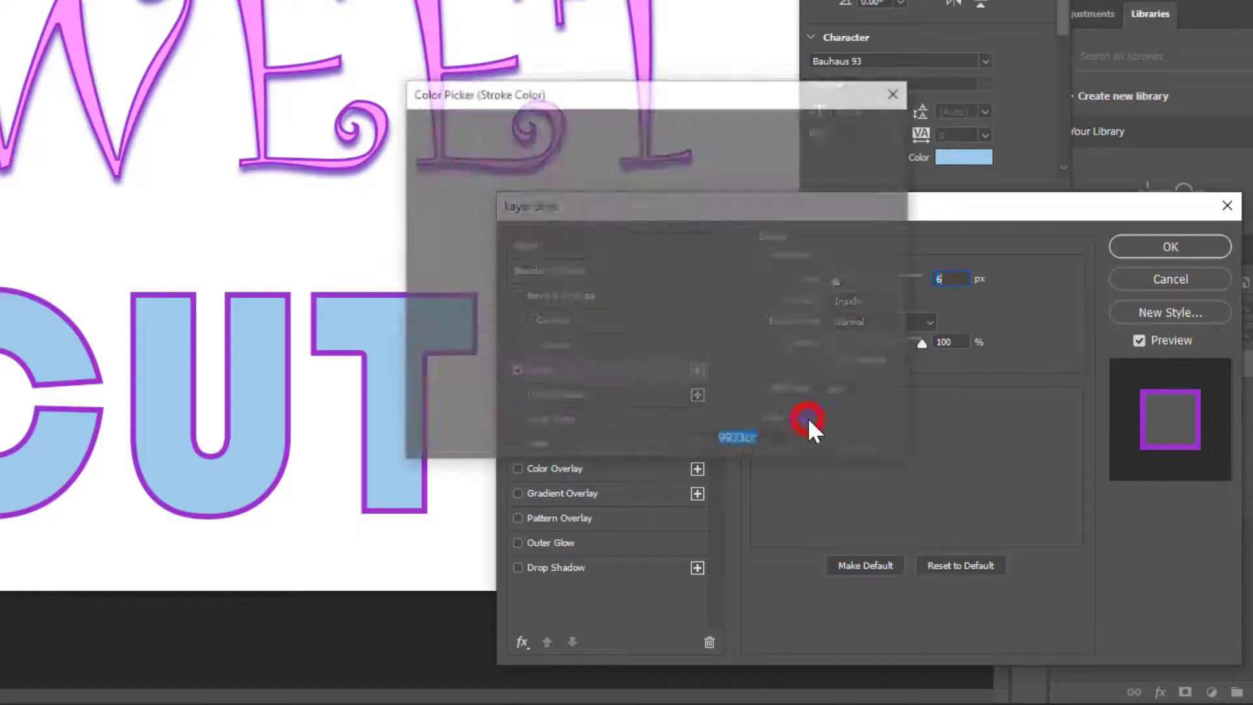
click(678, 214)
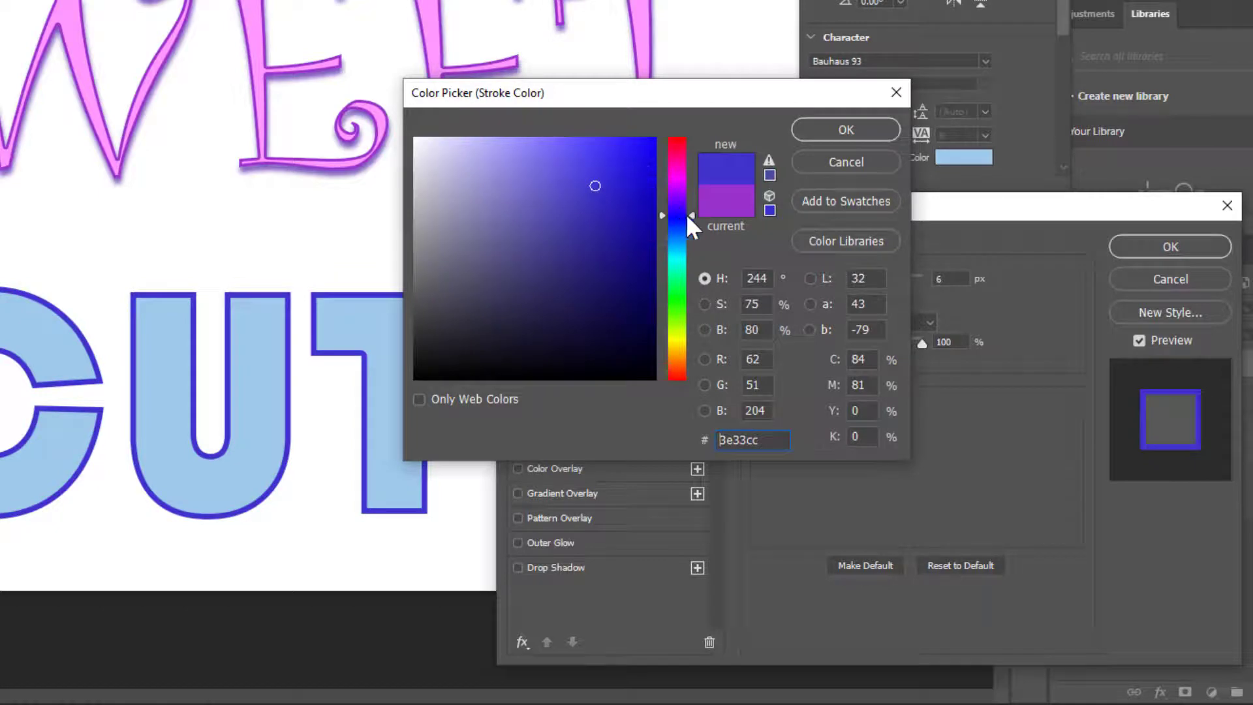
drag(692, 214, 692, 222)
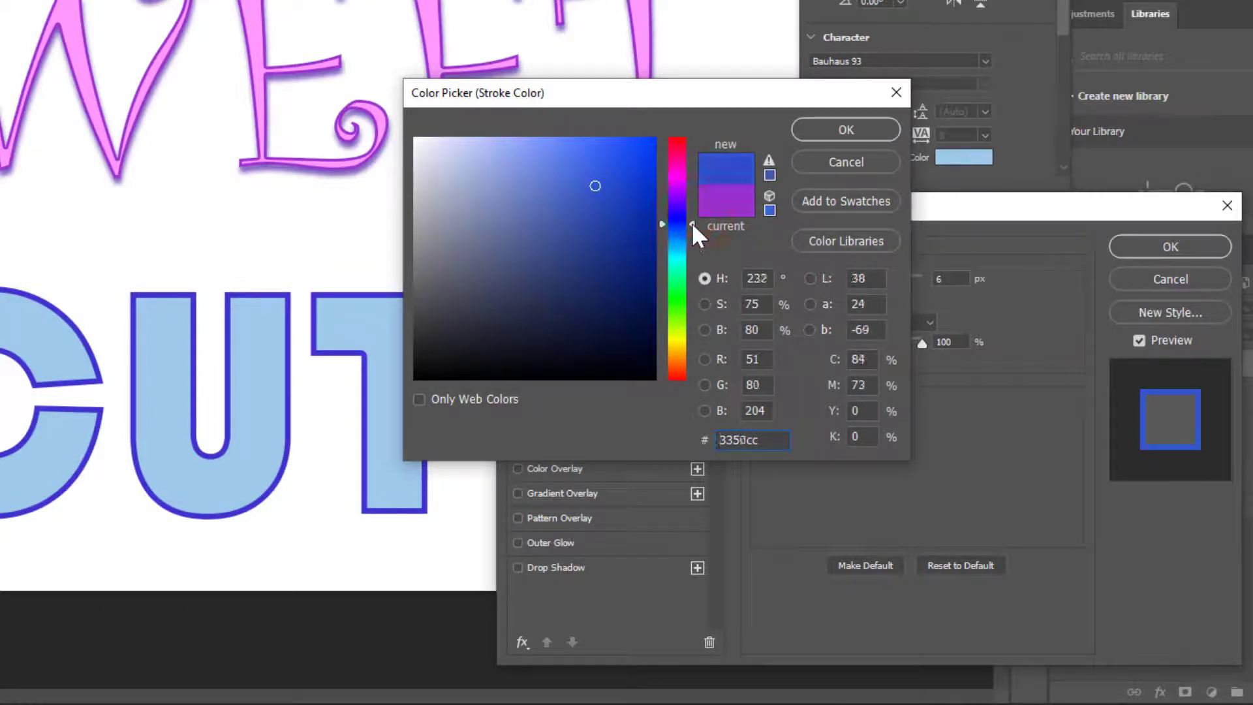
click(577, 159)
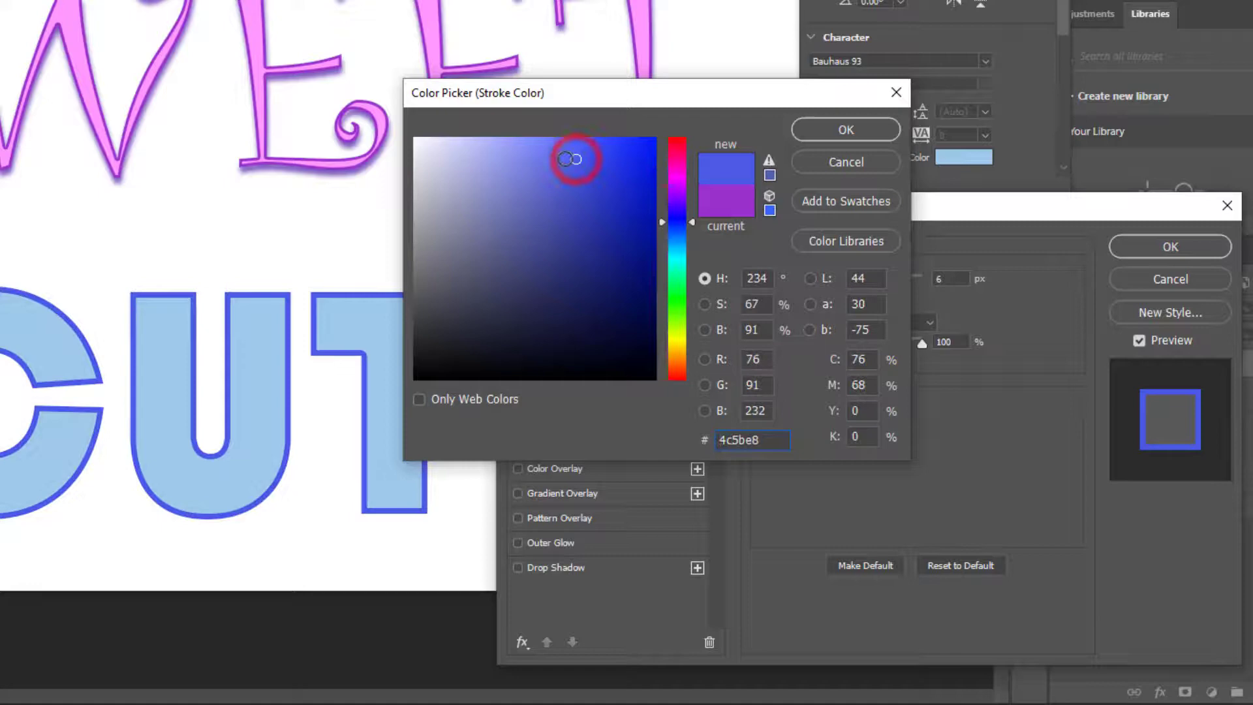
click(581, 196)
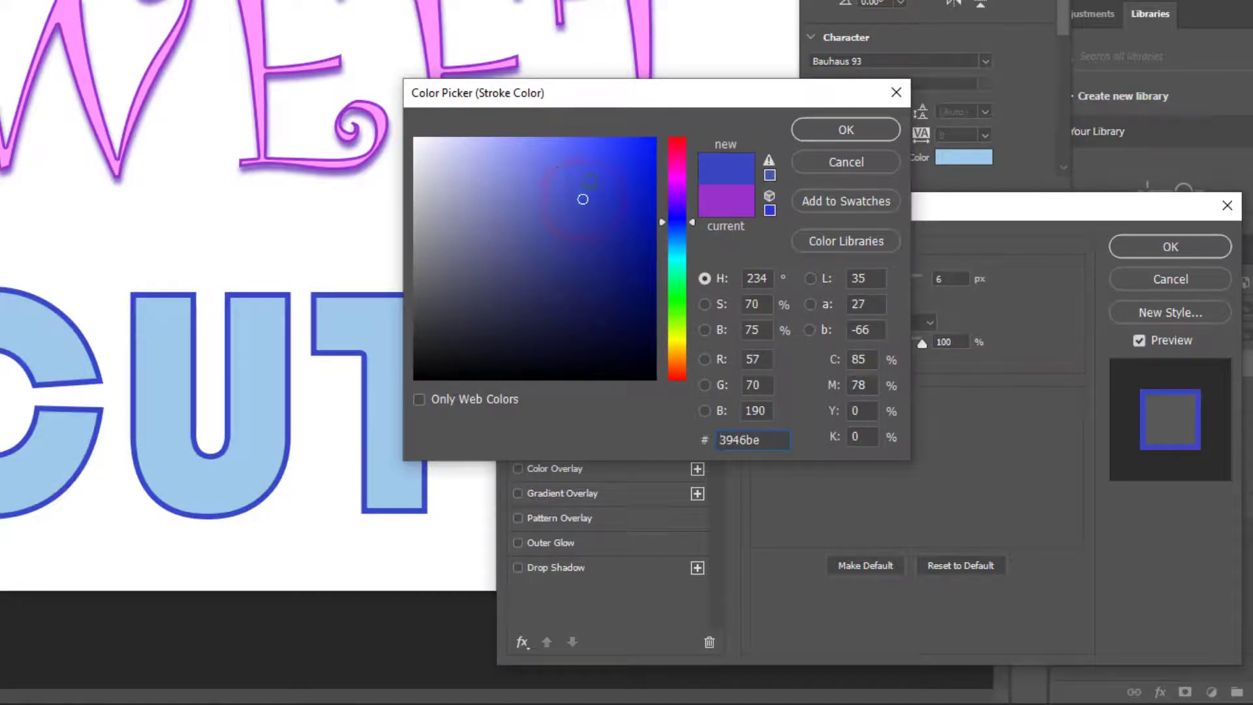
click(556, 172)
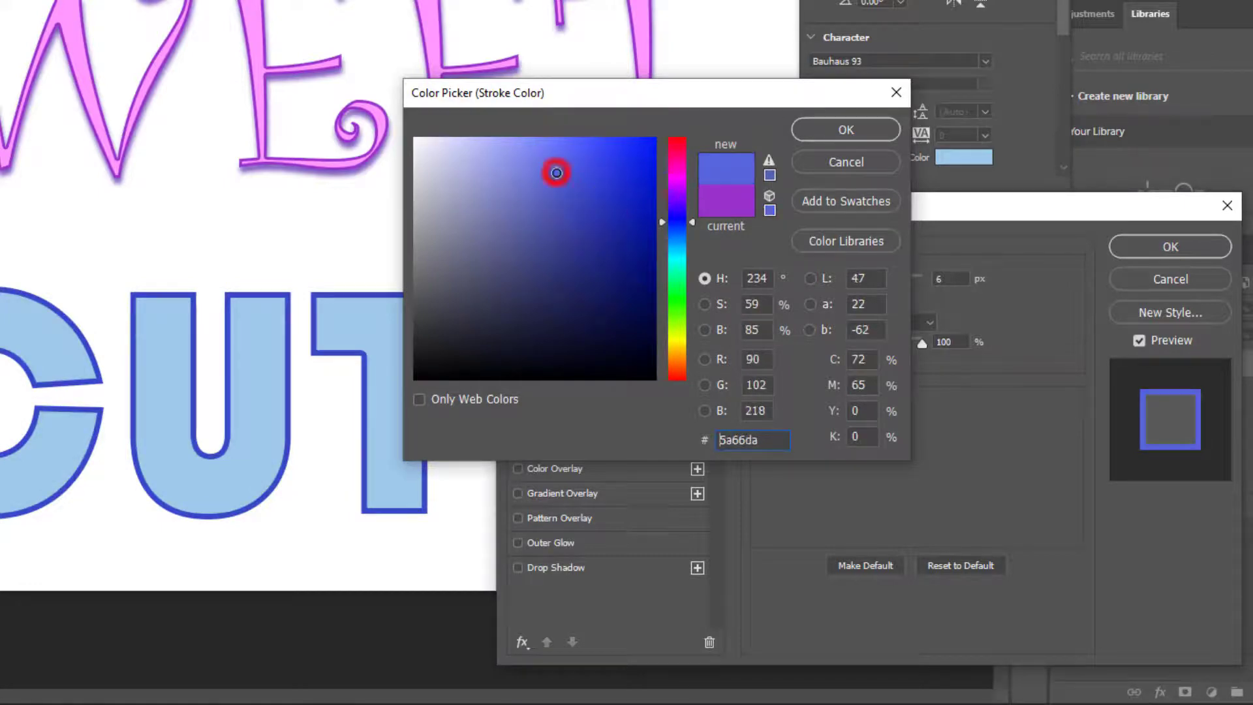
- Confirm the outline colour, then add an Emboss bevel: size 16 px, depth 428%, soften 5 px
click(820, 124)
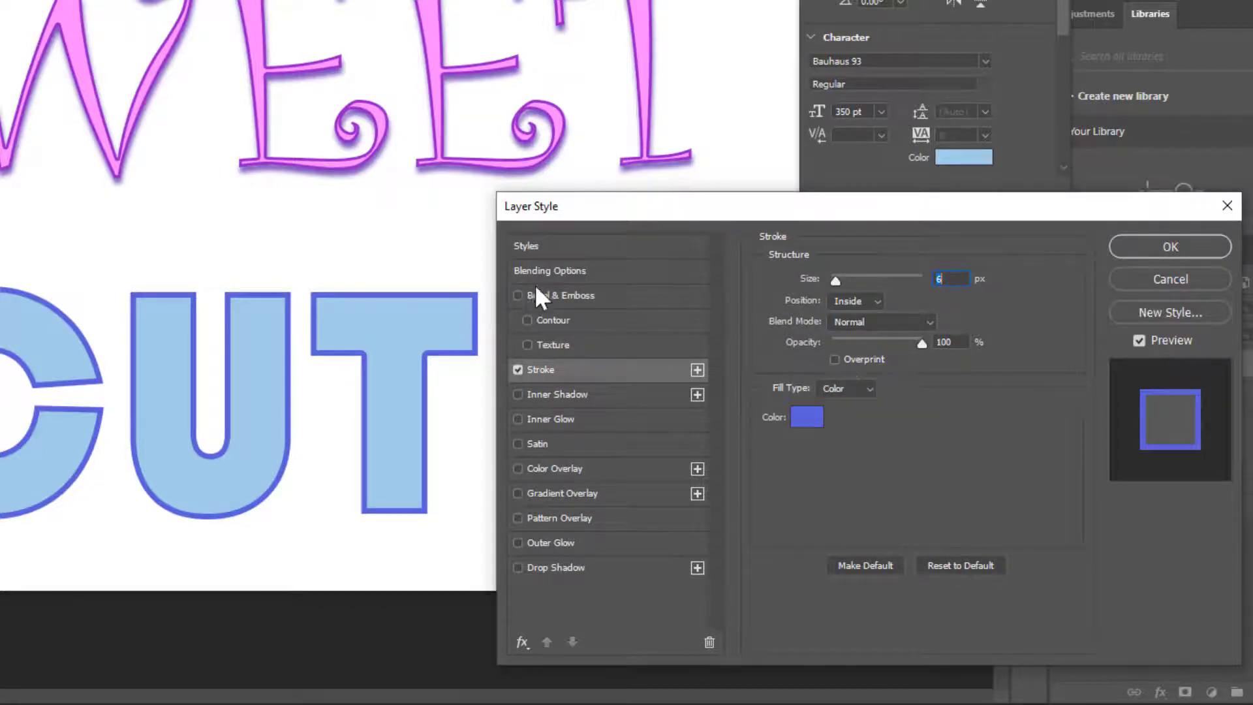
click(518, 295)
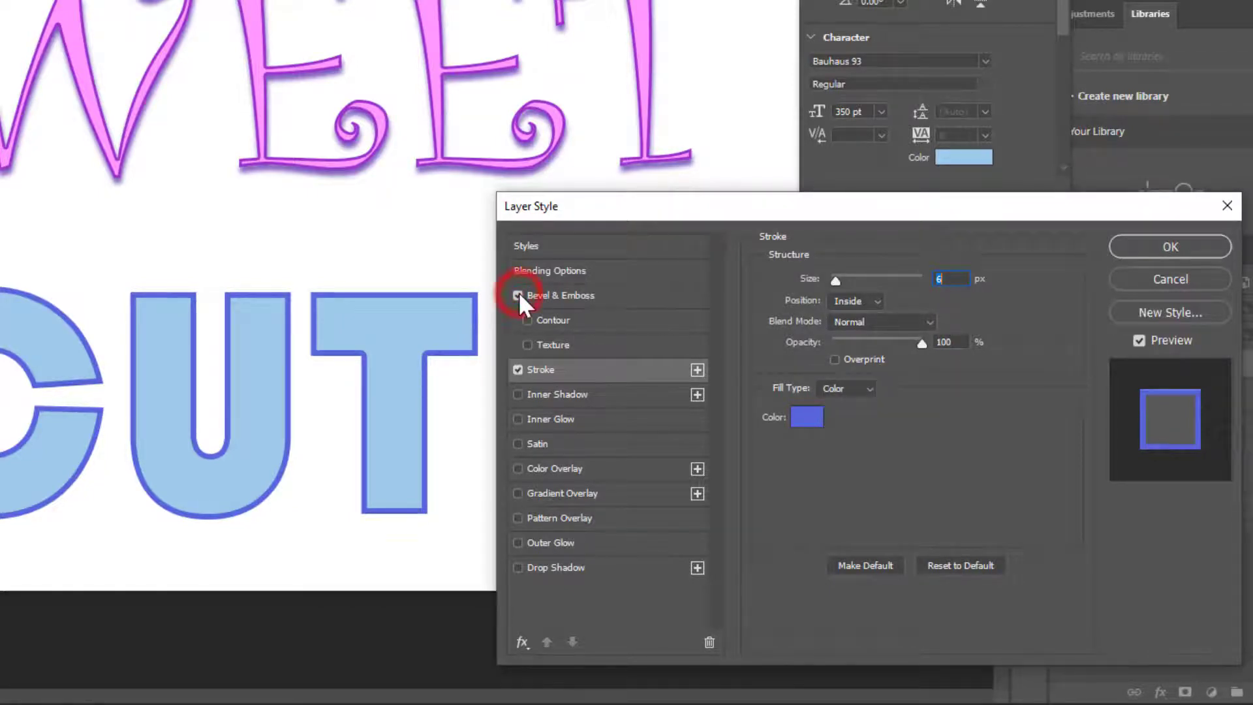
click(574, 291)
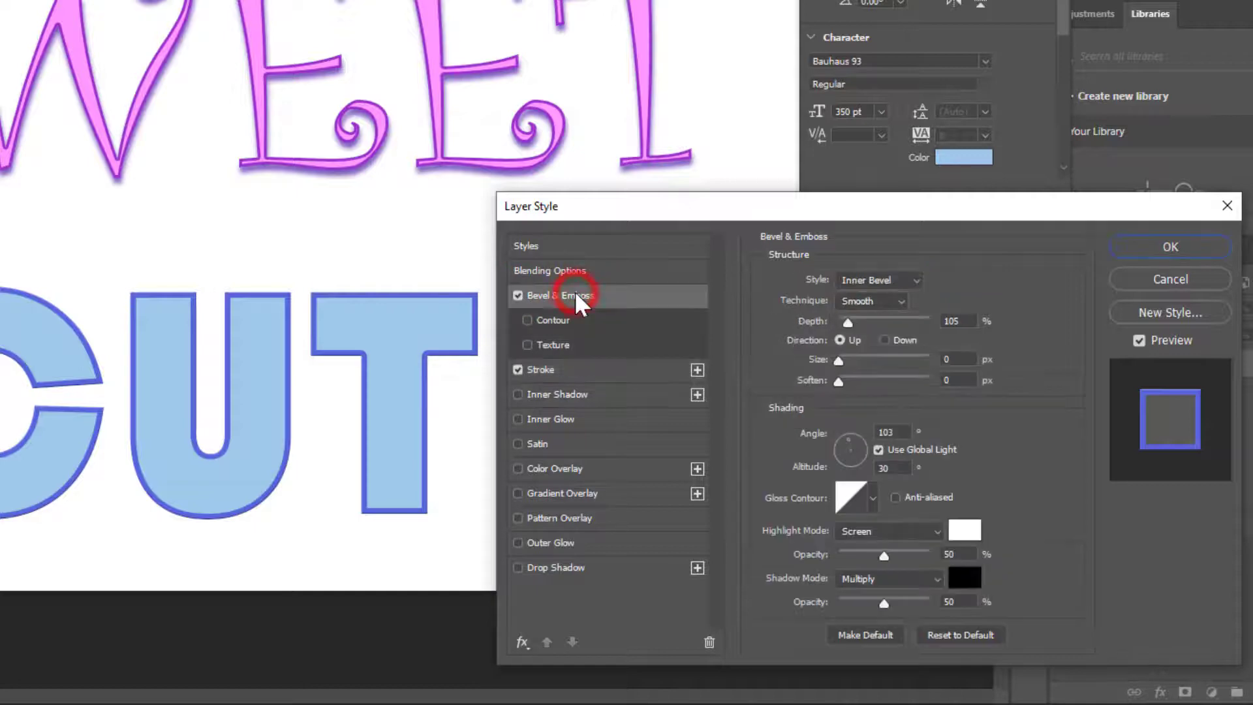
click(915, 277)
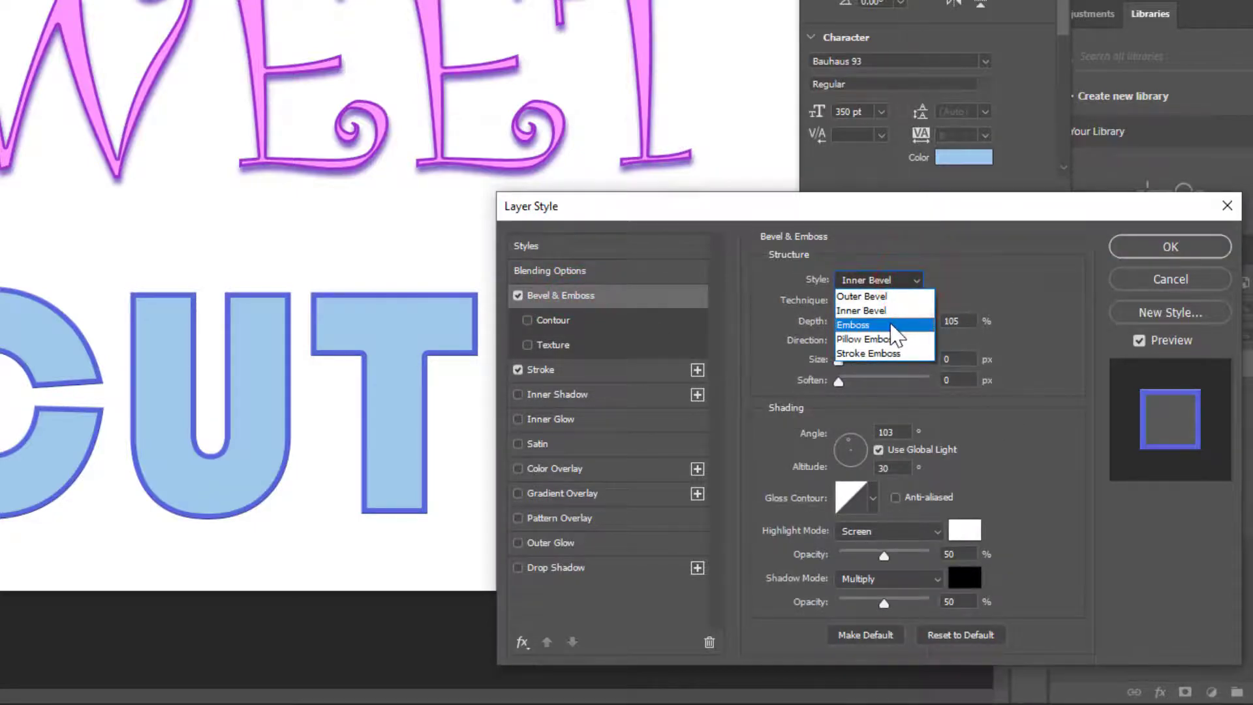
click(881, 325)
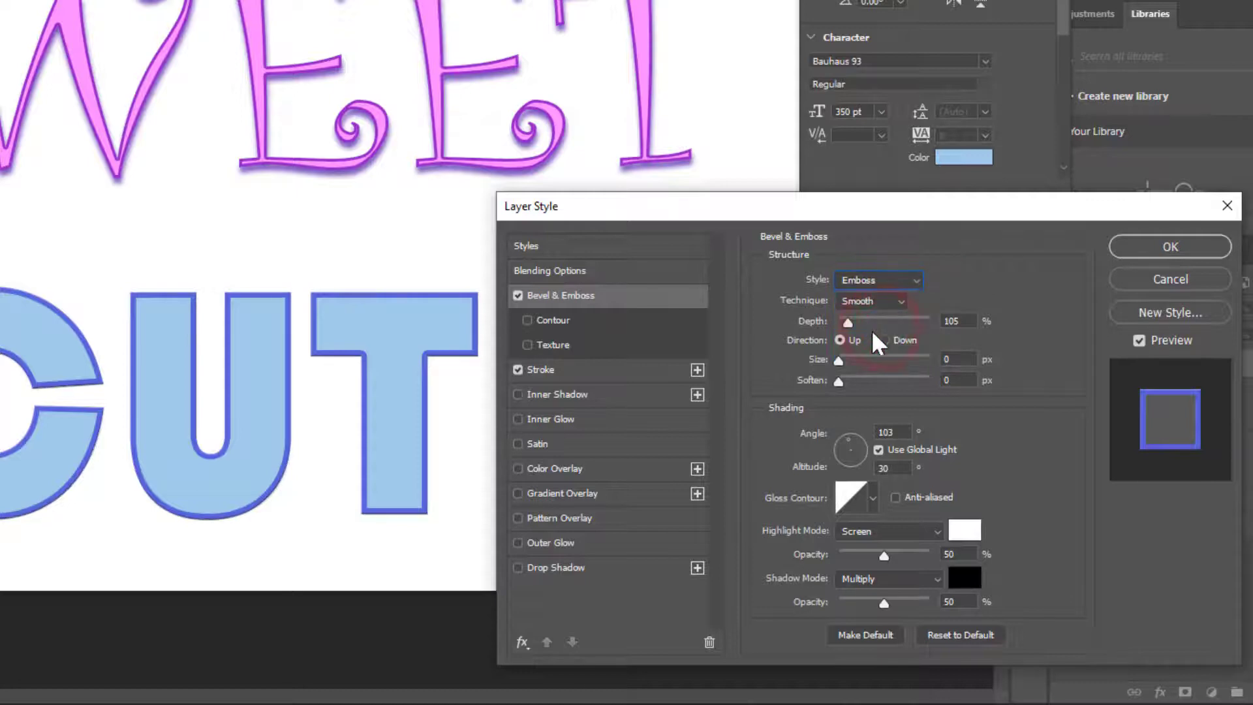
mouse_move(838, 363)
mouse_down()
mouse_move(851, 355)
mouse_move(846, 380)
mouse_up()
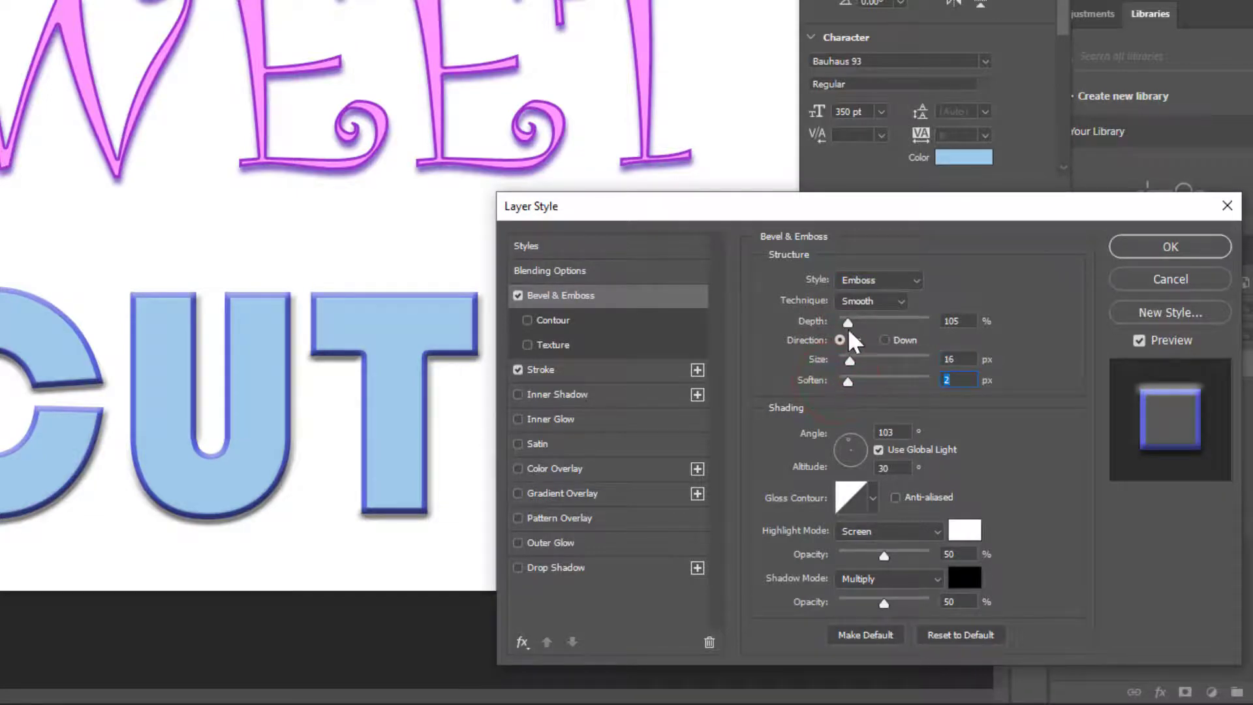
drag(848, 323, 877, 326)
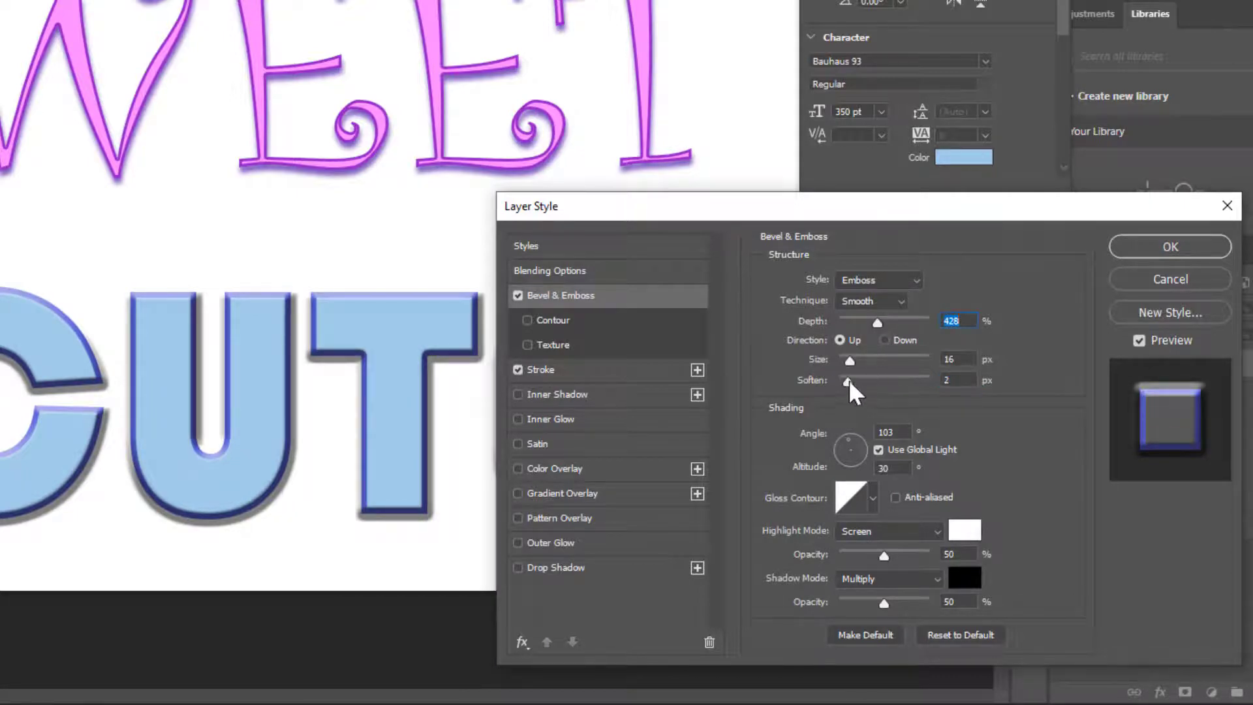
drag(848, 382, 868, 373)
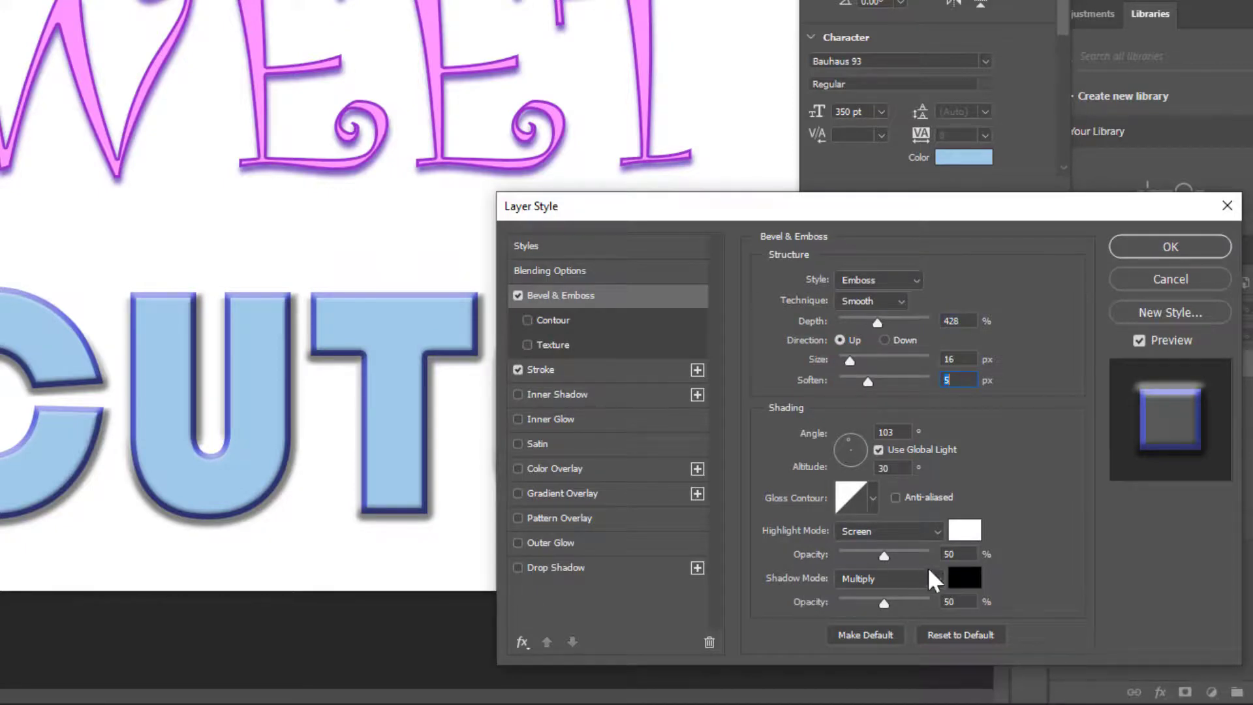
- Set the emboss shadow colour to purple 8c2cb4
click(970, 580)
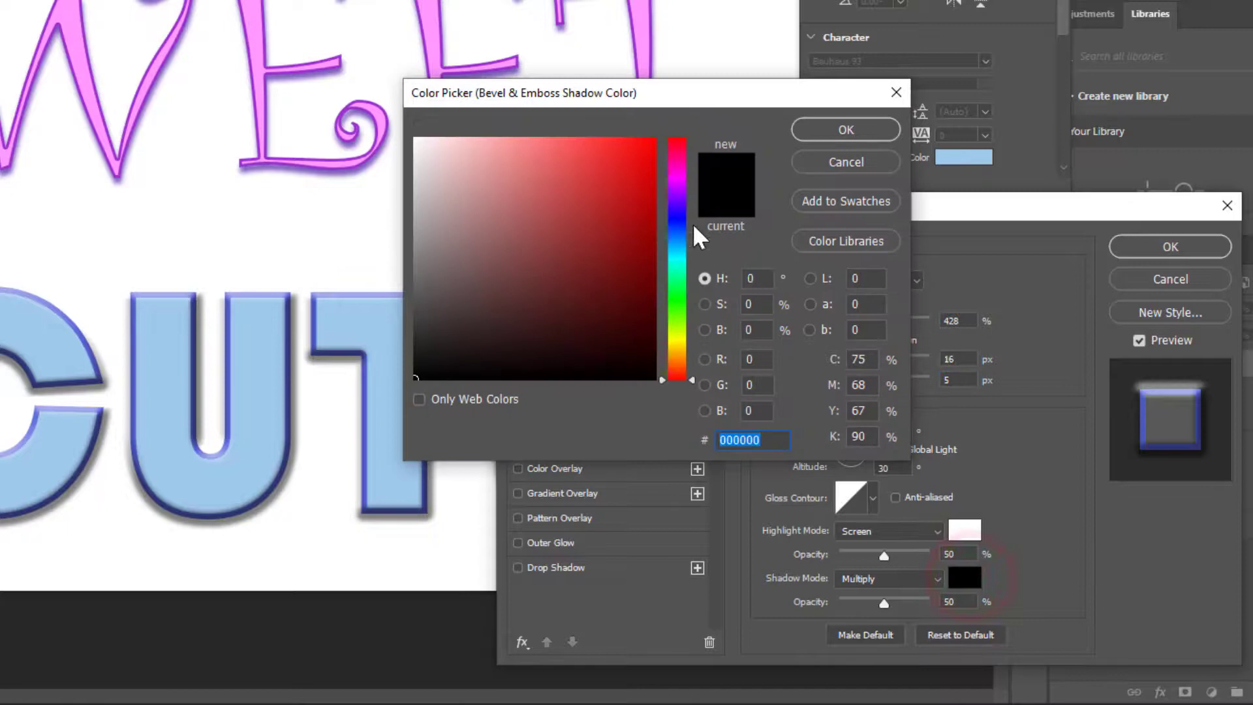
click(679, 215)
drag(678, 196, 677, 189)
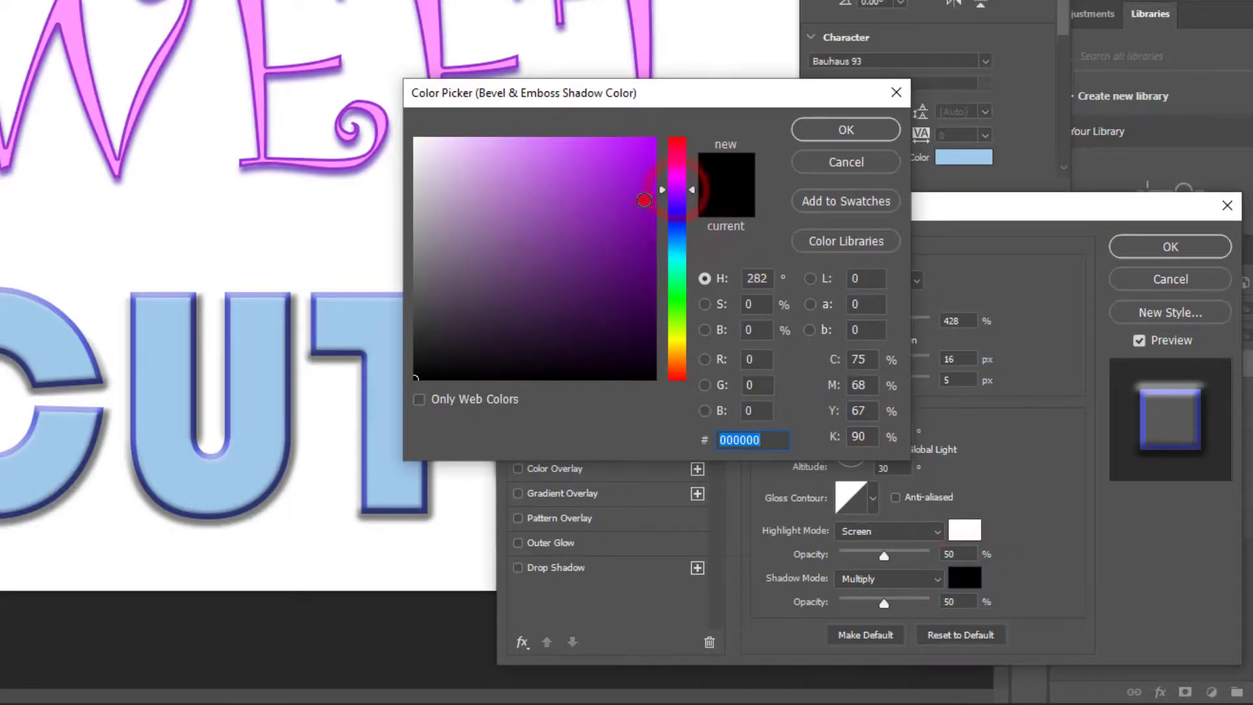
click(643, 200)
click(597, 209)
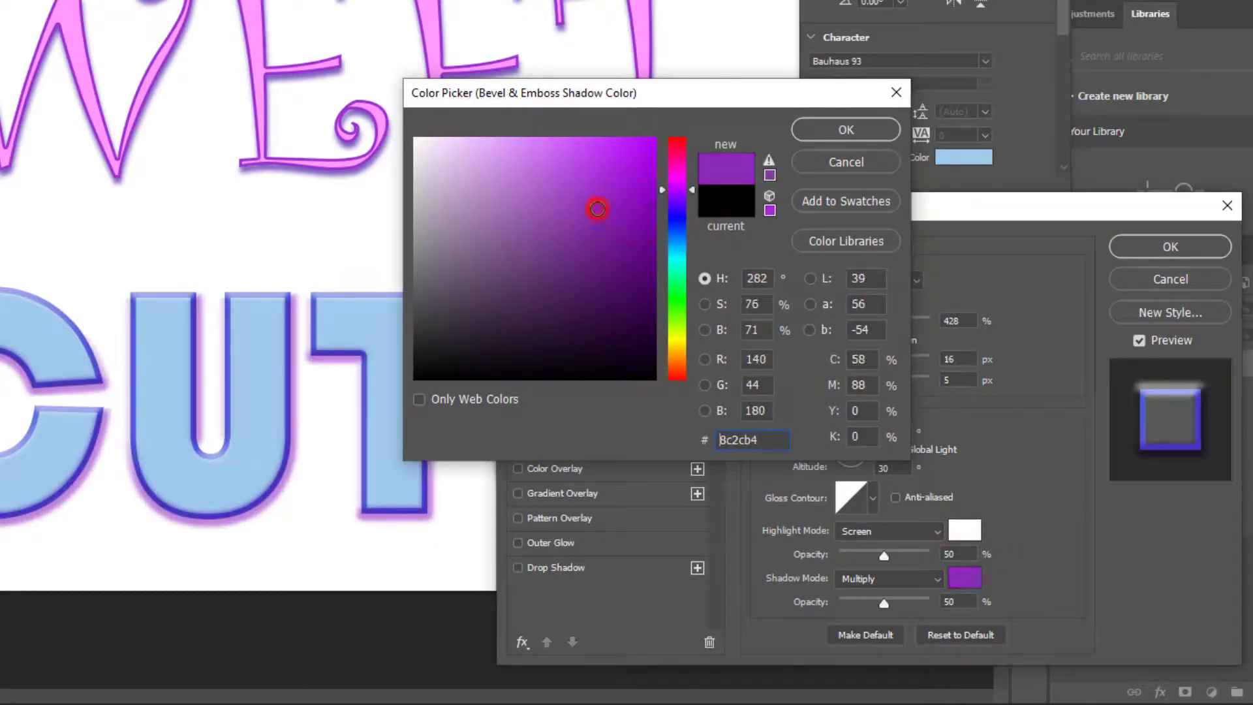
click(844, 126)
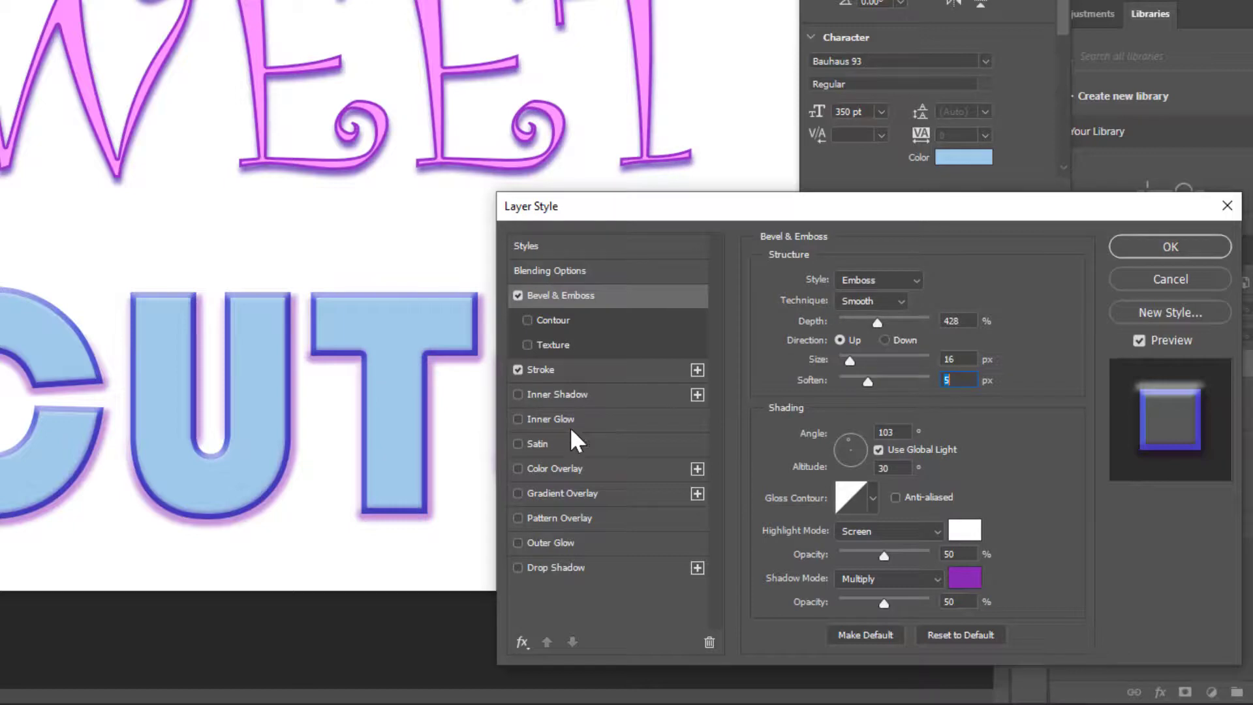
- Enable a 6 px Multiply drop shadow at 63% and switch on Inner Glow
click(518, 566)
click(568, 563)
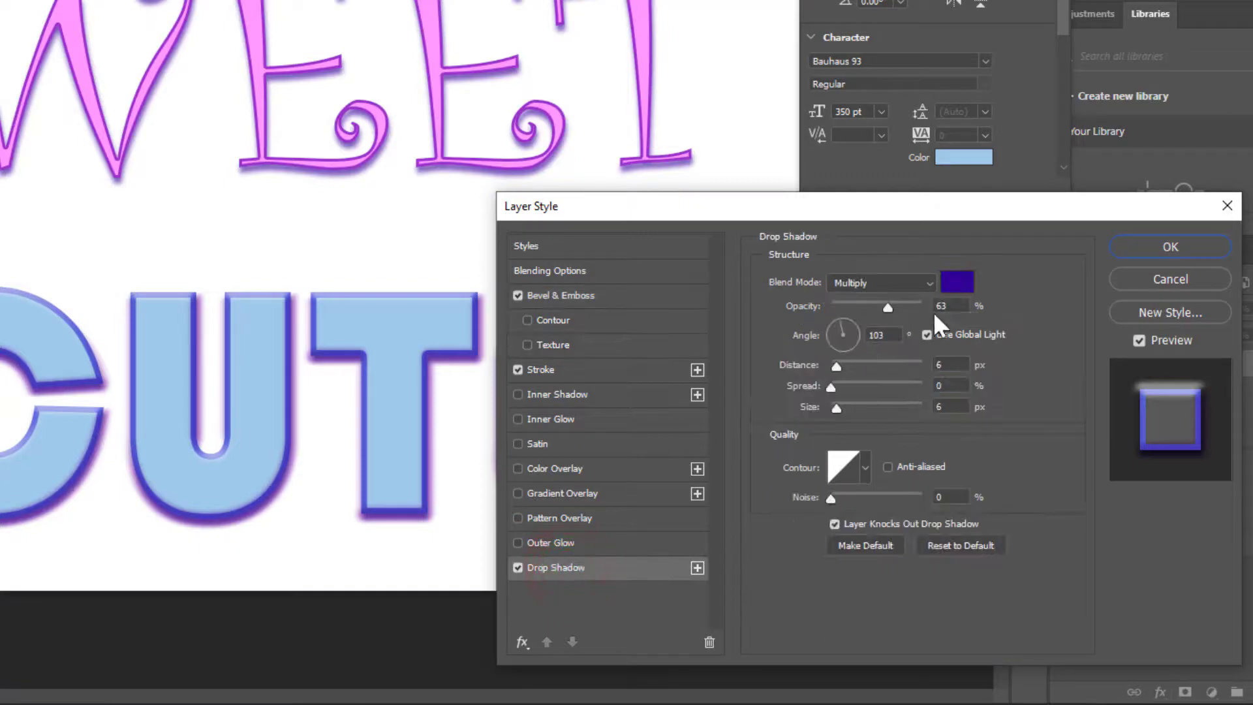
click(957, 286)
click(562, 417)
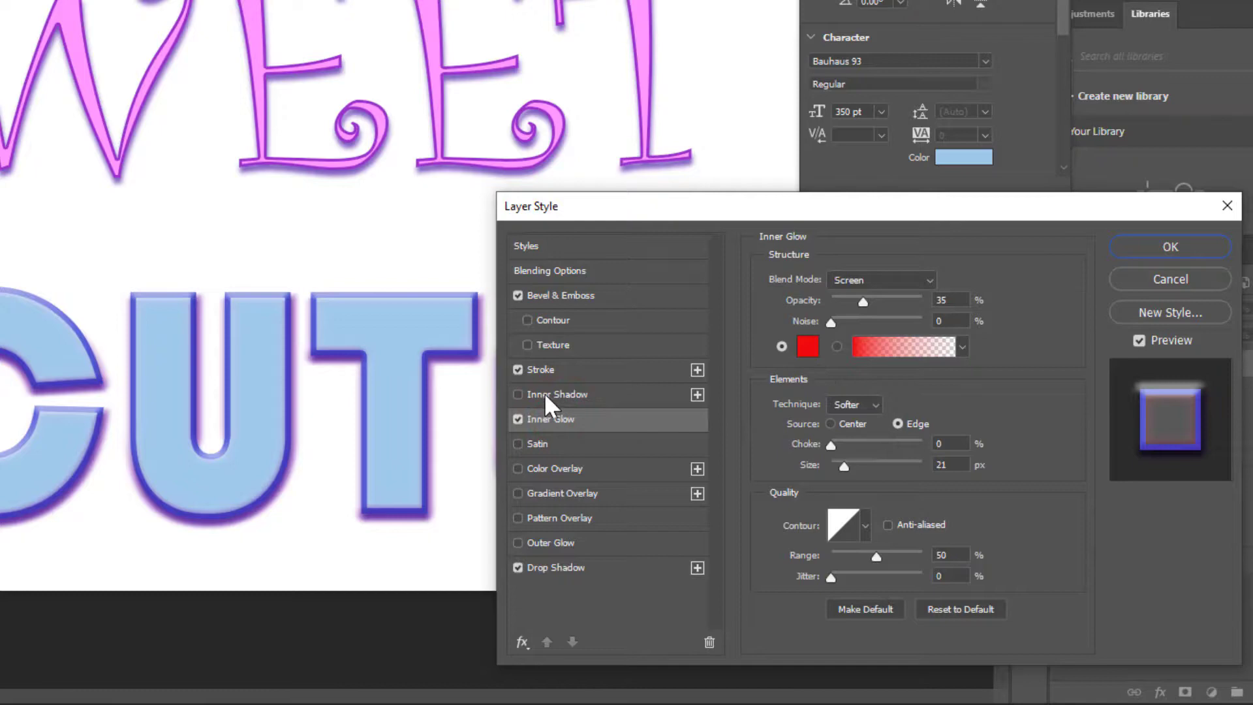
- Swap Inner Glow for an Inner Shadow at 47% opacity
click(518, 418)
click(518, 395)
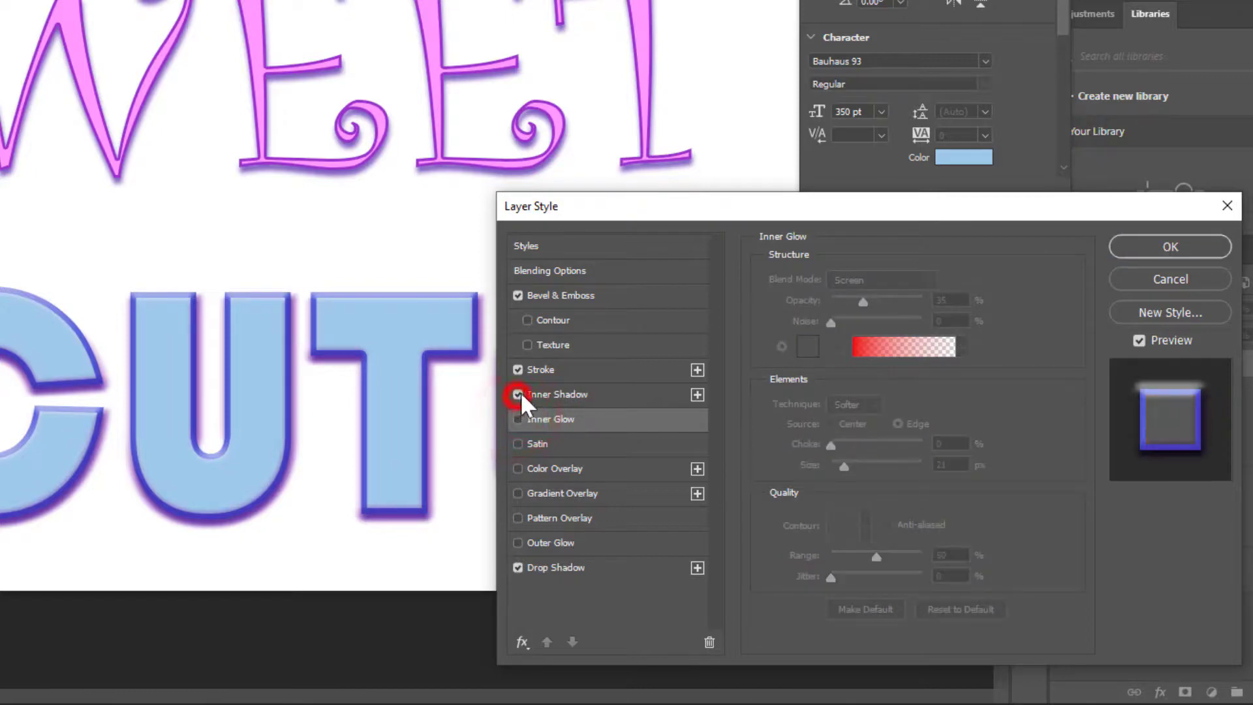
click(565, 393)
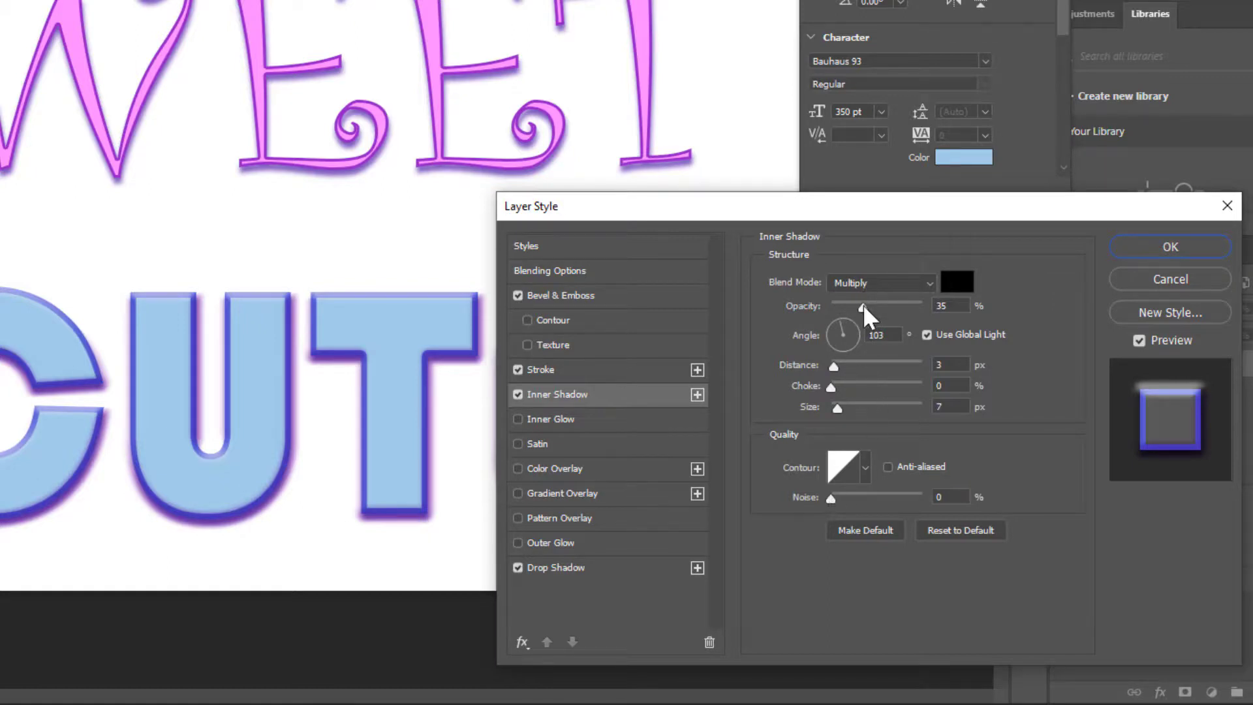
mouse_move(863, 304)
mouse_down()
mouse_move(887, 303)
mouse_move(876, 305)
mouse_up()
- Make the inner shadow colour web-safe blue 0033cc
click(955, 281)
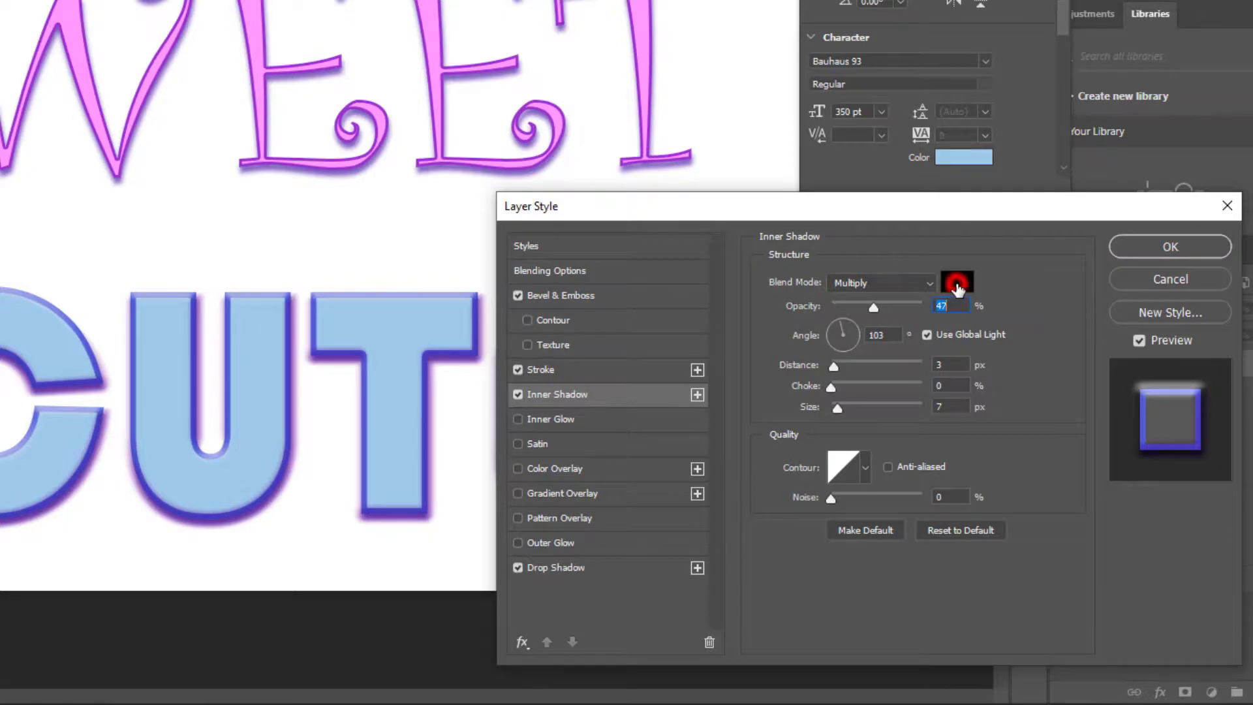
click(676, 200)
click(679, 189)
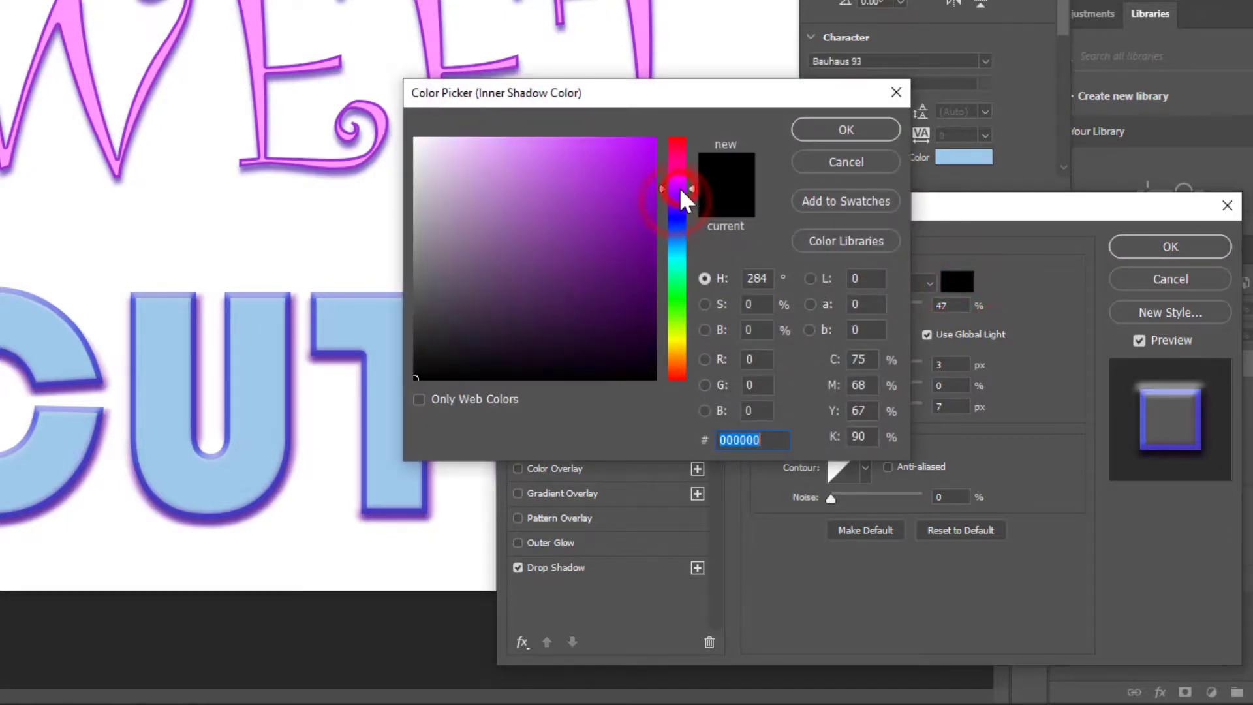
drag(690, 187, 690, 224)
click(644, 204)
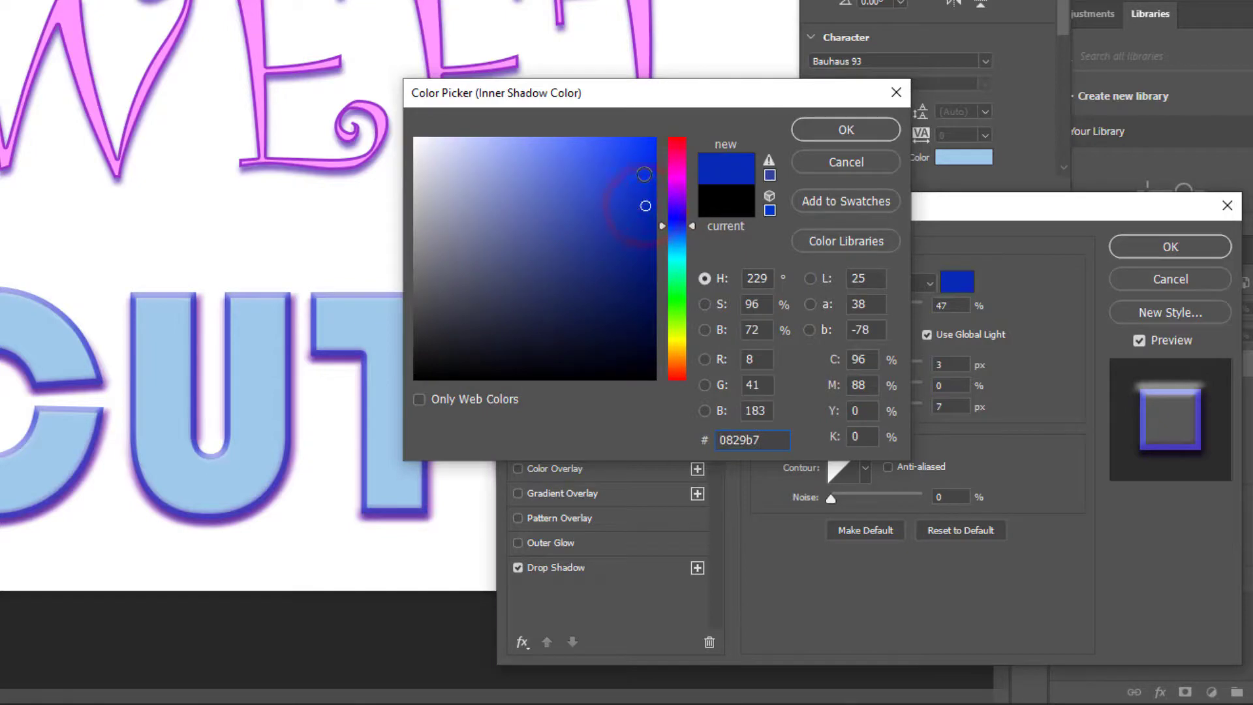
click(770, 209)
click(828, 129)
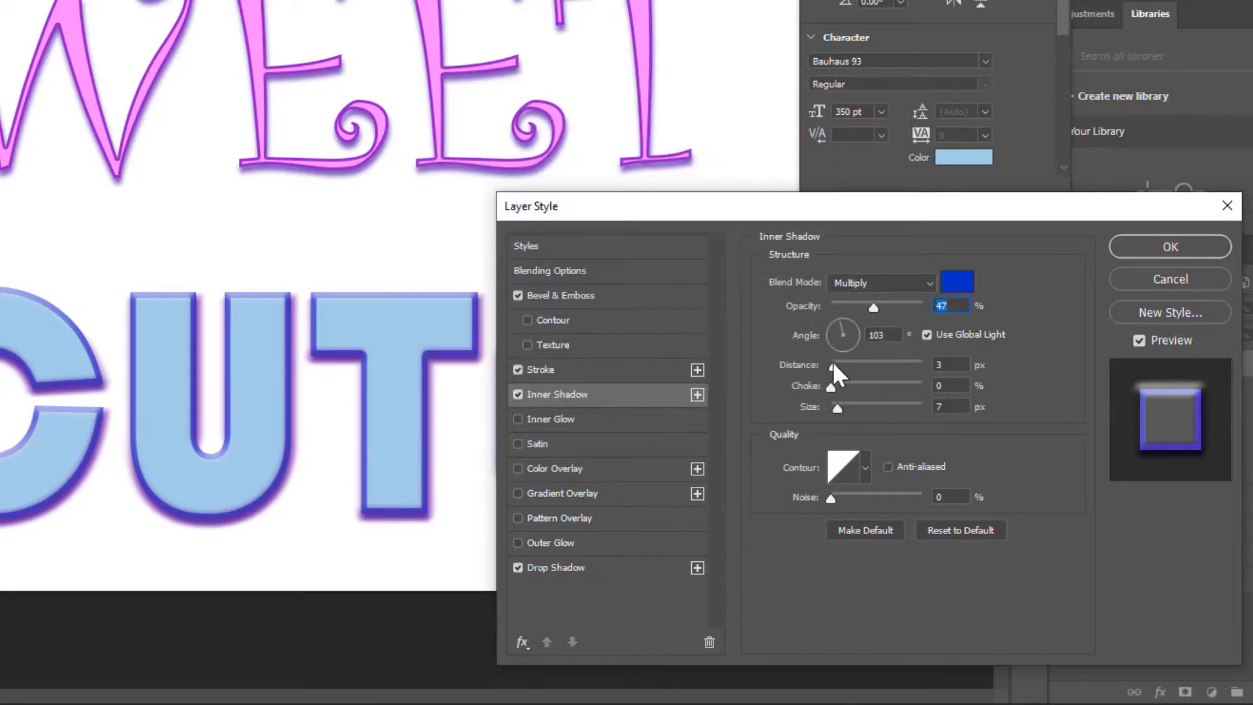
- Increase the inner shadow distance to 9 px and move the dialog aside to view CUTE
drag(833, 366, 847, 406)
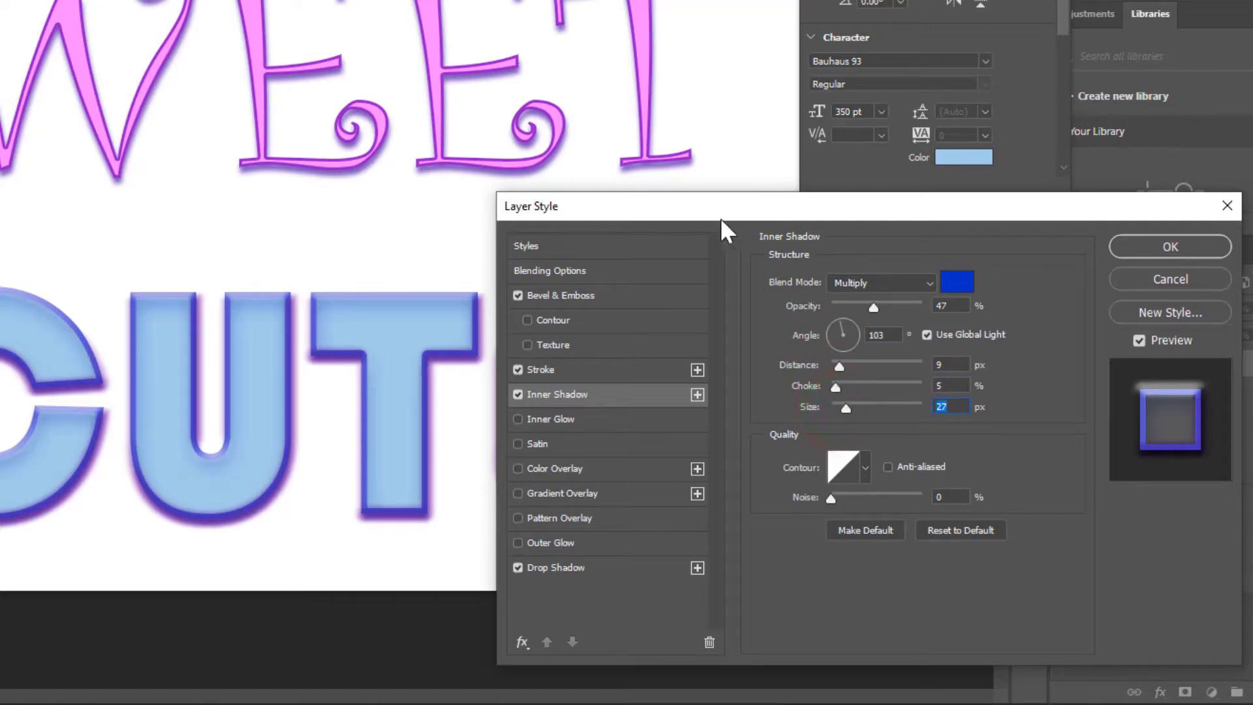
drag(707, 205, 796, 0)
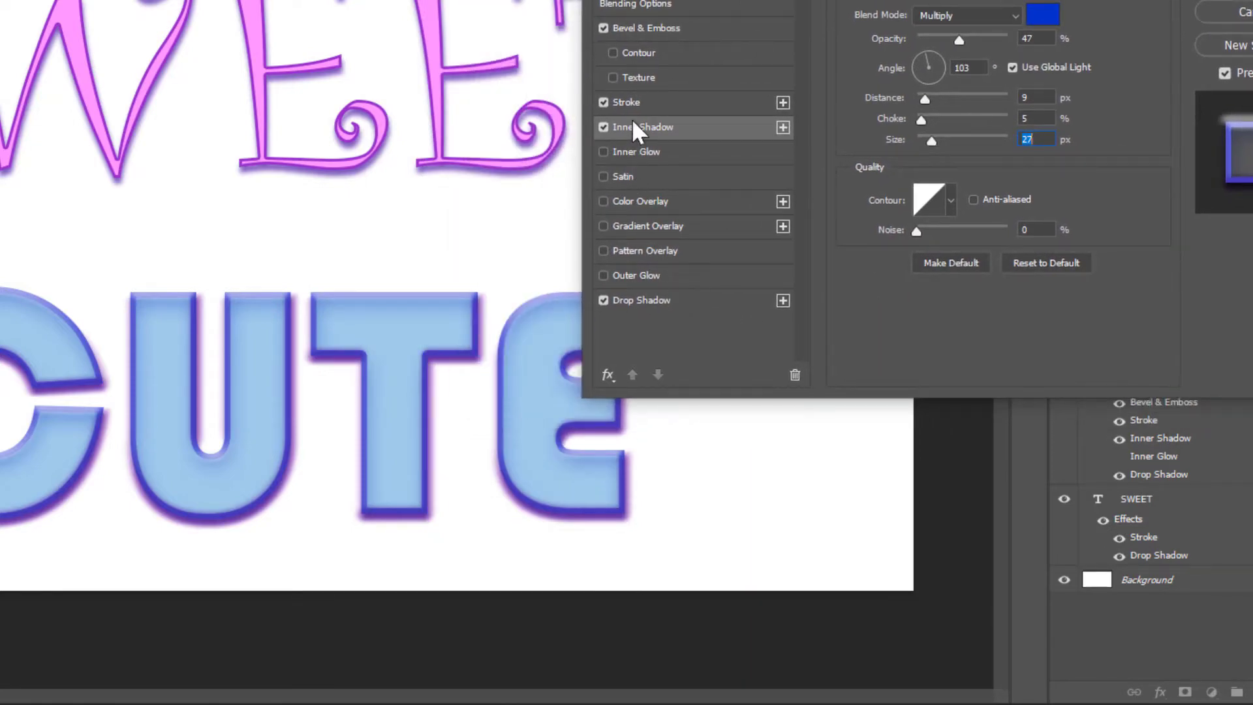
drag(646, 0, 114, 39)
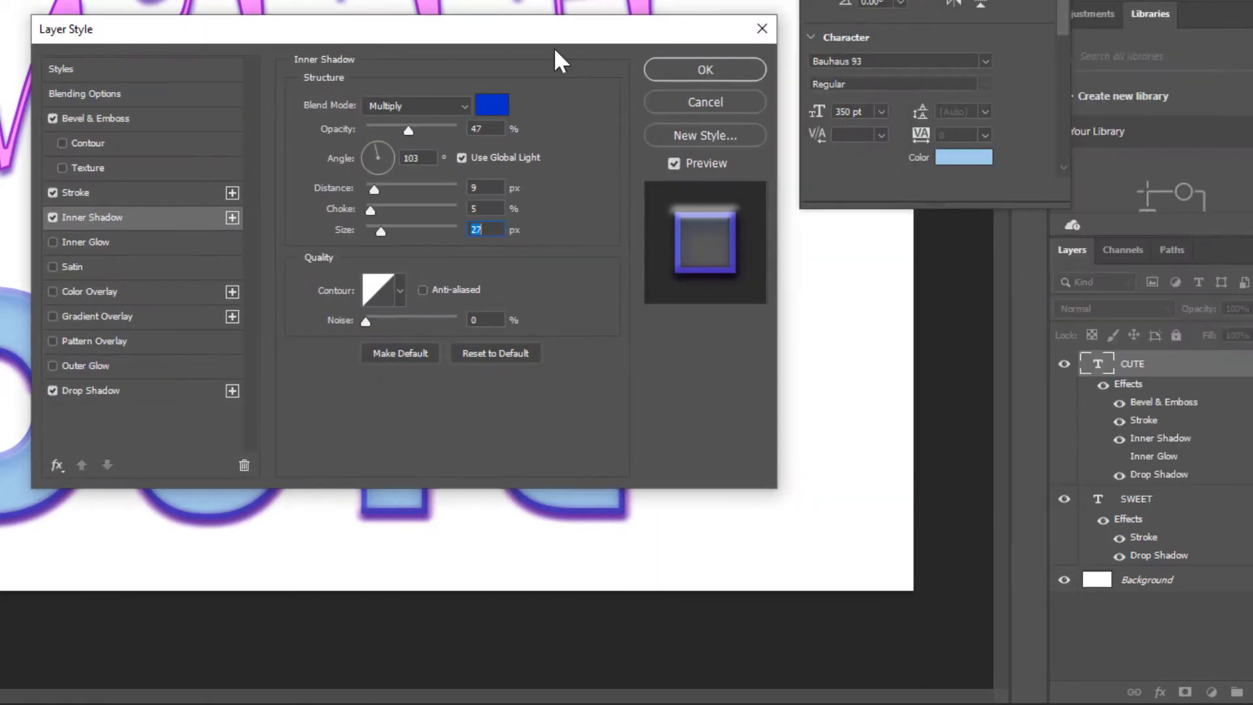
- Apply the stroke, emboss, drop shadow and inner shadow to CUTE with OK
click(682, 67)
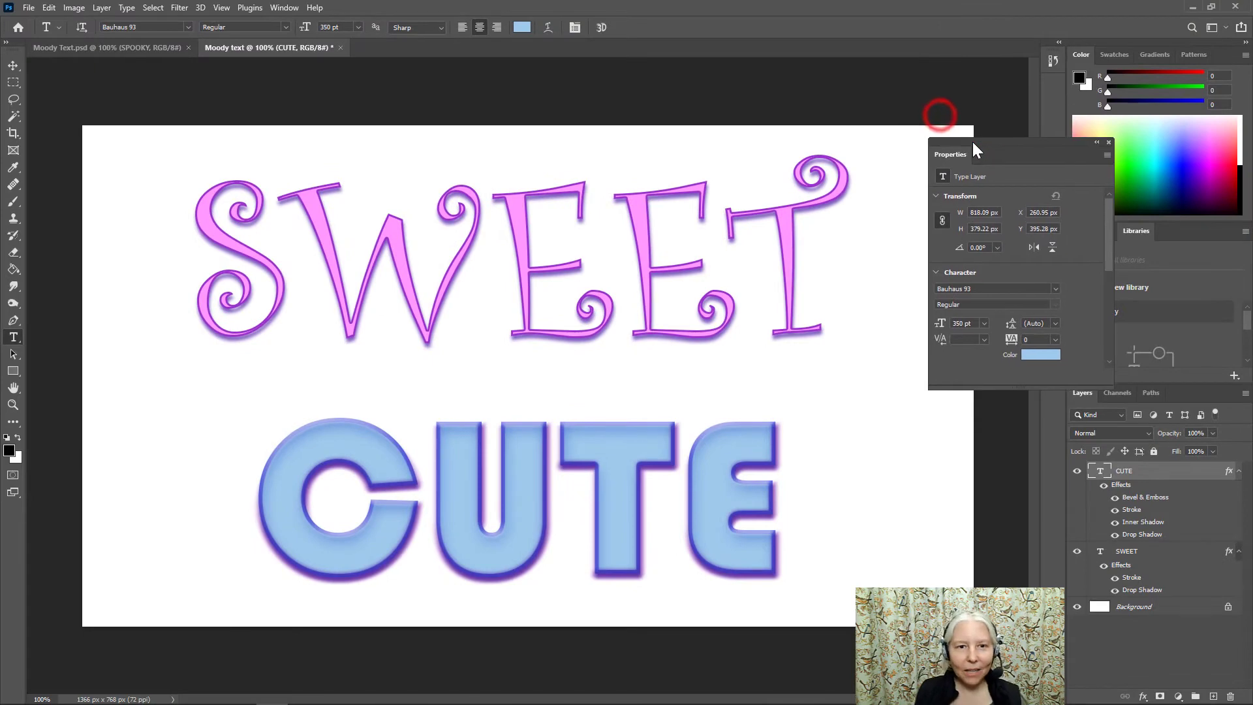